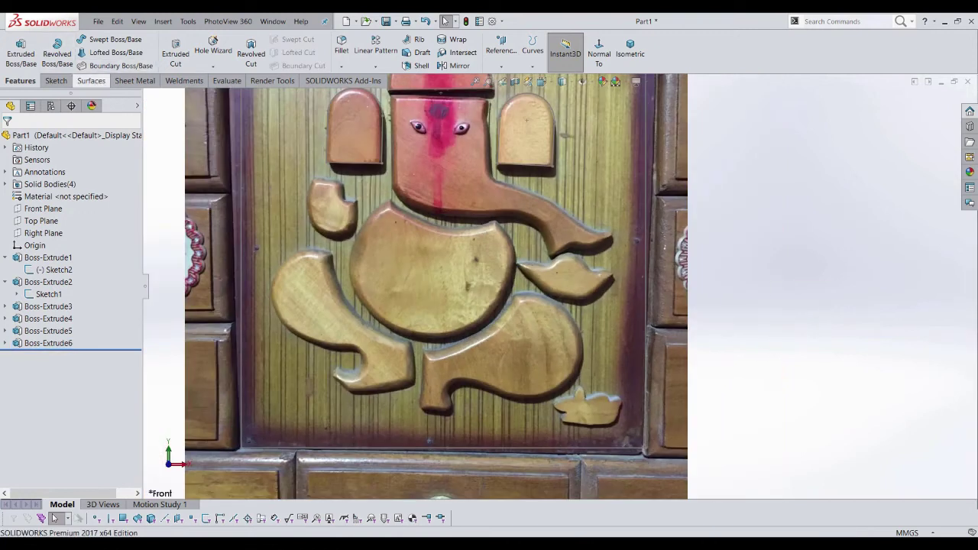
# Start Sketch7 on the Front Plane, facing the Ganesha carving photo
pyautogui.click(89, 80)
pyautogui.click(54, 81)
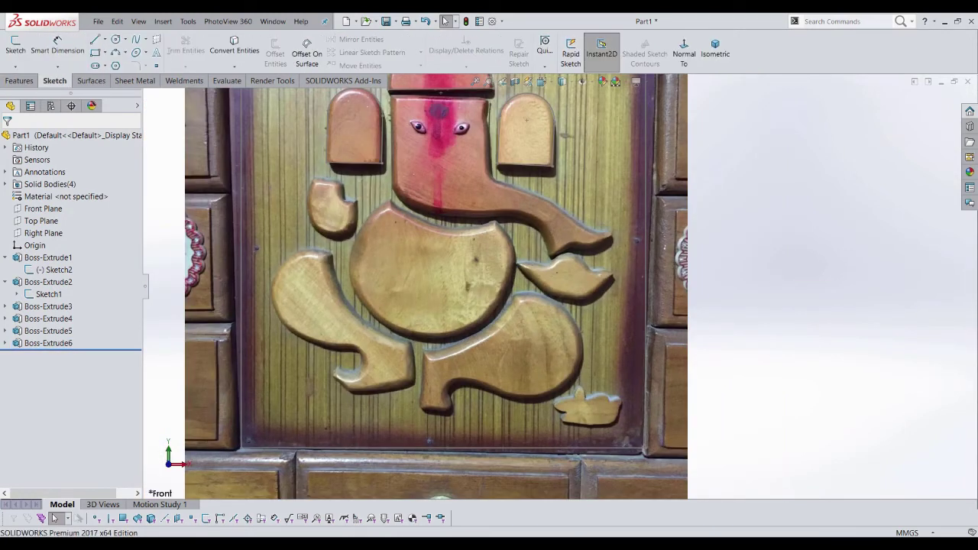
pyautogui.rightClick(43, 209)
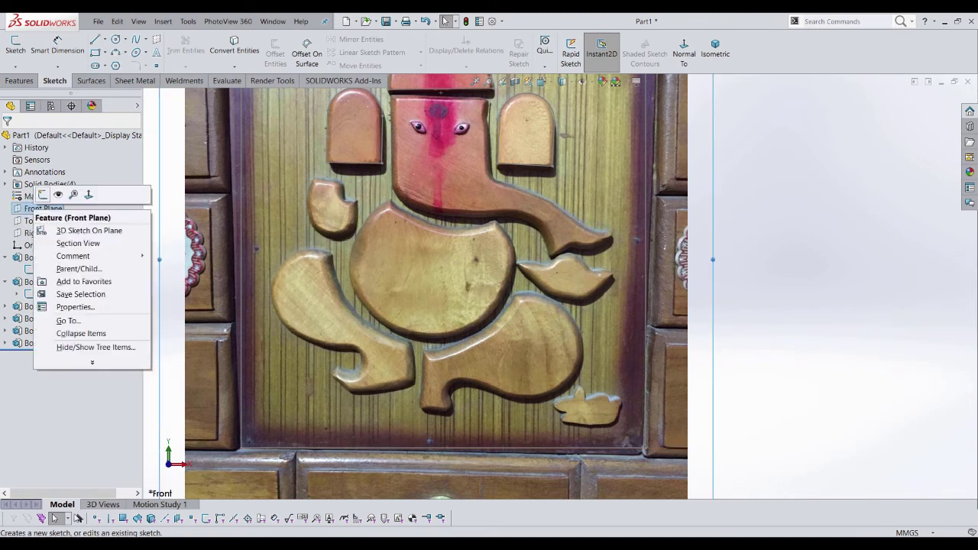
pyautogui.click(58, 194)
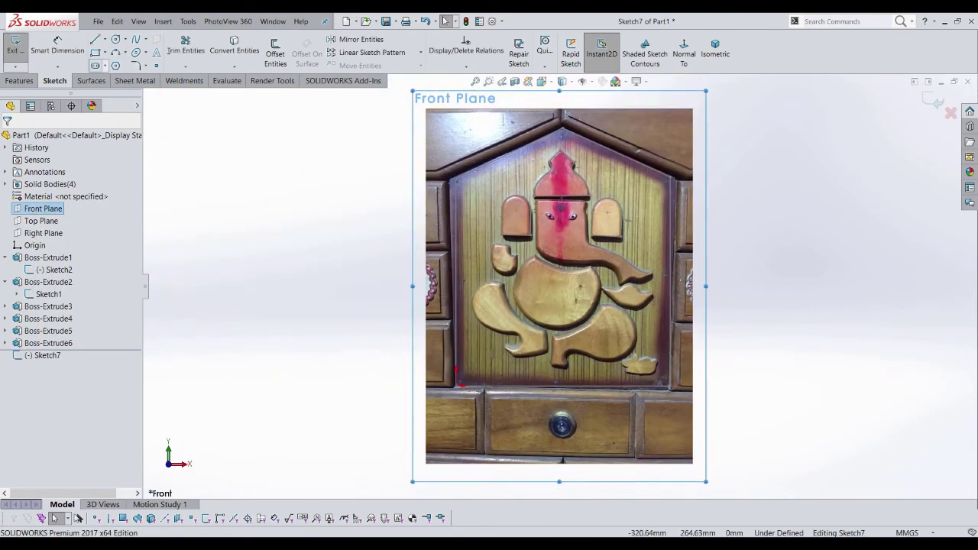
# Zoom in on the lower leg piece and trace the foot's base with a spline
pyautogui.scroll(-5, 718, 416)
pyautogui.scroll(-2, 718, 417)
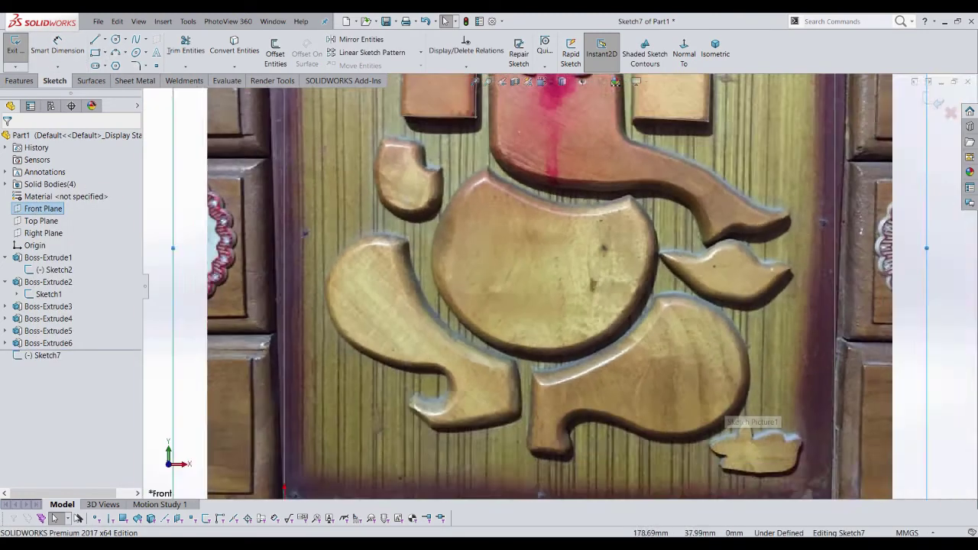
pyautogui.scroll(-2, 718, 417)
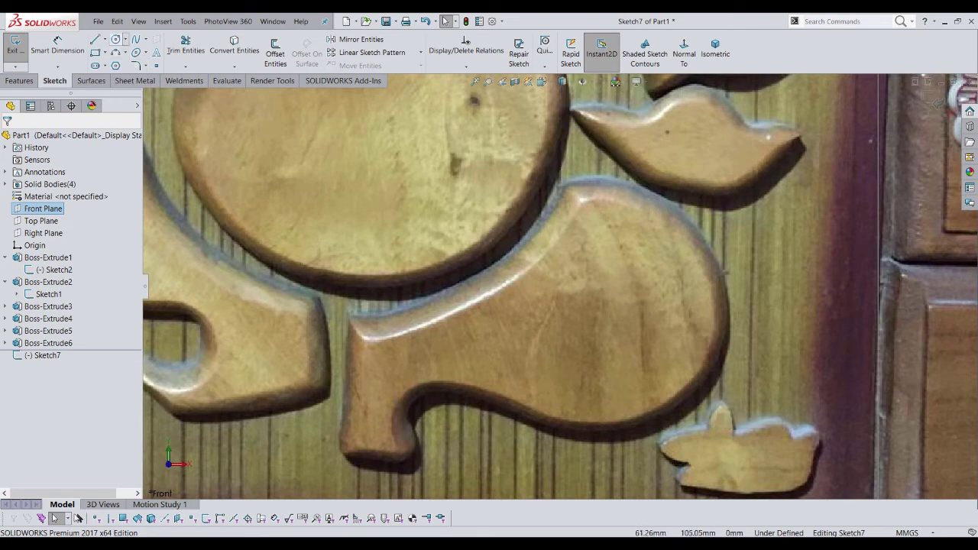
pyautogui.scroll(-3, 398, 458)
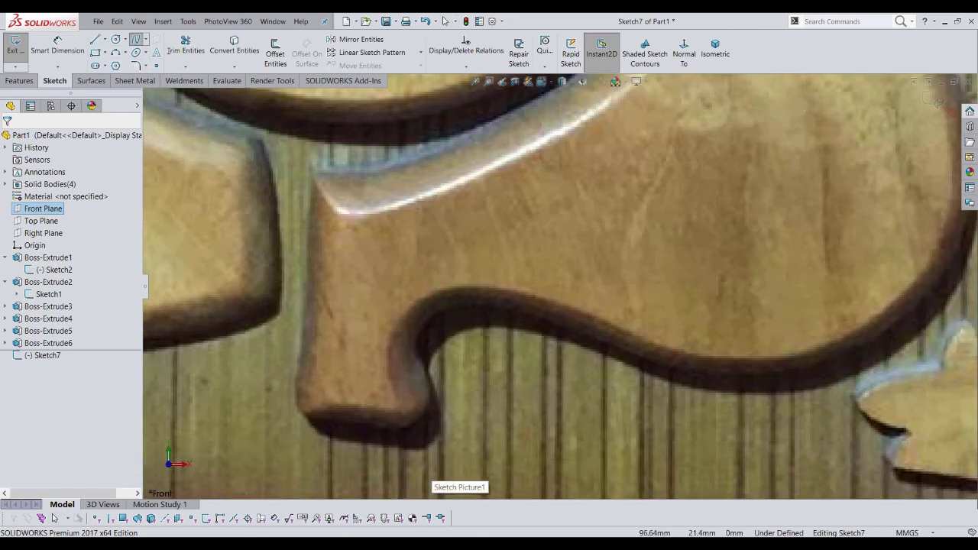
pyautogui.click(136, 39)
pyautogui.click(304, 414)
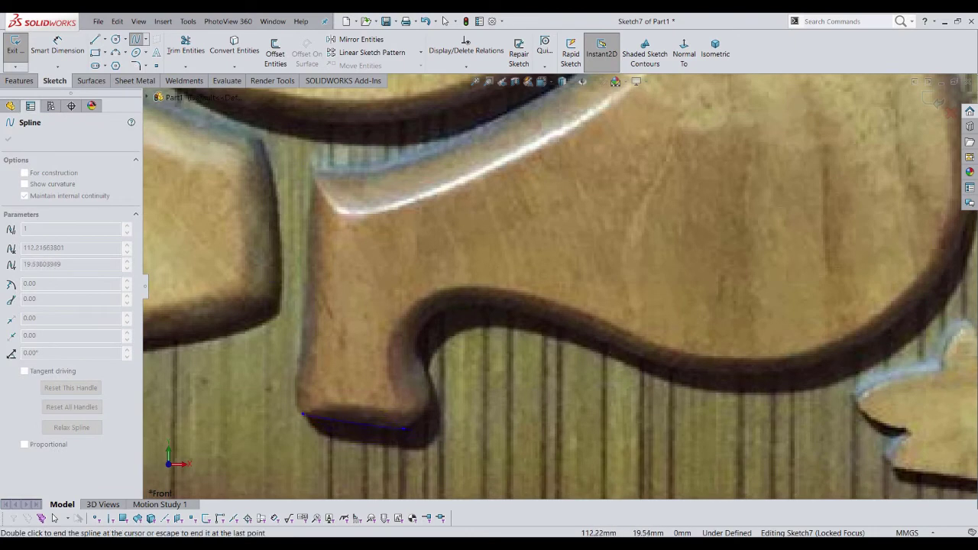
pyautogui.doubleClick(407, 428)
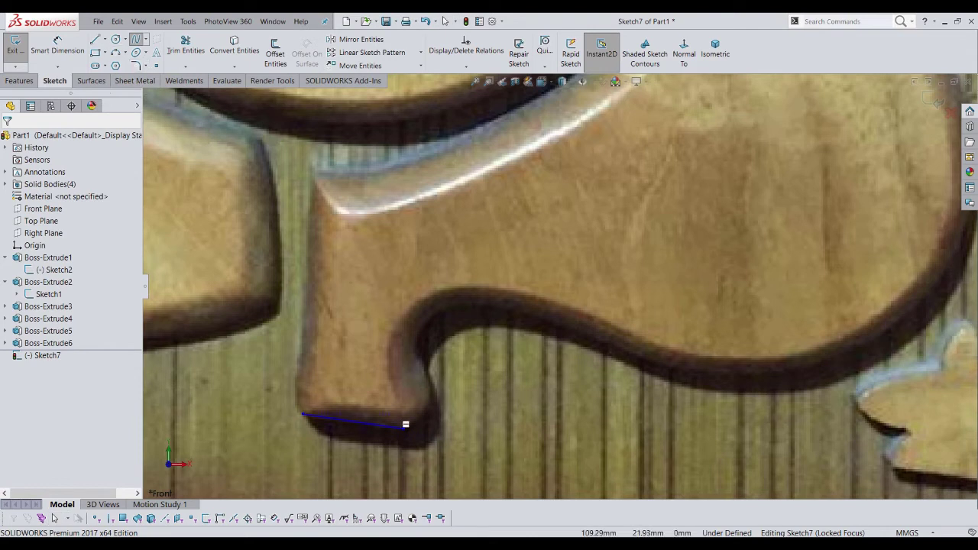
# Trace splines from the foot up the notch and along the piece's underside
pyautogui.click(404, 429)
pyautogui.click(403, 429)
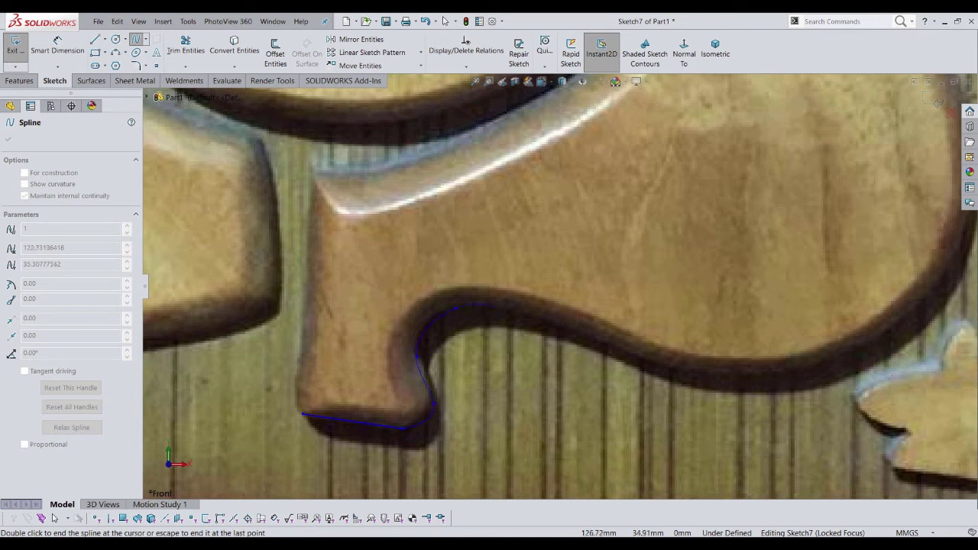
pyautogui.press('Escape')
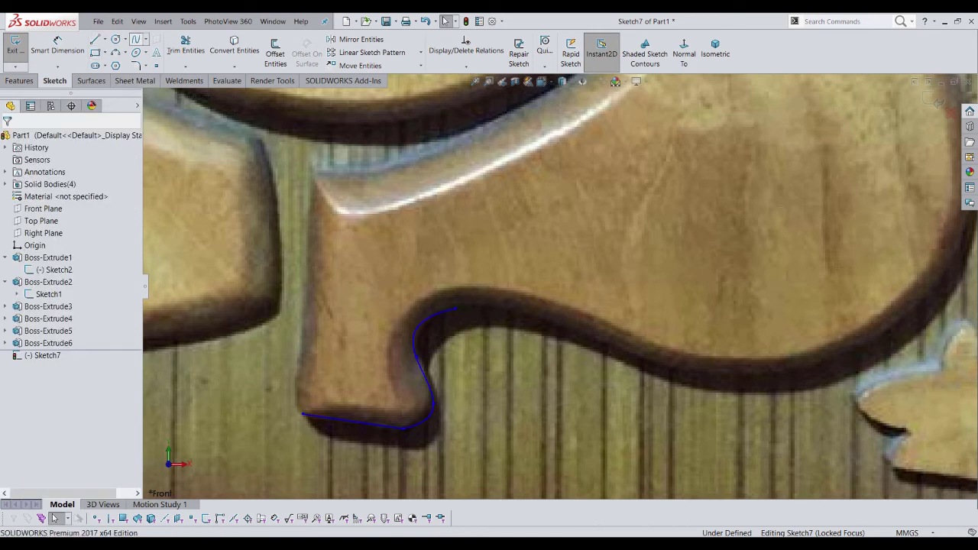
pyautogui.click(458, 310)
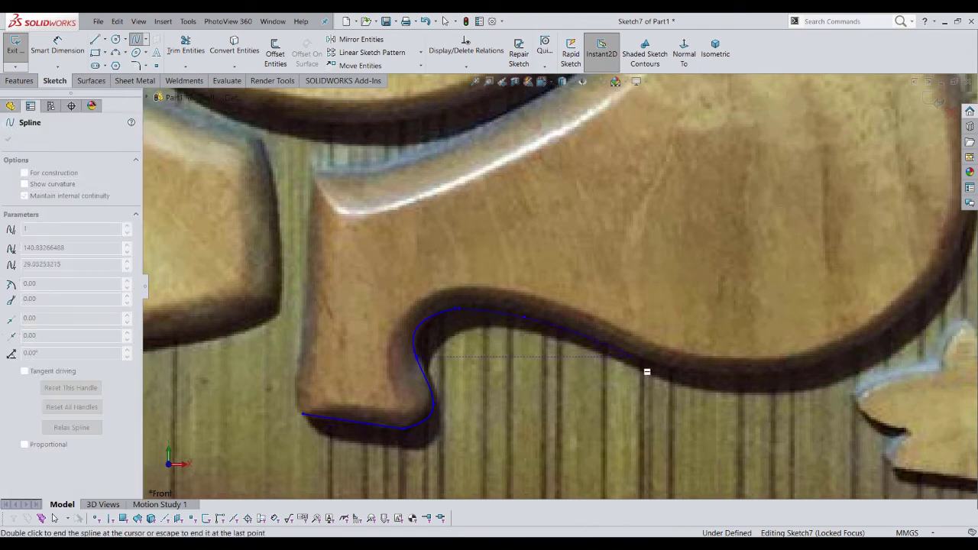
pyautogui.scroll(2, 647, 372)
pyautogui.scroll(-2, 712, 353)
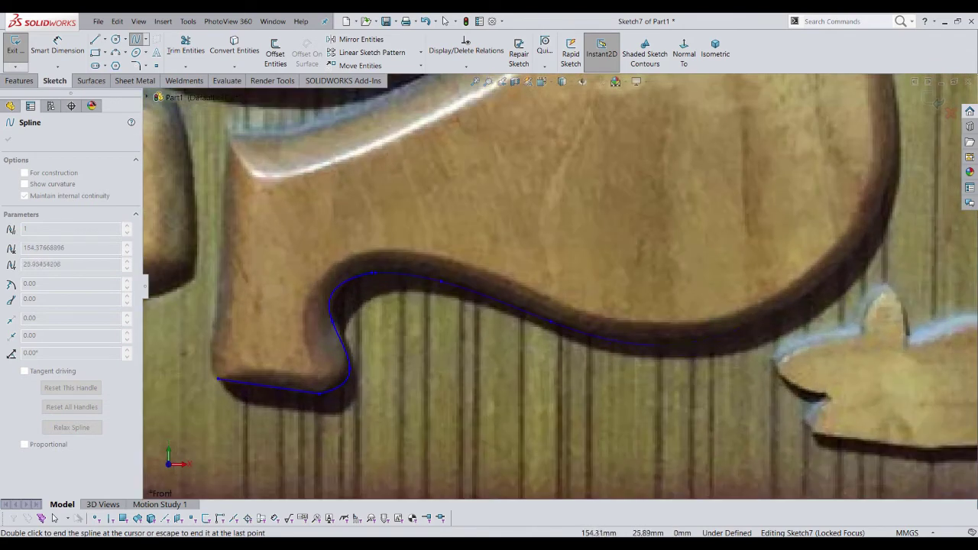
pyautogui.scroll(2, 561, 289)
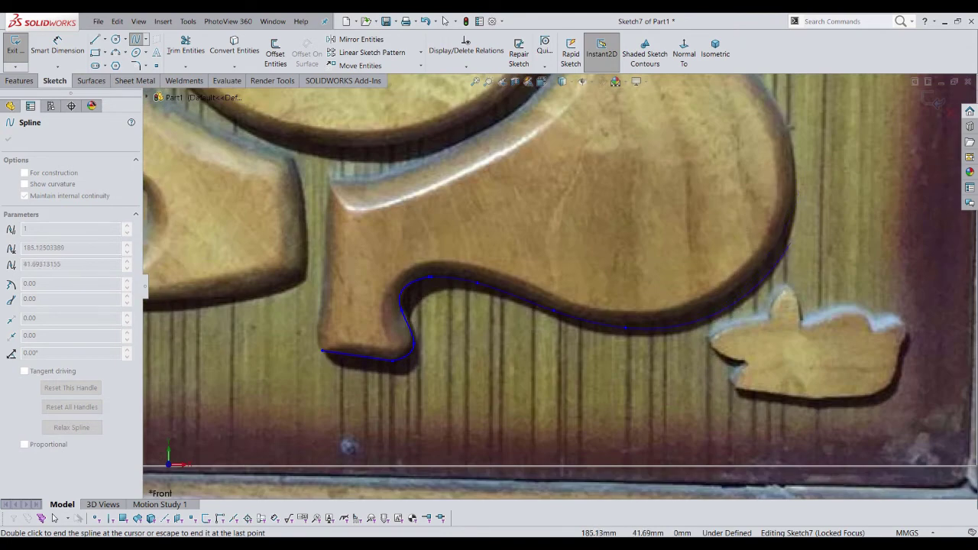
pyautogui.scroll(1, 559, 286)
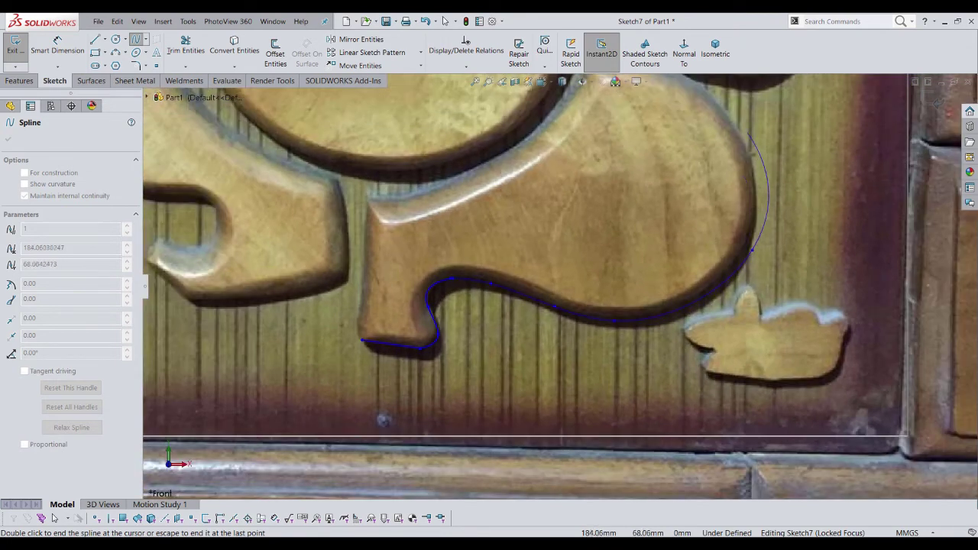
pyautogui.press('Escape')
pyautogui.scroll(-4, 832, 175)
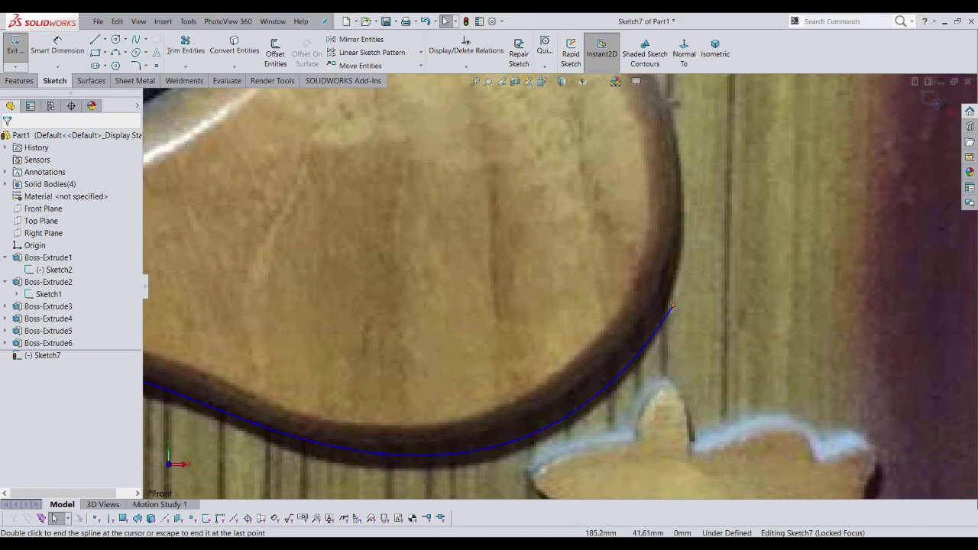
# Nudge the spline endpoint onto the edge, then trace the right side and top edge
pyautogui.moveTo(672, 305); pyautogui.dragTo(666, 285)
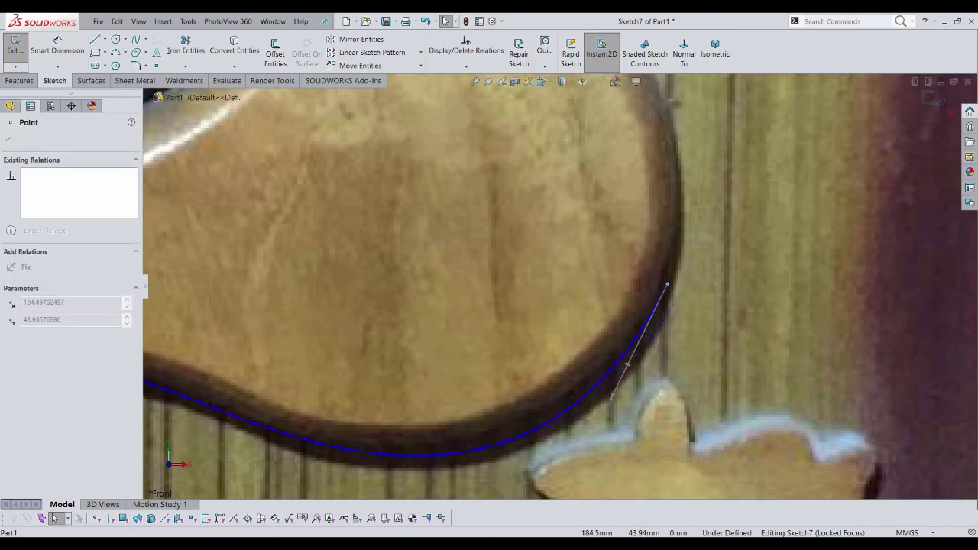
pyautogui.scroll(2, 559, 282)
pyautogui.press('Escape')
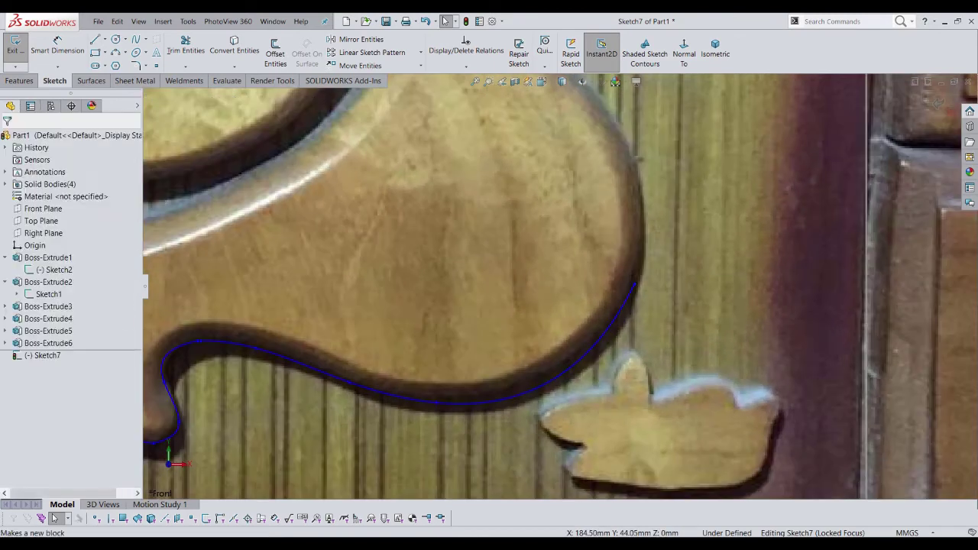
pyautogui.click(135, 39)
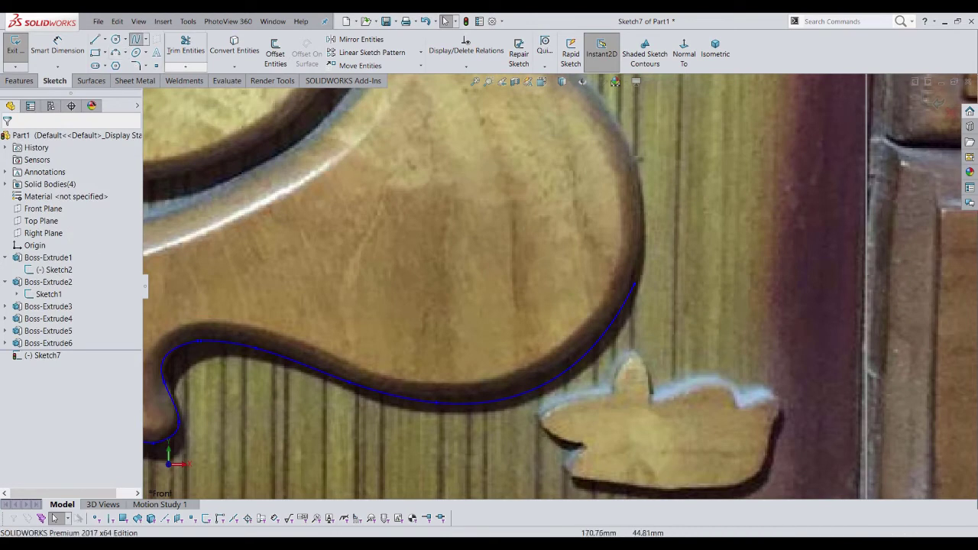
pyautogui.click(634, 284)
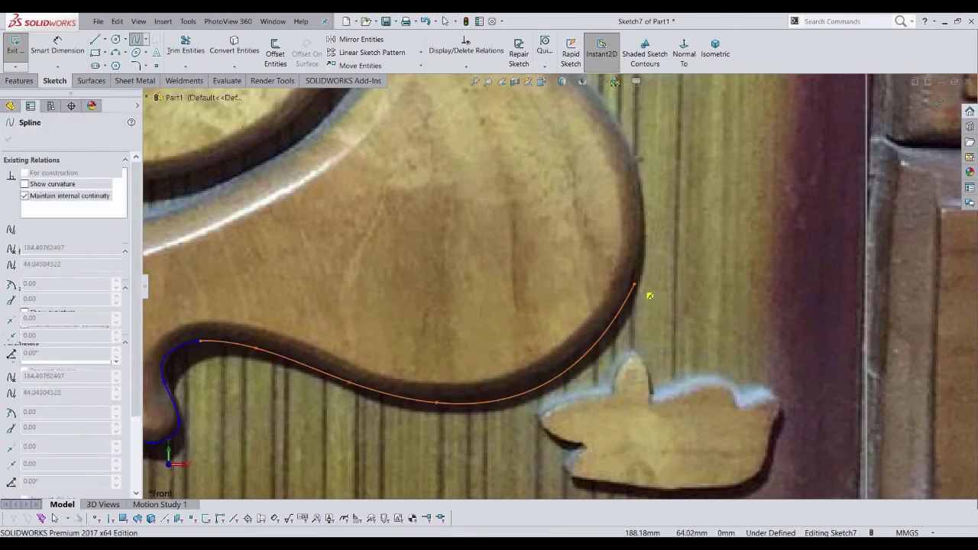
pyautogui.scroll(-3, 650, 336)
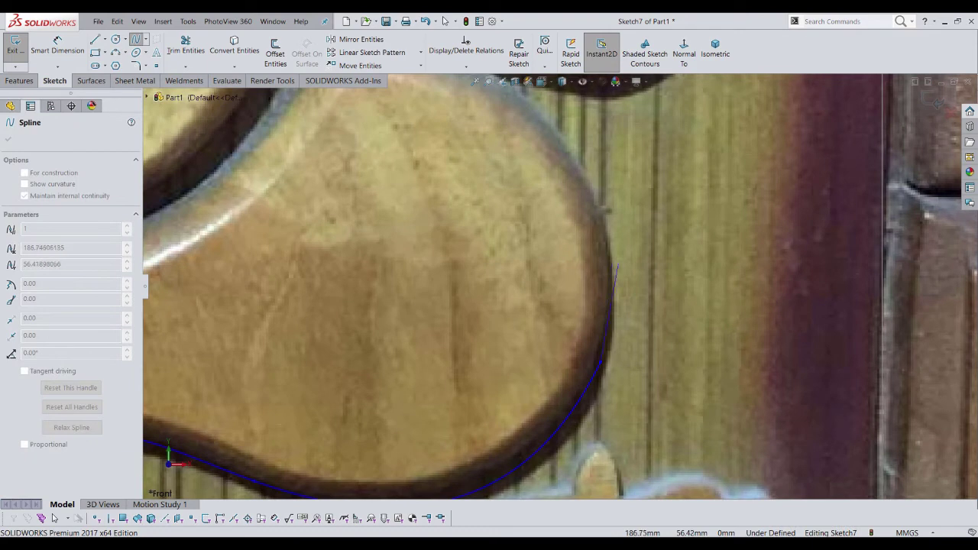
pyautogui.click(612, 264)
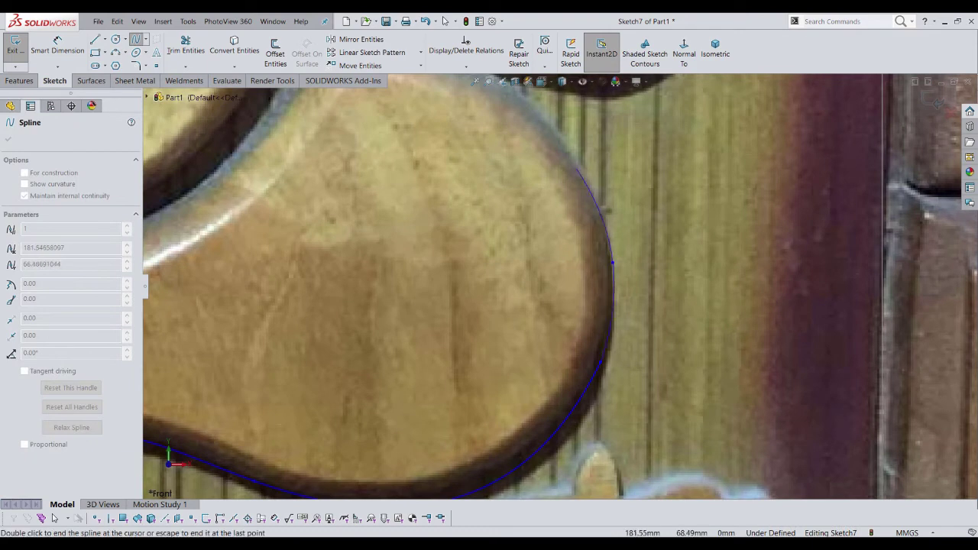
pyautogui.scroll(3, 580, 163)
pyautogui.click(572, 215)
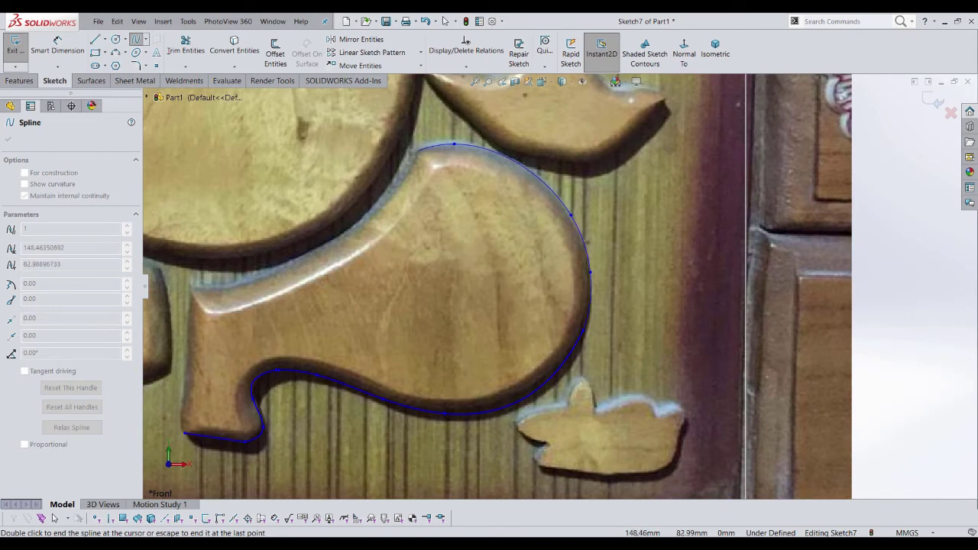
pyautogui.doubleClick(184, 434)
pyautogui.scroll(3, 535, 229)
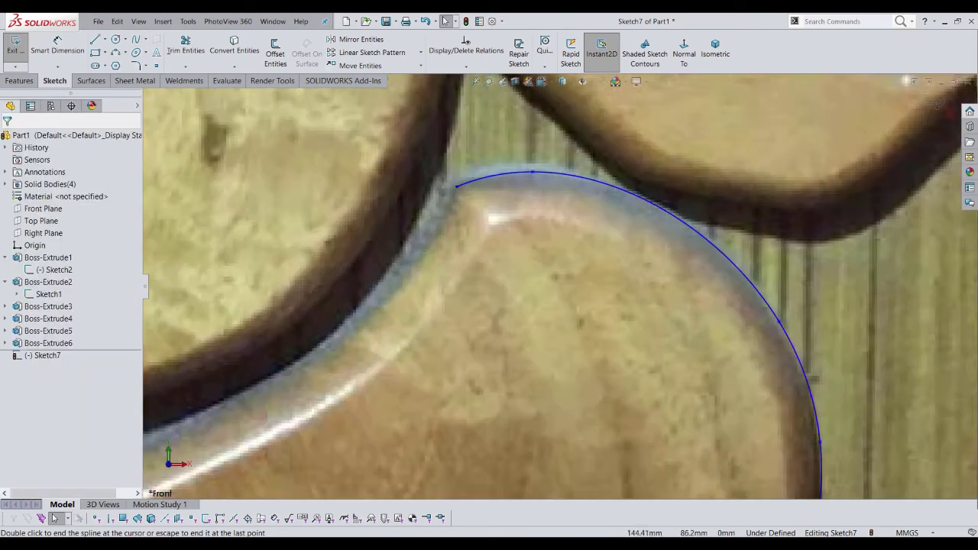
pyautogui.scroll(-1, 535, 229)
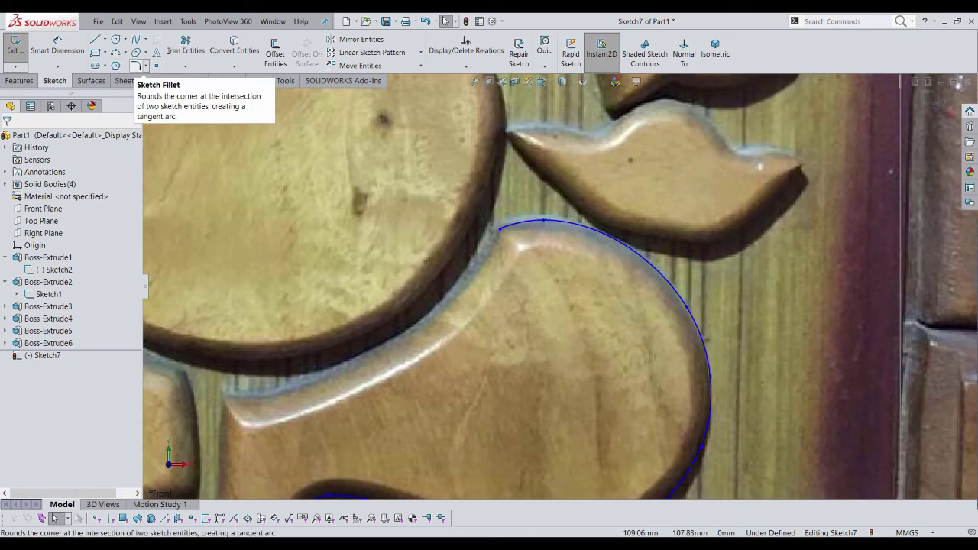
# Trace a spline along the leg piece's upper-left edge to its left end
pyautogui.click(136, 39)
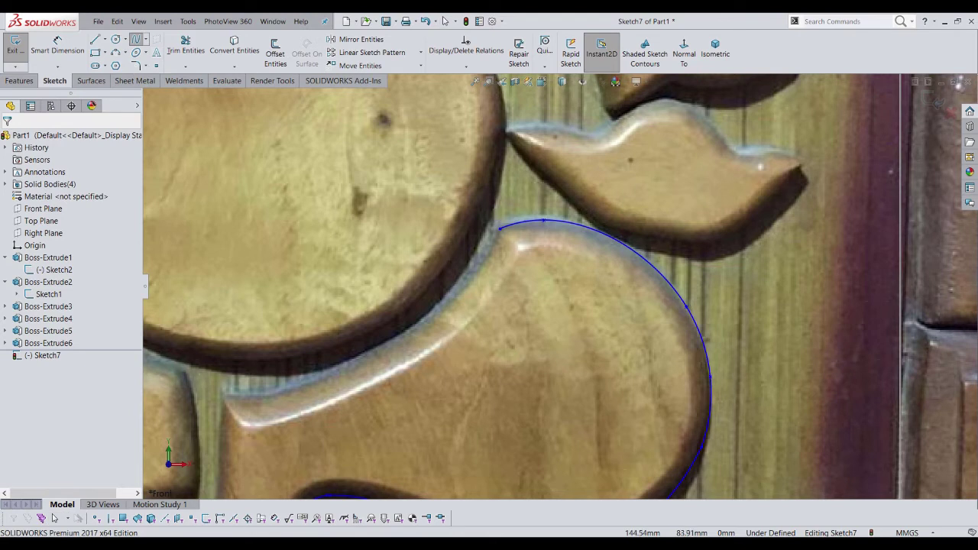
pyautogui.click(500, 228)
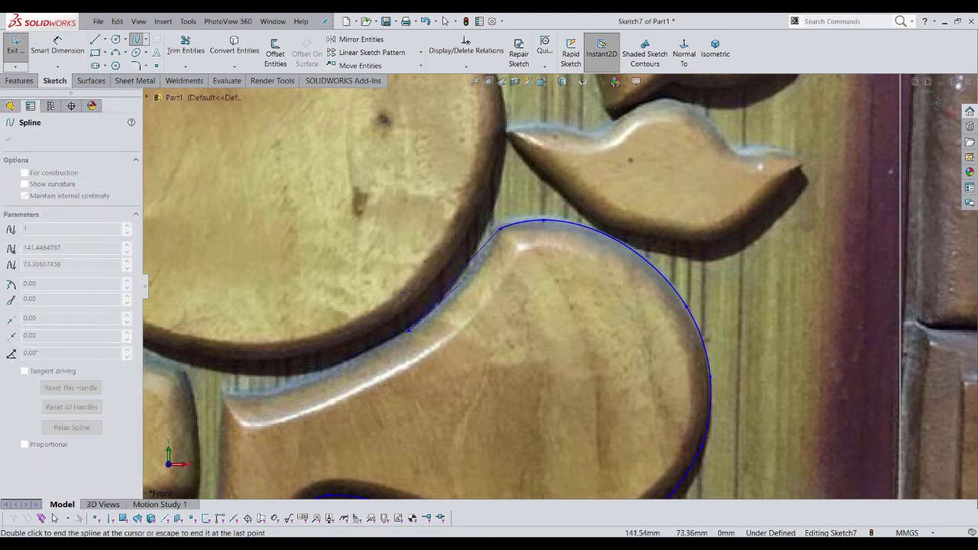
pyautogui.click(409, 330)
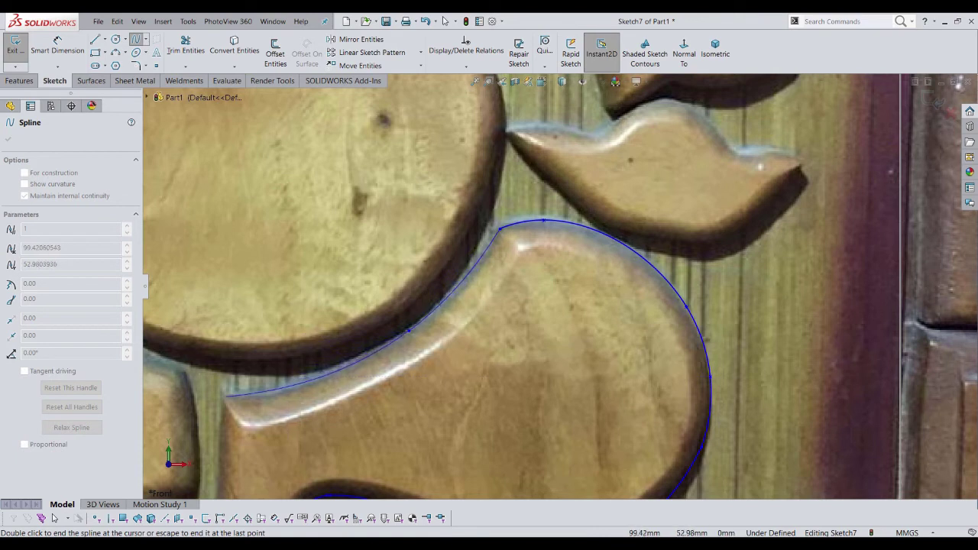
pyautogui.doubleClick(227, 395)
# Close the leg contour's left side with a straight line down to the foot
pyautogui.scroll(3, 397, 428)
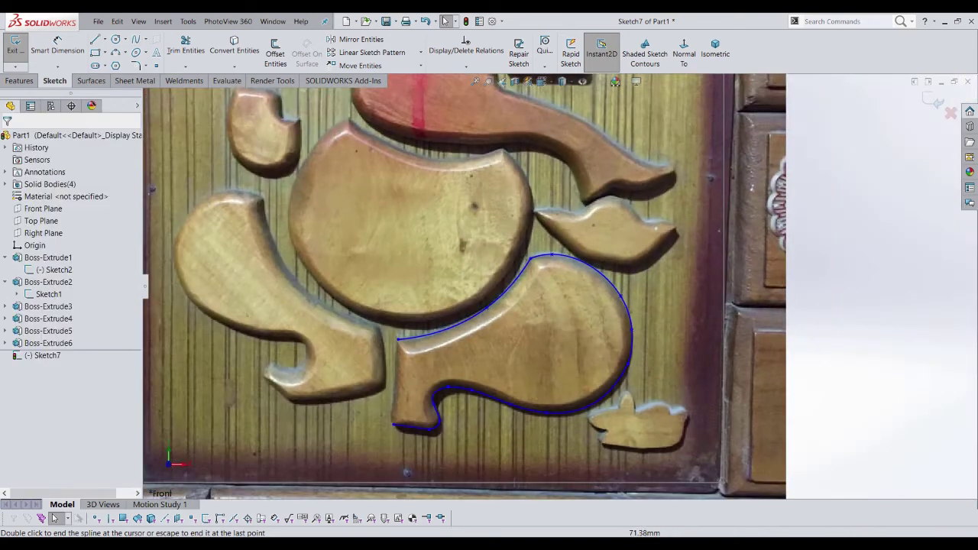
pyautogui.scroll(-2, 399, 472)
pyautogui.press('l')
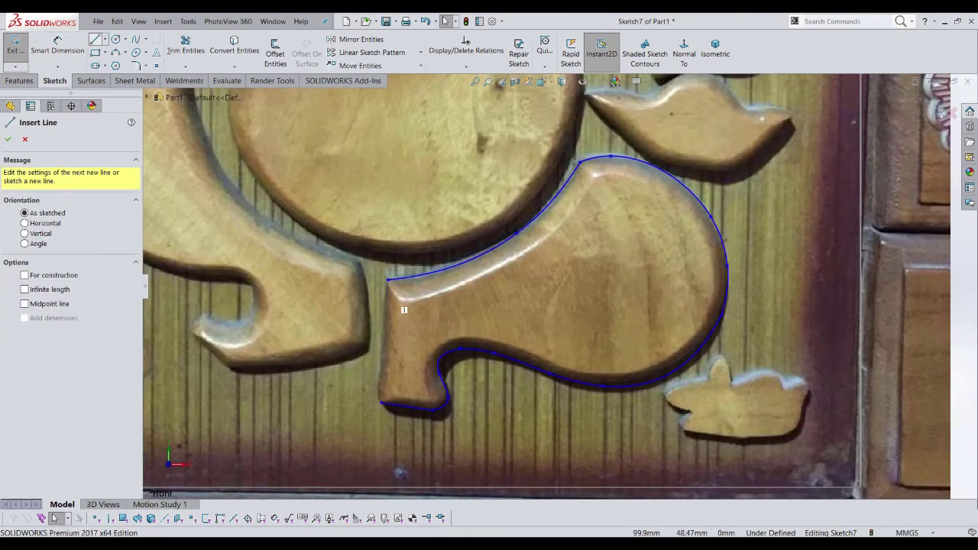
pyautogui.click(388, 279)
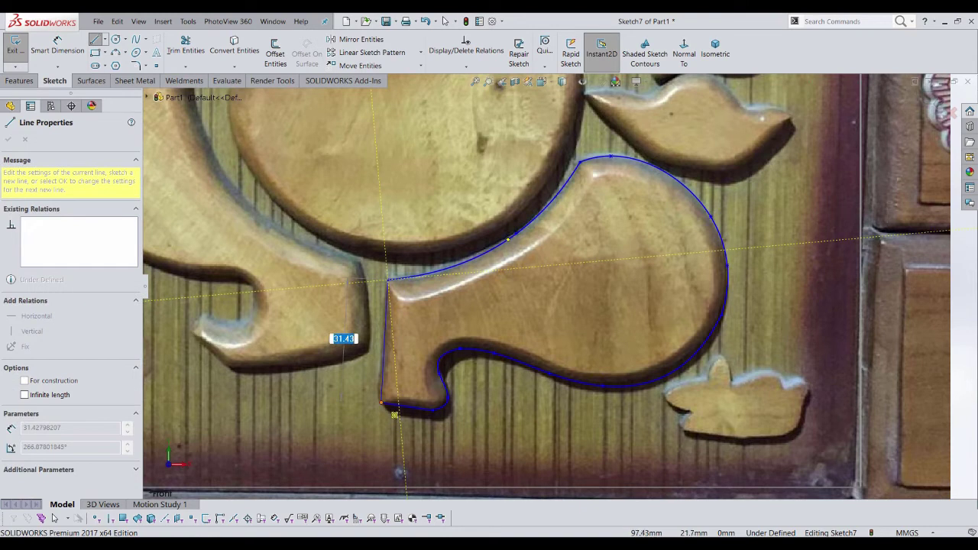
pyautogui.click(381, 403)
pyautogui.press('Escape')
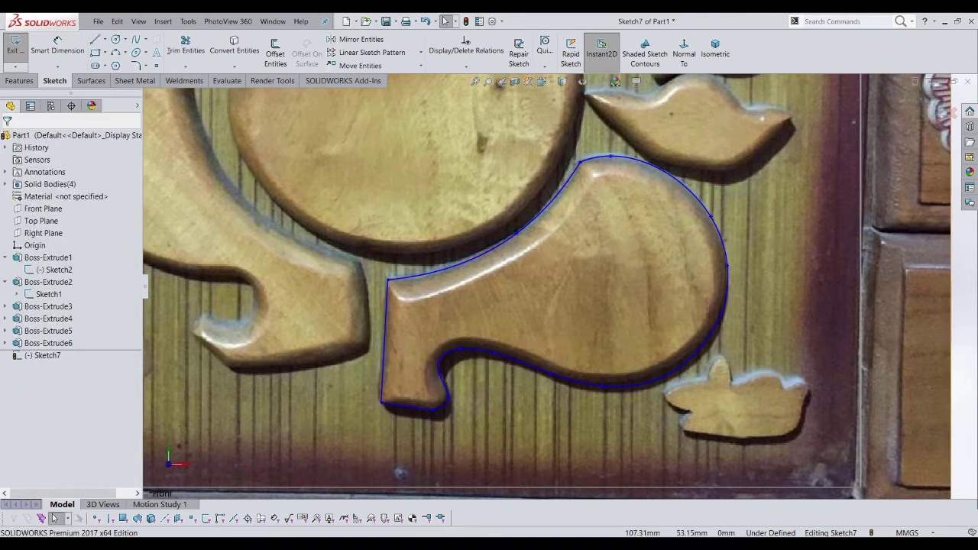
# Start a 10.00 mm blind Extruded Boss/Base of the closed leg contour
pyautogui.scroll(3, 563, 288)
pyautogui.click(19, 80)
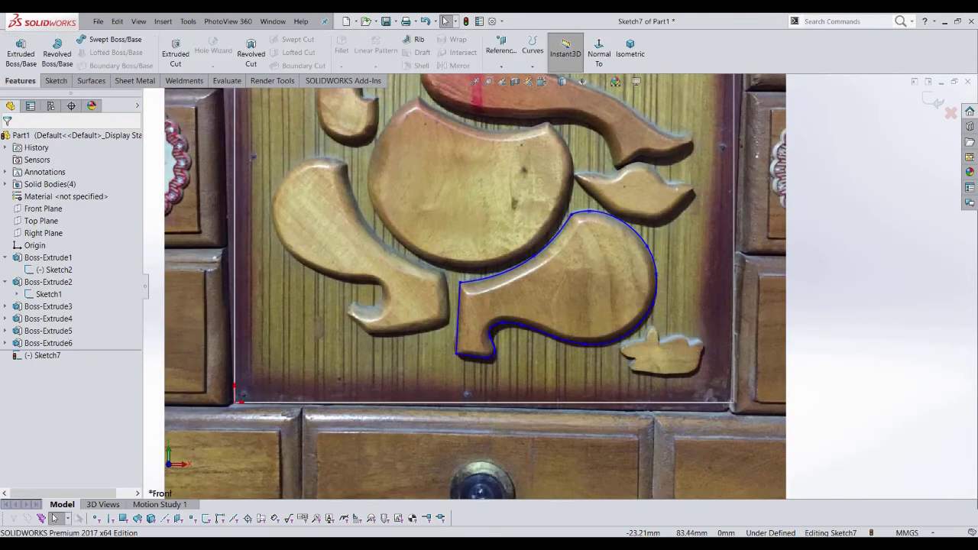
pyautogui.click(20, 49)
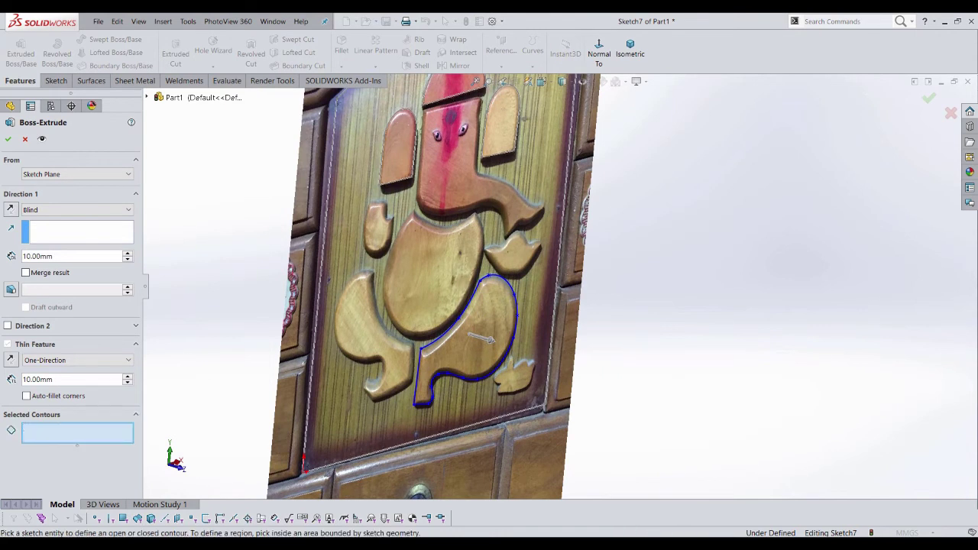
# Zoom around the leg contour's corners in Normal To view, then cancel the Boss-Extrude
pyautogui.scroll(-3, 413, 397)
pyautogui.scroll(-3, 412, 397)
pyautogui.scroll(-3, 412, 397)
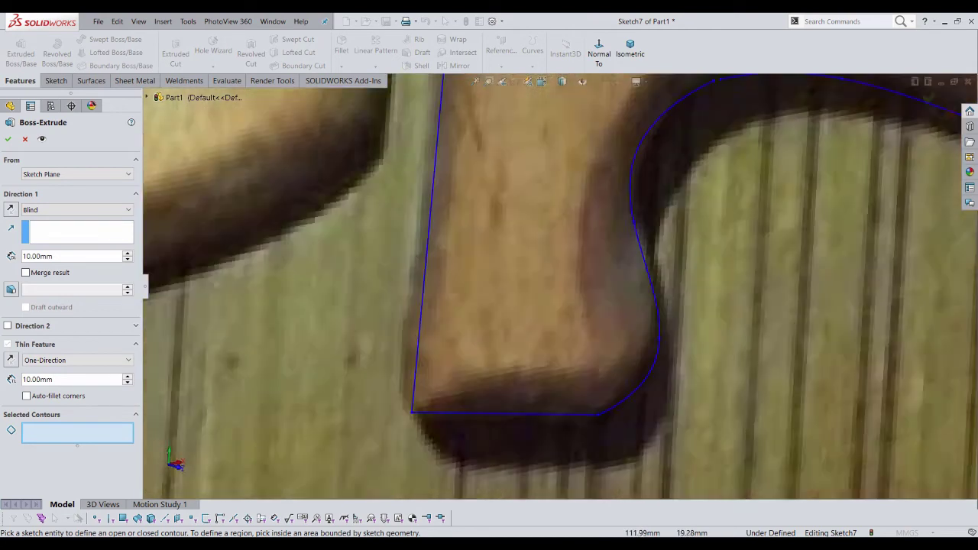
pyautogui.scroll(-2, 412, 397)
pyautogui.scroll(3, 489, 286)
pyautogui.scroll(3, 489, 287)
pyautogui.scroll(-3, 493, 233)
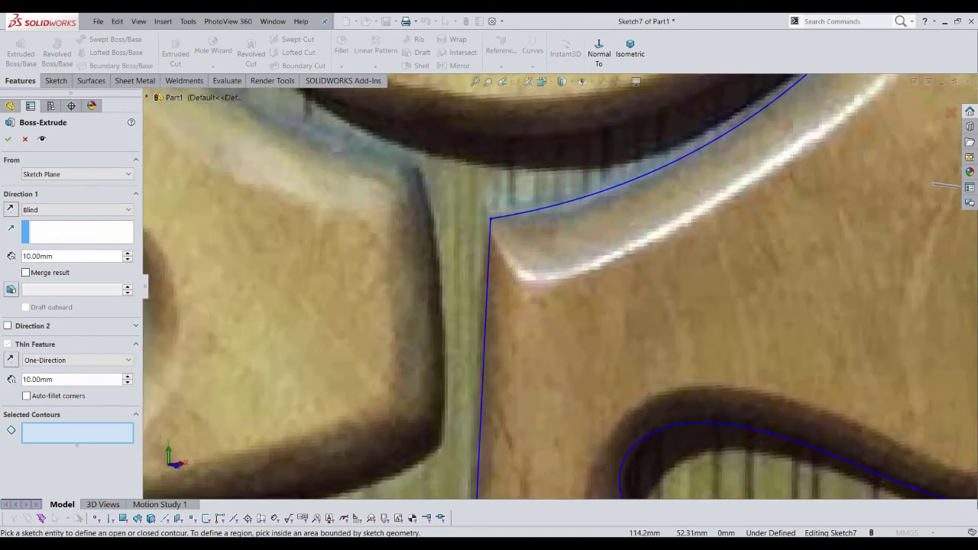
pyautogui.scroll(-2, 492, 233)
pyautogui.scroll(-2, 443, 210)
pyautogui.scroll(2, 609, 283)
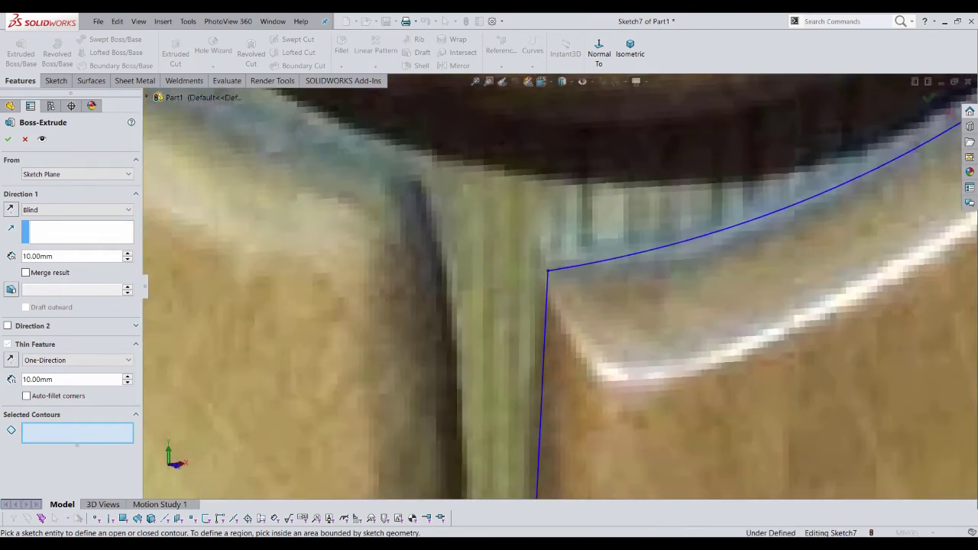
pyautogui.scroll(3, 609, 283)
pyautogui.scroll(3, 608, 283)
pyautogui.scroll(1, 609, 283)
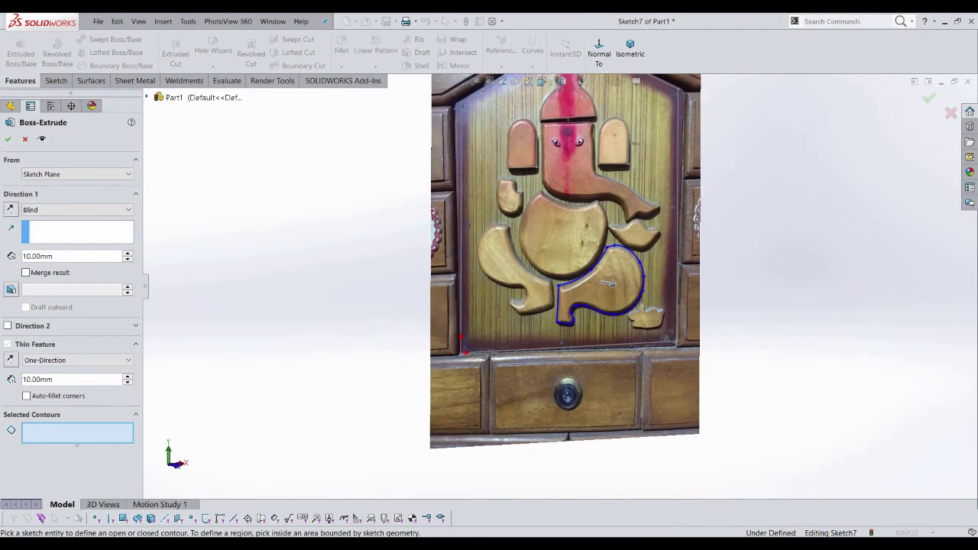
pyautogui.hotkey('ctrl', '8')
pyautogui.scroll(5, 563, 346)
pyautogui.scroll(-3, 535, 305)
pyautogui.scroll(-4, 520, 321)
pyautogui.scroll(-4, 504, 336)
pyautogui.scroll(-3, 221, 420)
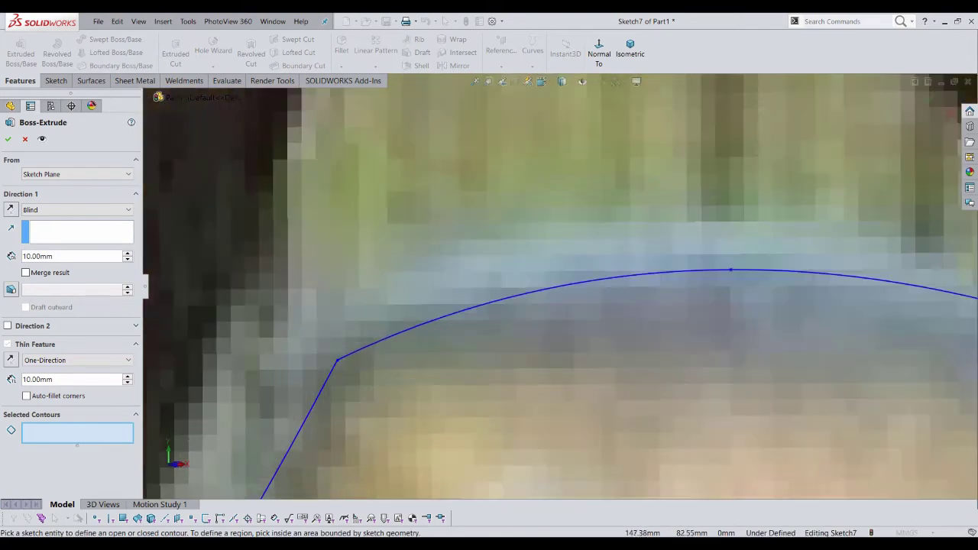
pyautogui.scroll(-2, 221, 421)
pyautogui.scroll(-2, 222, 421)
pyautogui.scroll(-2, 221, 420)
pyautogui.scroll(3, 524, 290)
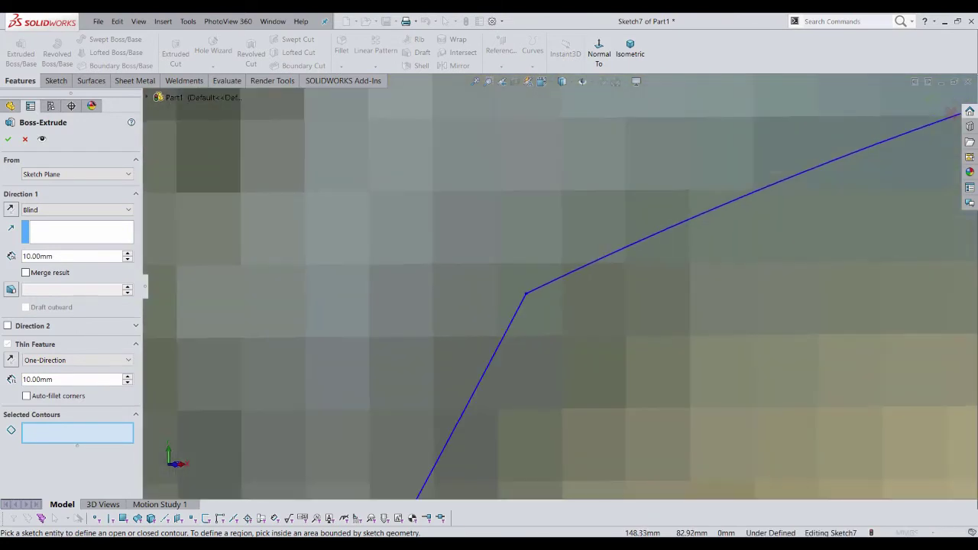
pyautogui.press('Escape')
pyautogui.scroll(-4, 524, 290)
pyautogui.scroll(1, 535, 290)
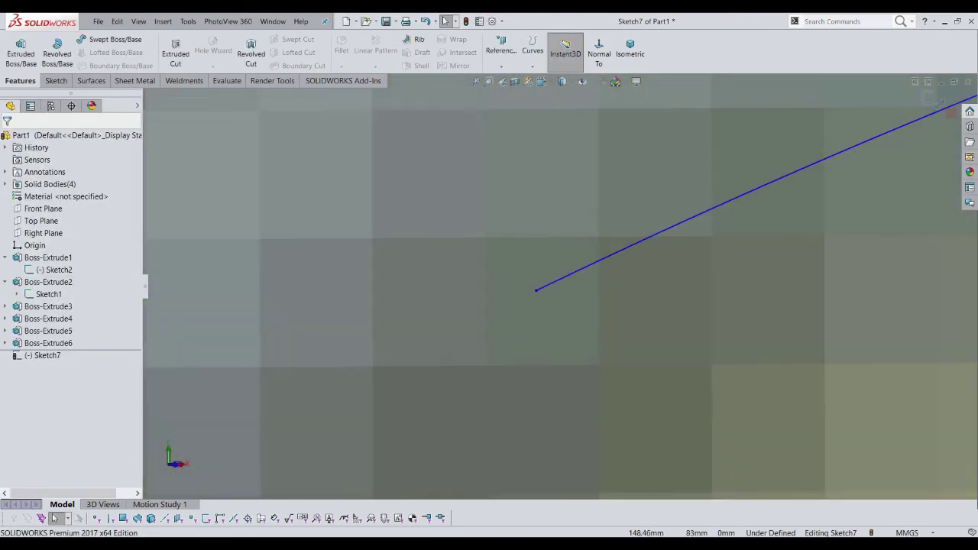
# Make Spline4 and Spline5 tangent where they meet at the contour corner
pyautogui.scroll(2, 544, 289)
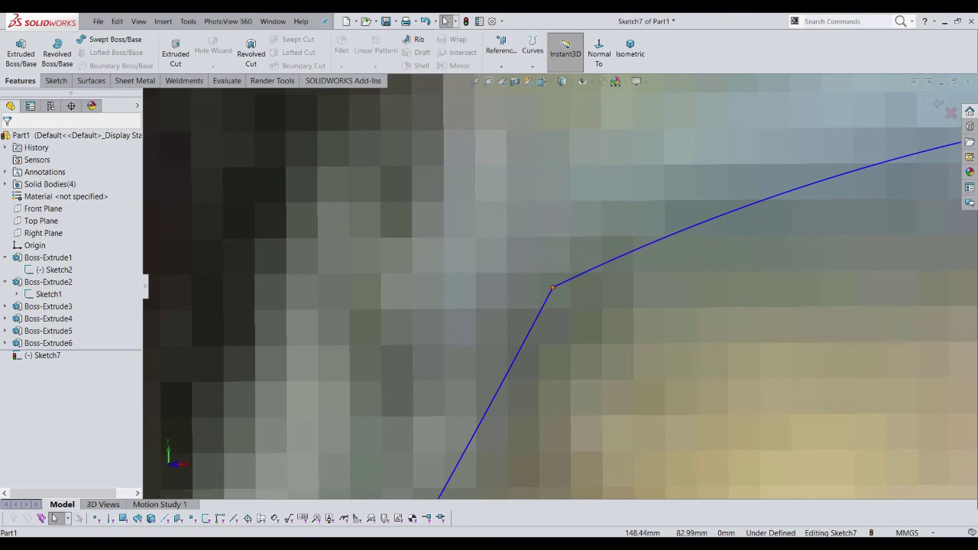
pyautogui.click(553, 288)
pyautogui.click(552, 287)
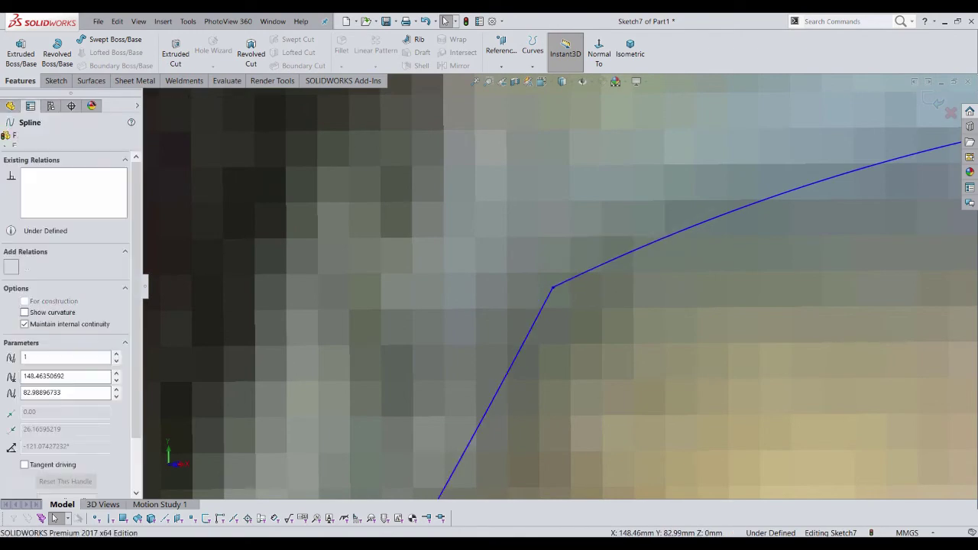
pyautogui.click(512, 359)
pyautogui.keyDown('ctrl'); pyautogui.click(634, 252); pyautogui.keyUp('ctrl')
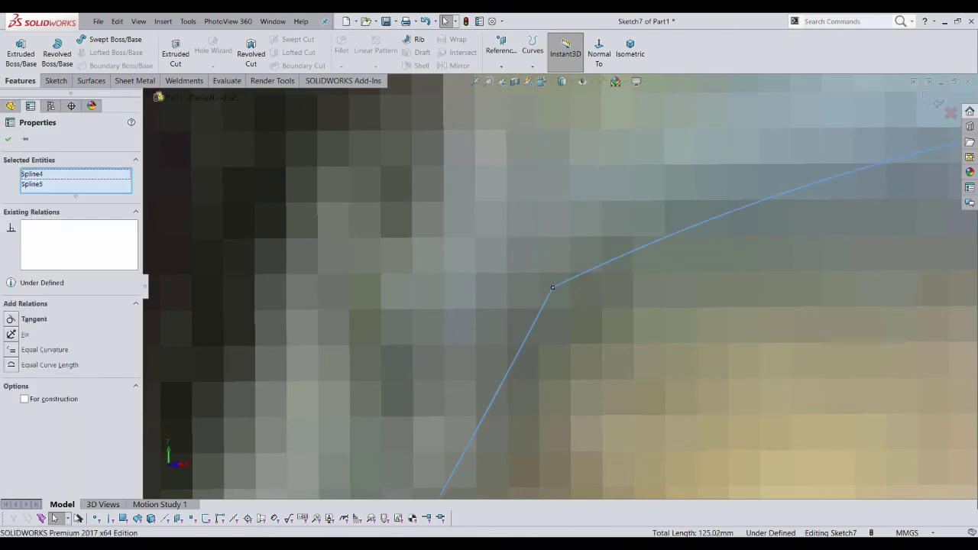
pyautogui.click(31, 318)
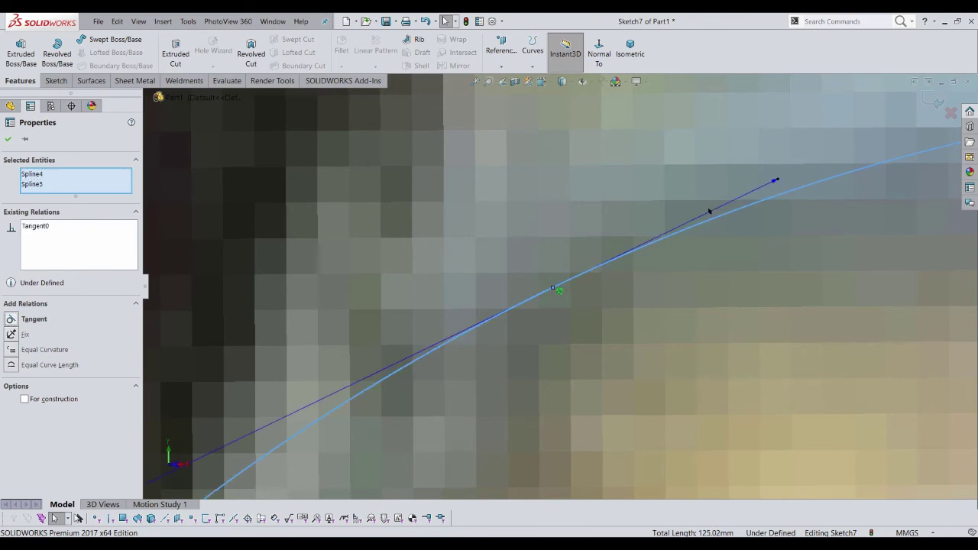
pyautogui.scroll(3, 596, 378)
pyautogui.scroll(5, 565, 288)
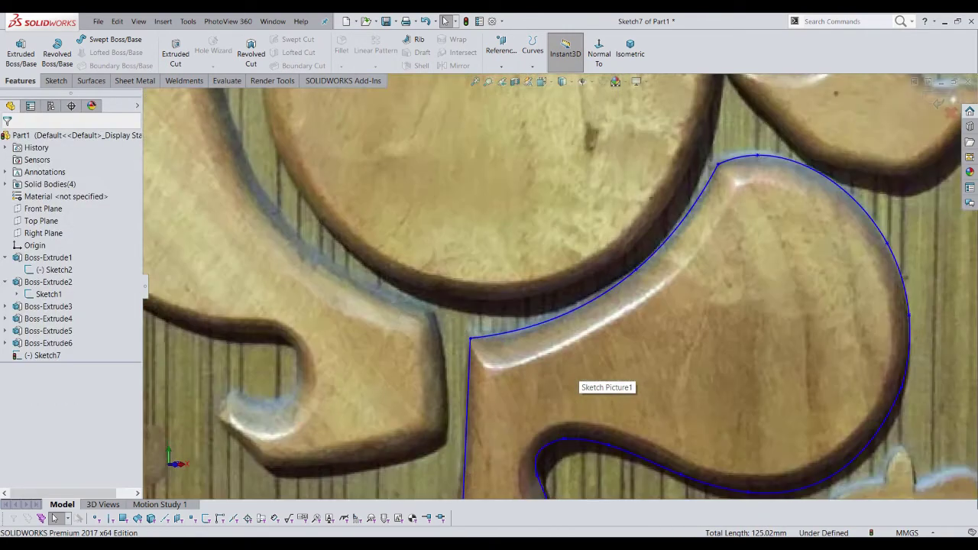
pyautogui.press('space')
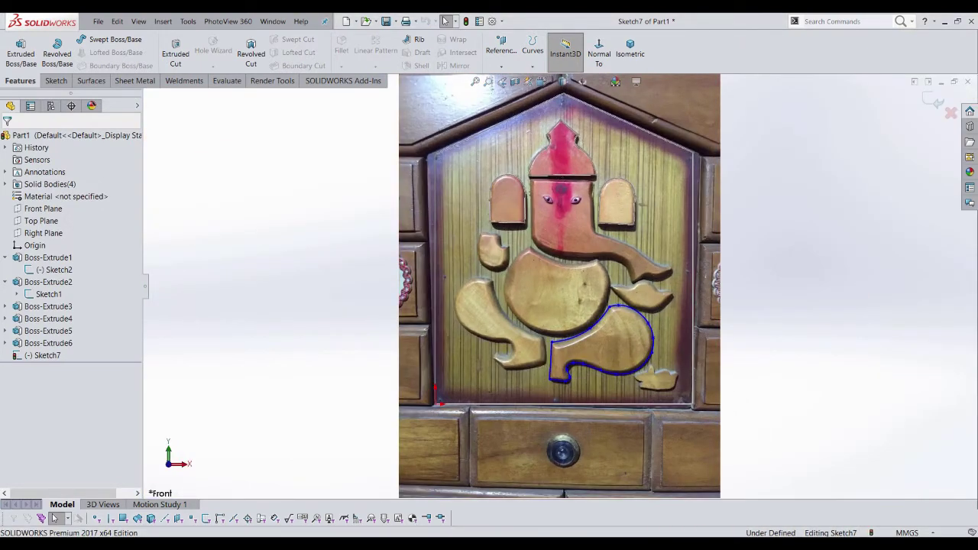
# Make Spline1 and Spline2 tangent at the foot corner and close the relations panel
pyautogui.moveTo(849, 435)
pyautogui.mouseDown()
pyautogui.moveTo(720, 296)
pyautogui.moveTo(650, 298)
pyautogui.mouseUp()
pyautogui.scroll(-3, 592, 386)
pyautogui.scroll(-5, 592, 386)
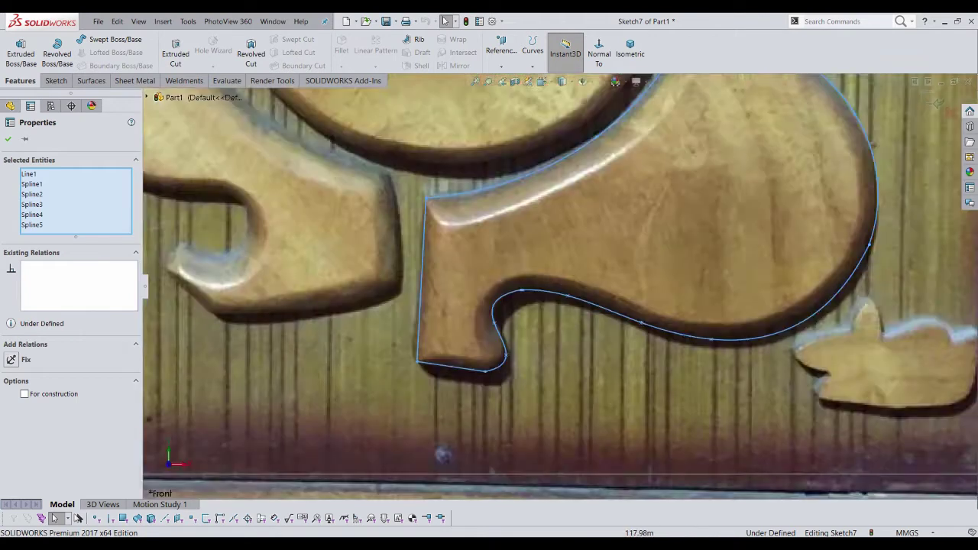
pyautogui.scroll(-5, 478, 393)
pyautogui.scroll(-3, 535, 386)
pyautogui.scroll(-2, 535, 385)
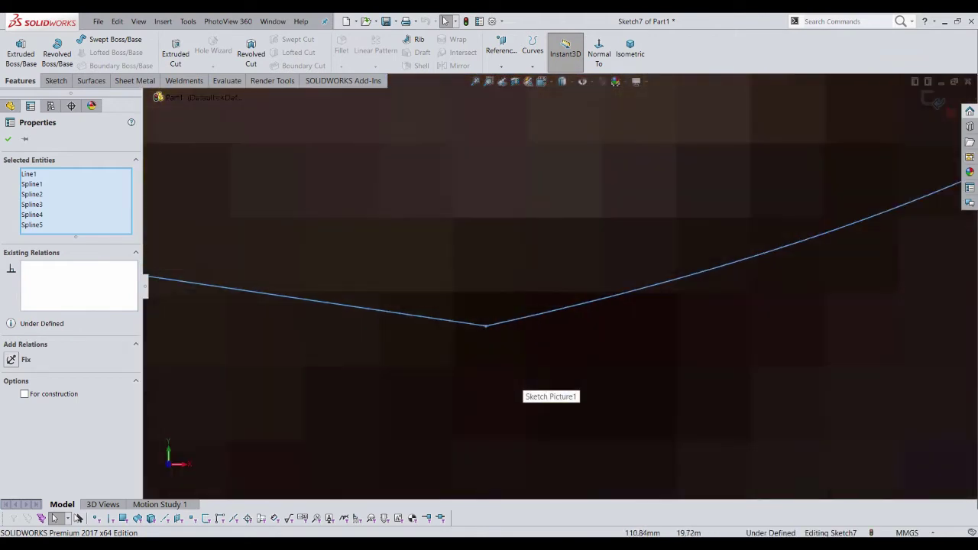
pyautogui.scroll(-2, 534, 386)
pyautogui.scroll(-1, 535, 386)
pyautogui.scroll(-2, 535, 386)
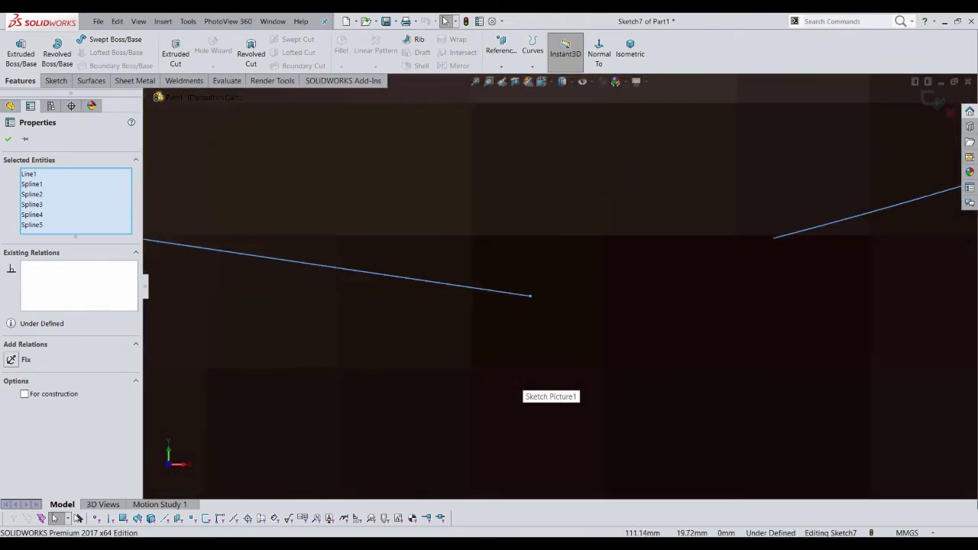
pyautogui.press('Escape')
pyautogui.click(529, 296)
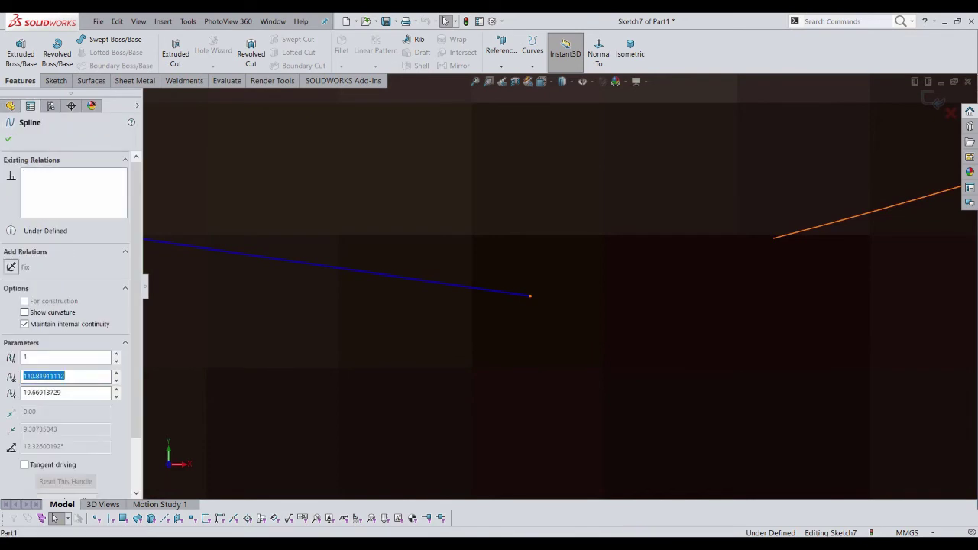
pyautogui.keyDown('ctrl'); pyautogui.click(863, 214); pyautogui.keyUp('ctrl')
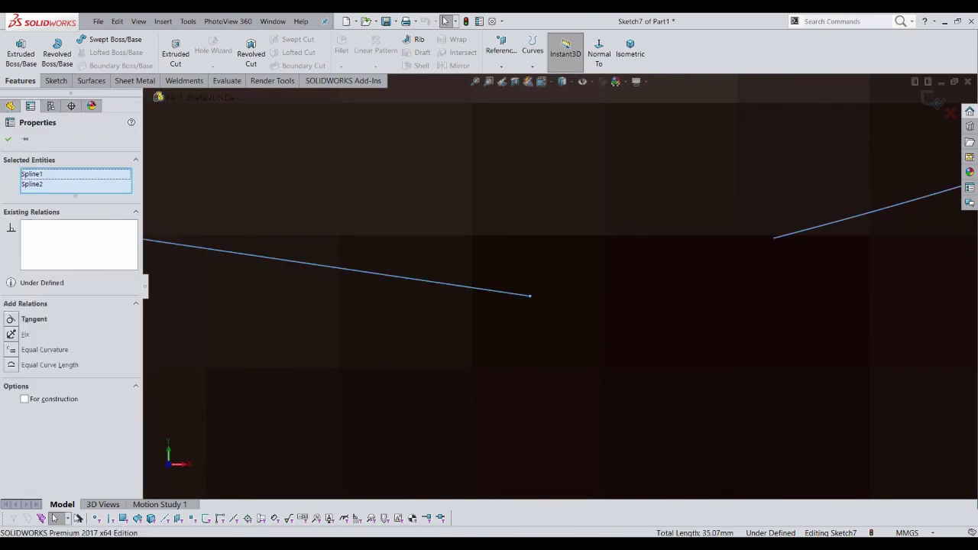
pyautogui.click(31, 319)
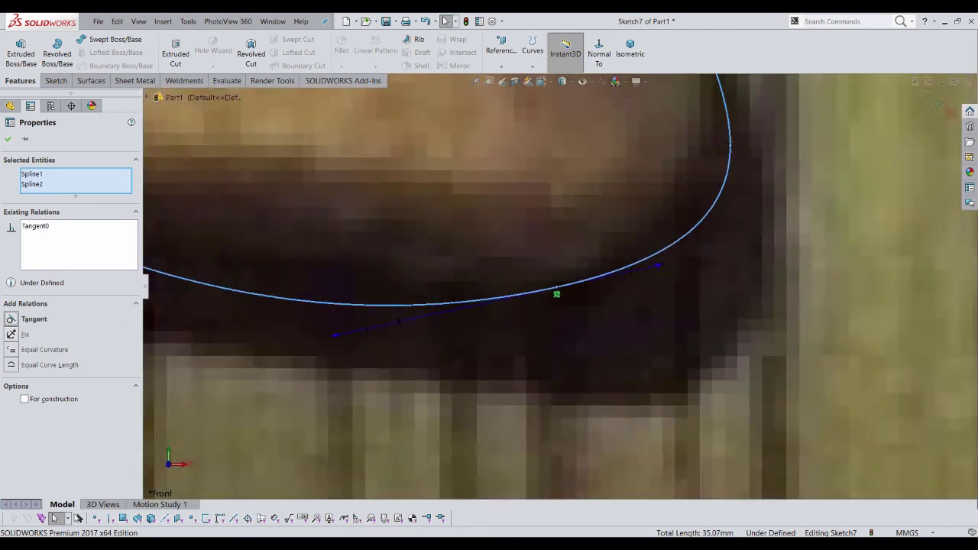
pyautogui.scroll(5, 558, 294)
pyautogui.scroll(3, 558, 295)
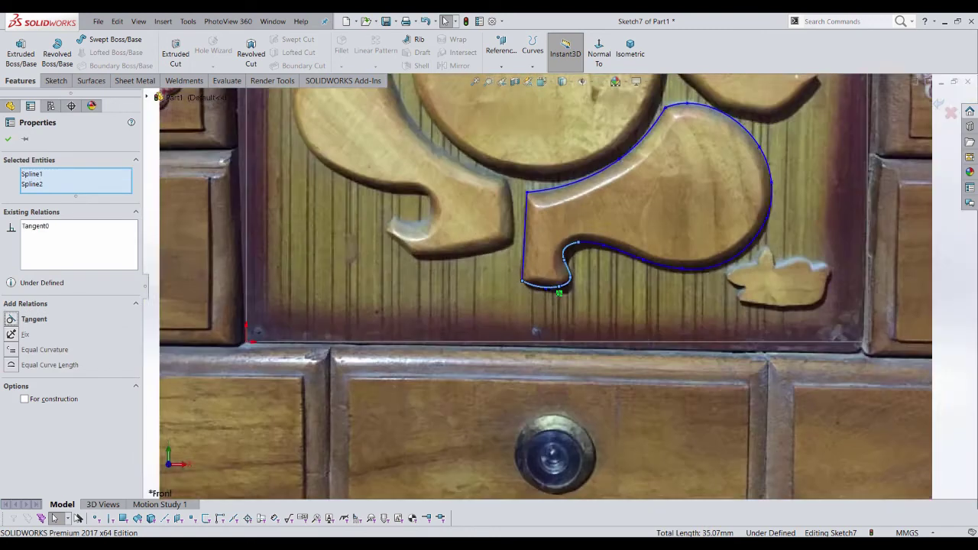
pyautogui.scroll(2, 558, 294)
pyautogui.press('Escape')
pyautogui.scroll(-2, 576, 284)
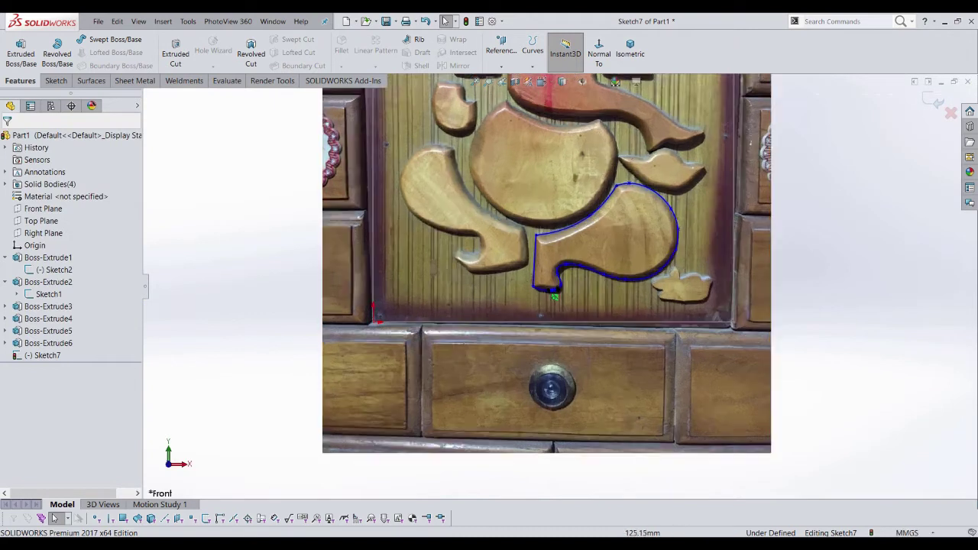
pyautogui.scroll(-3, 577, 285)
pyautogui.scroll(2, 568, 281)
pyautogui.scroll(2, 567, 280)
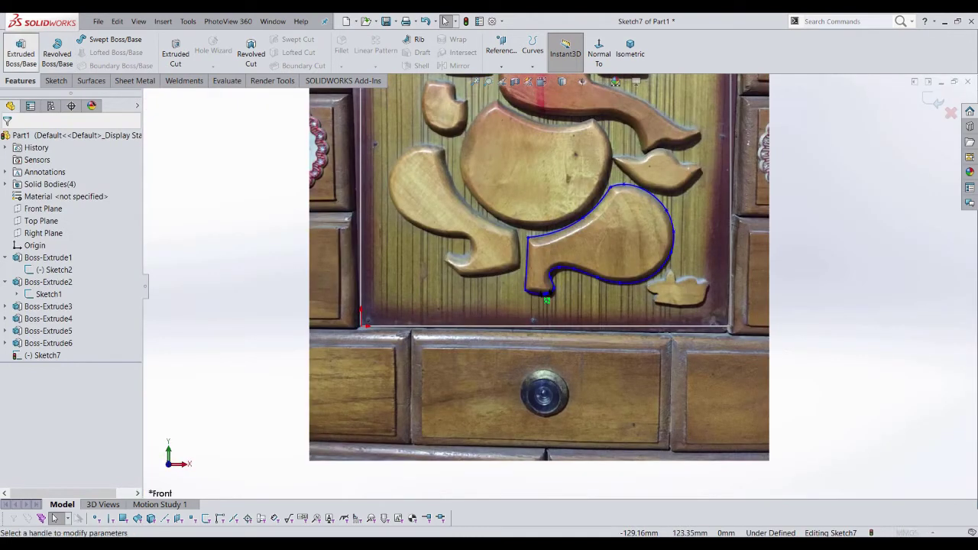
# Open Extruded Boss/Base on the leg contour and cancel it again
pyautogui.click(20, 48)
pyautogui.scroll(-5, 601, 237)
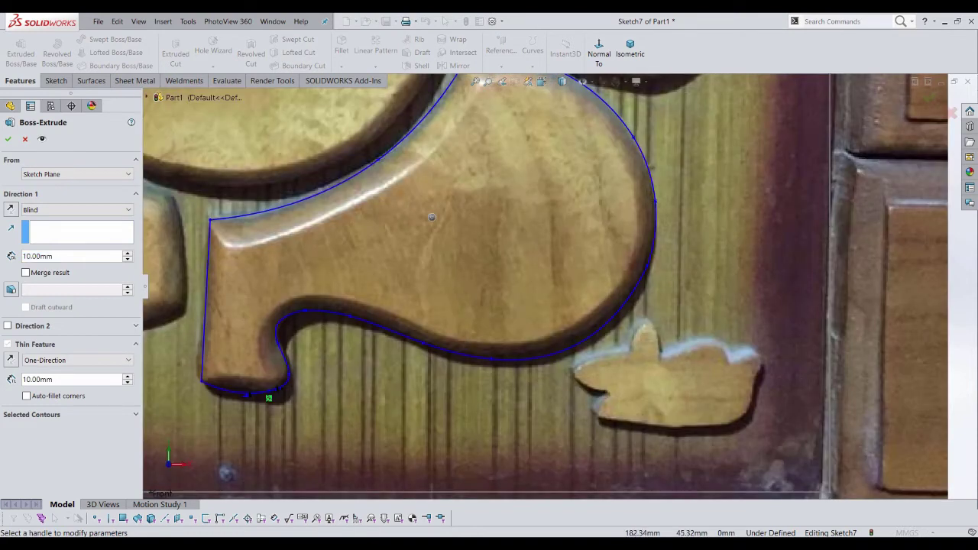
pyautogui.scroll(2, 431, 217)
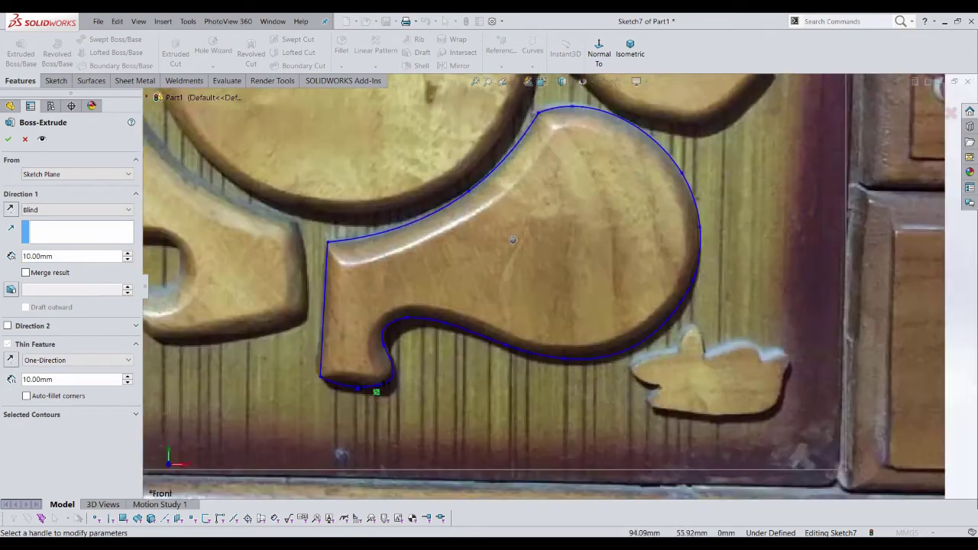
pyautogui.press('Escape')
pyautogui.scroll(2, 560, 287)
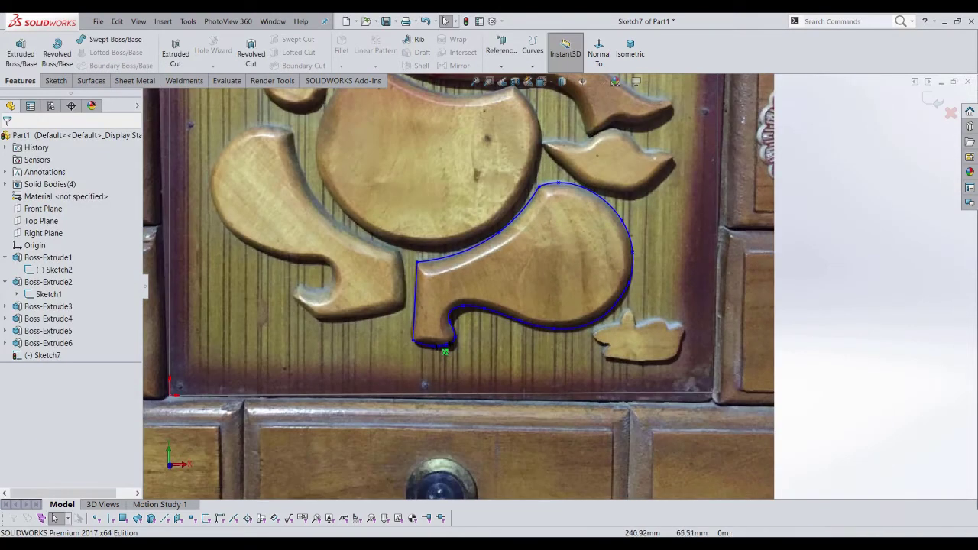
# Exit Sketch7 and hide Sketch1's carving photo
pyautogui.hotkey('ctrl', 'b')
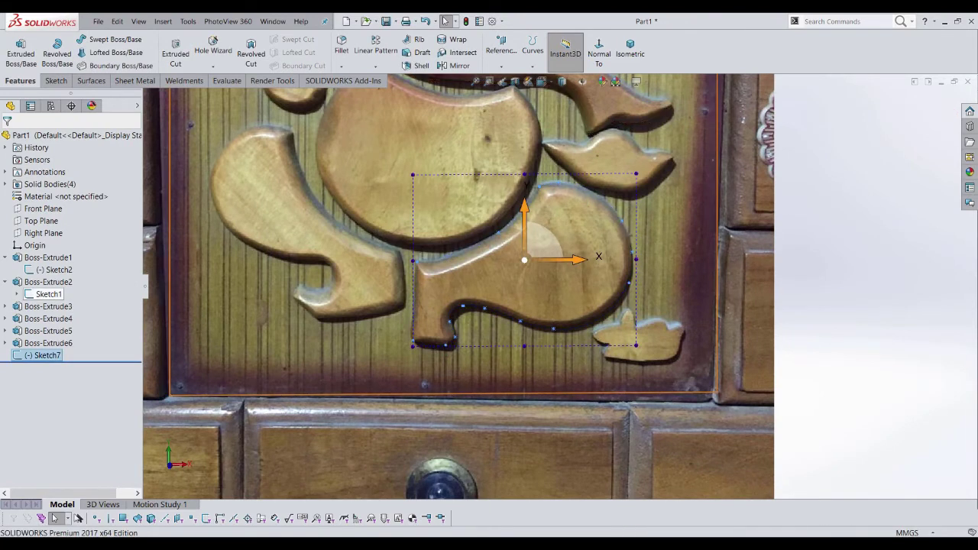
pyautogui.rightClick(44, 295)
pyautogui.click(53, 274)
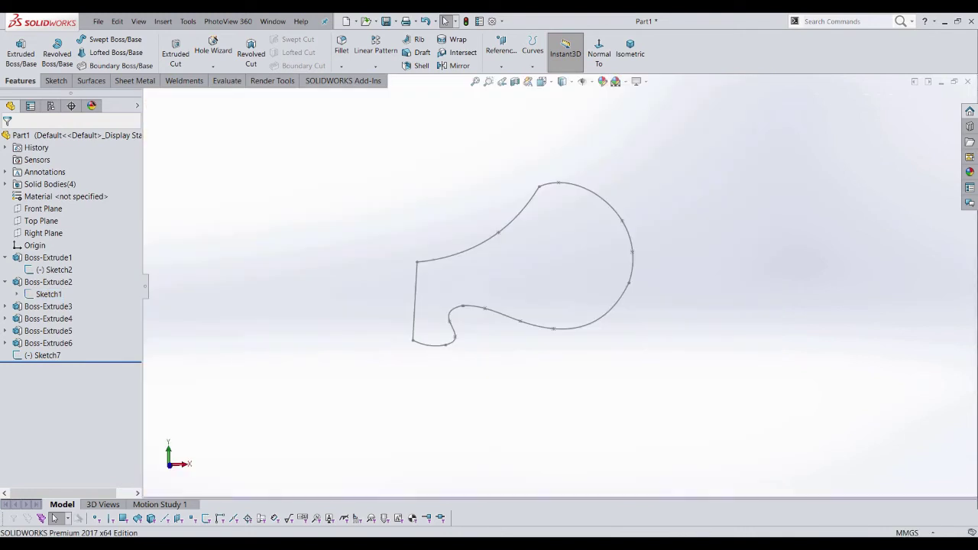
# Face the model from the front and hide Sketch2's top box rectangles
pyautogui.press('space')
pyautogui.hotkey('ctrl', '1')
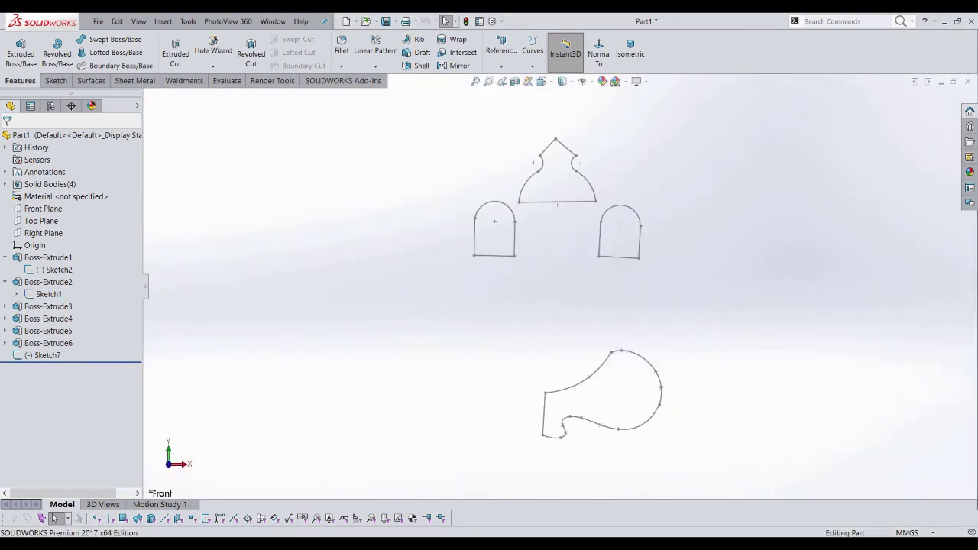
pyautogui.scroll(-2, 645, 443)
pyautogui.scroll(-1, 631, 397)
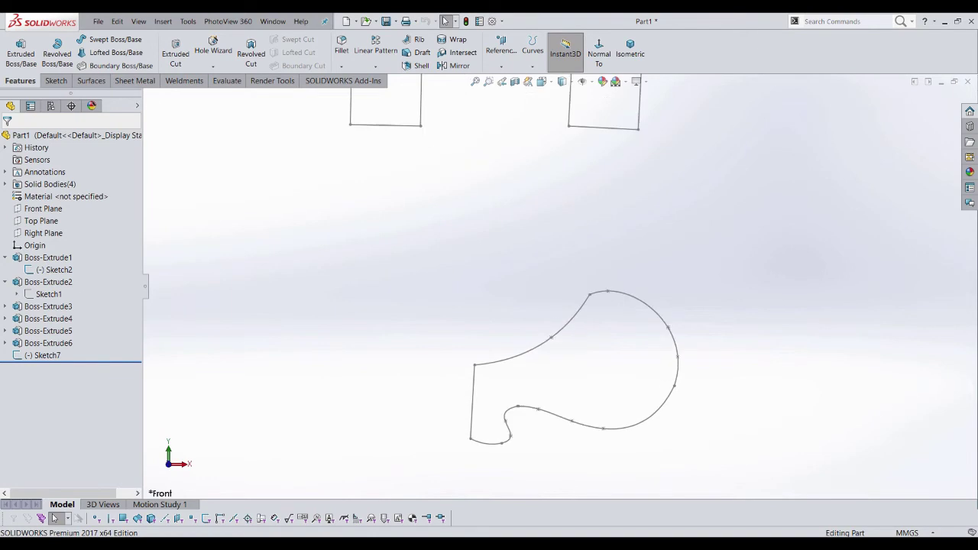
pyautogui.scroll(-2, 604, 391)
pyautogui.scroll(3, 558, 287)
pyautogui.rightClick(54, 270)
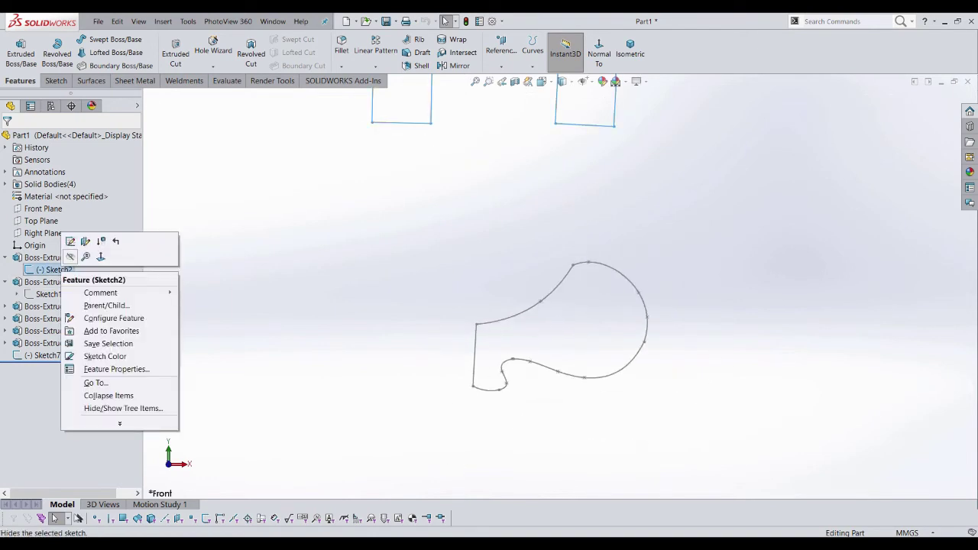
pyautogui.click(70, 256)
pyautogui.press('z')
pyautogui.press('z')
# Briefly show the Sketch1 carving photo, then hide it again
pyautogui.rightClick(48, 294)
pyautogui.click(59, 280)
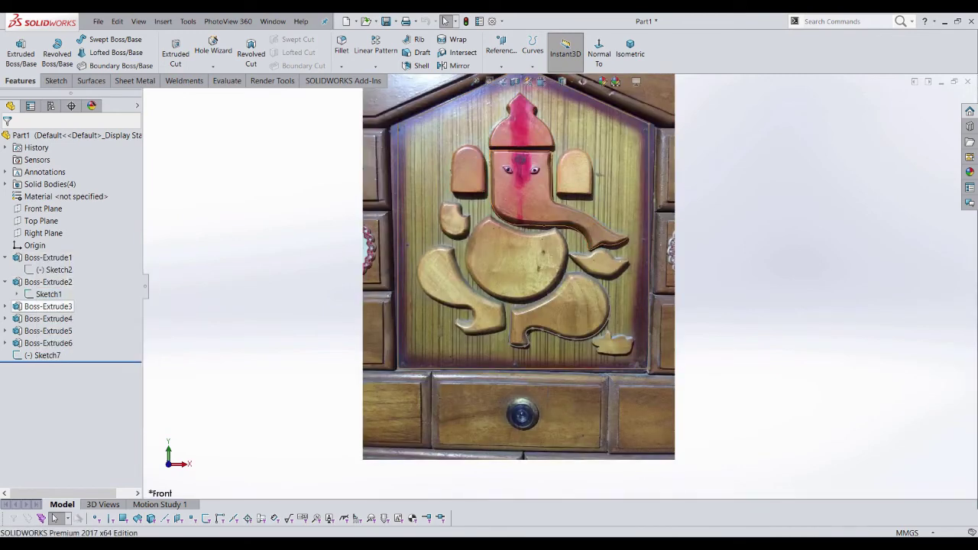
pyautogui.rightClick(48, 294)
pyautogui.click(59, 280)
# Show the base plate Boss-Extrude1 and carved pieces Boss-Extrude2 through Boss-Extrude5
pyautogui.rightClick(47, 257)
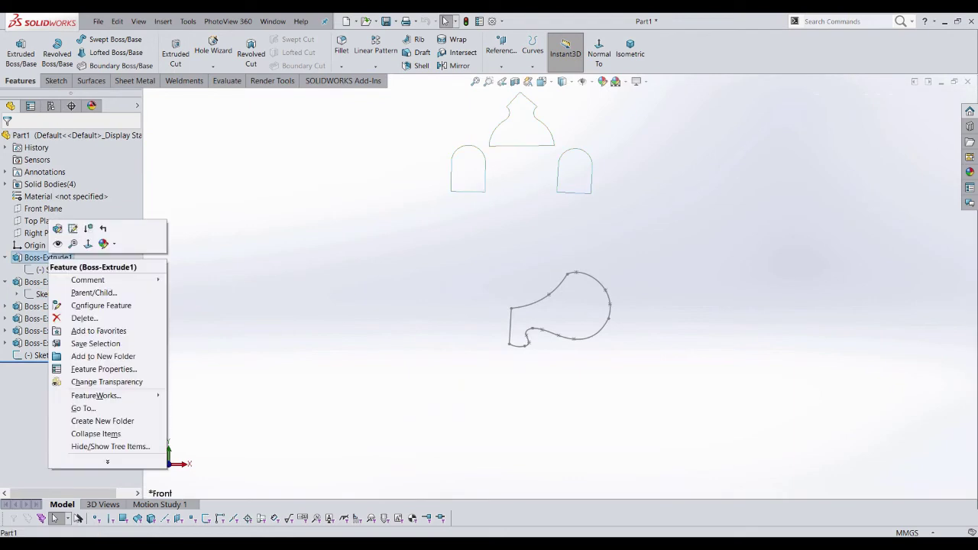
pyautogui.click(57, 243)
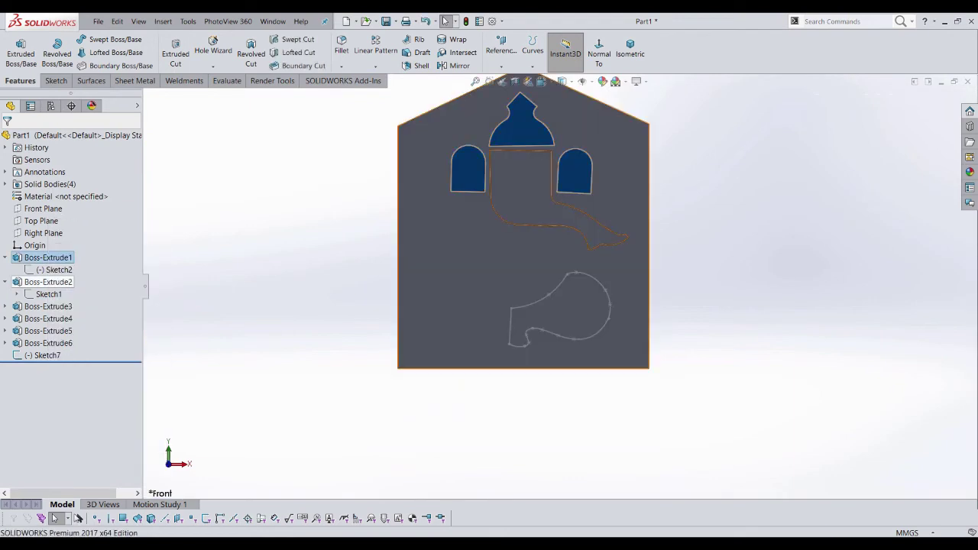
pyautogui.rightClick(48, 282)
pyautogui.click(58, 267)
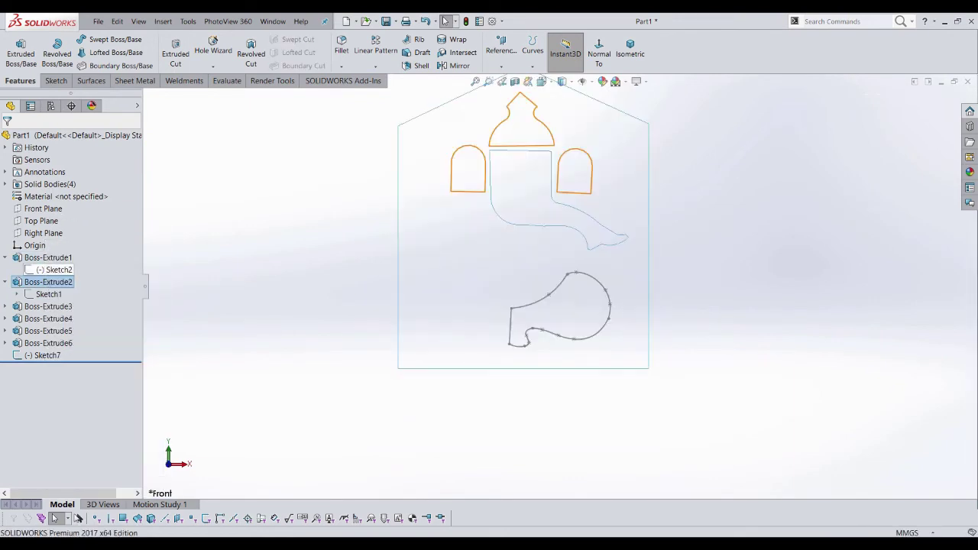
pyautogui.rightClick(47, 282)
pyautogui.click(58, 267)
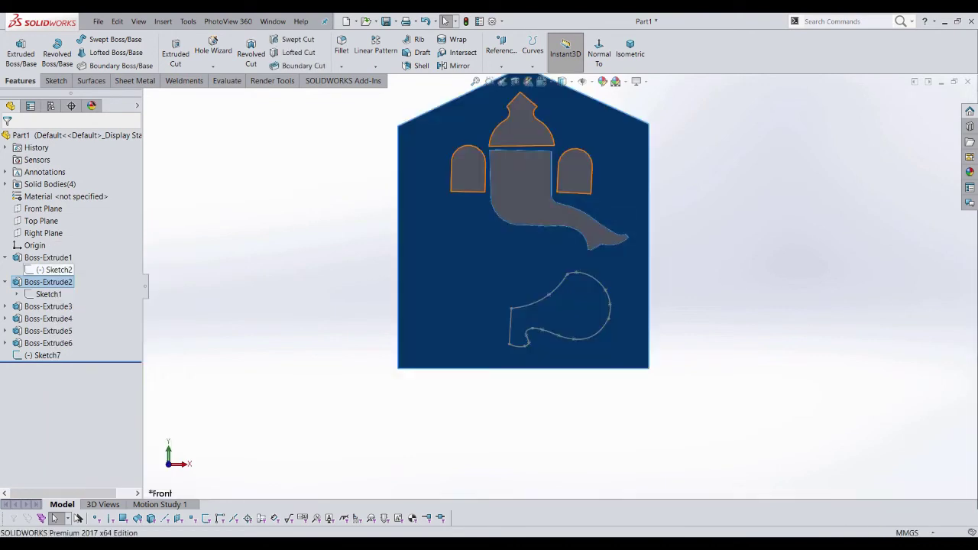
pyautogui.rightClick(46, 306)
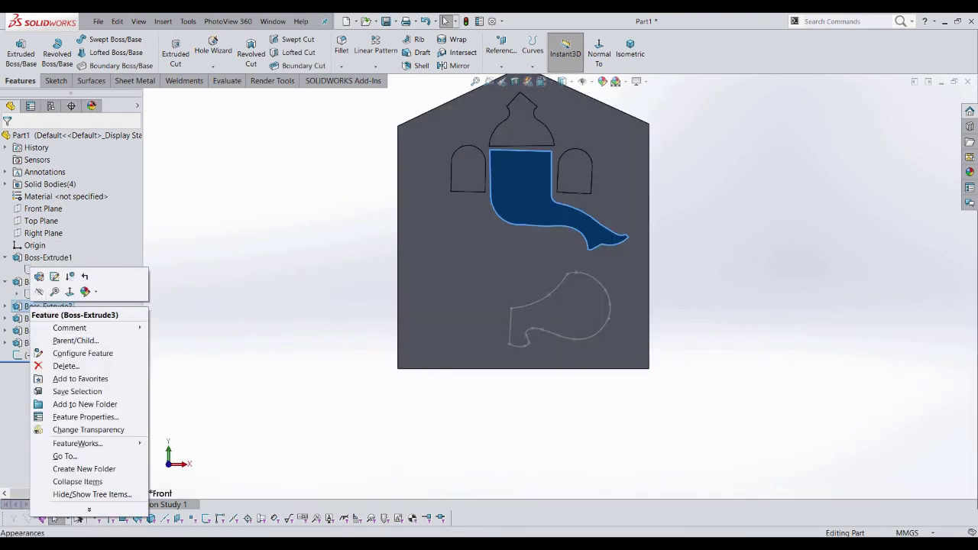
pyautogui.click(39, 291)
pyautogui.rightClick(58, 319)
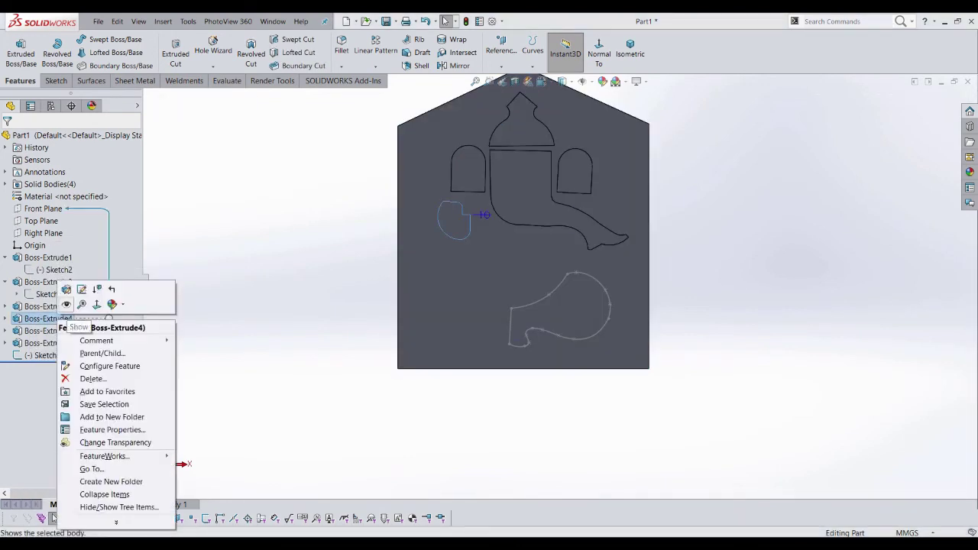
pyautogui.click(66, 305)
pyautogui.rightClick(55, 330)
pyautogui.click(63, 314)
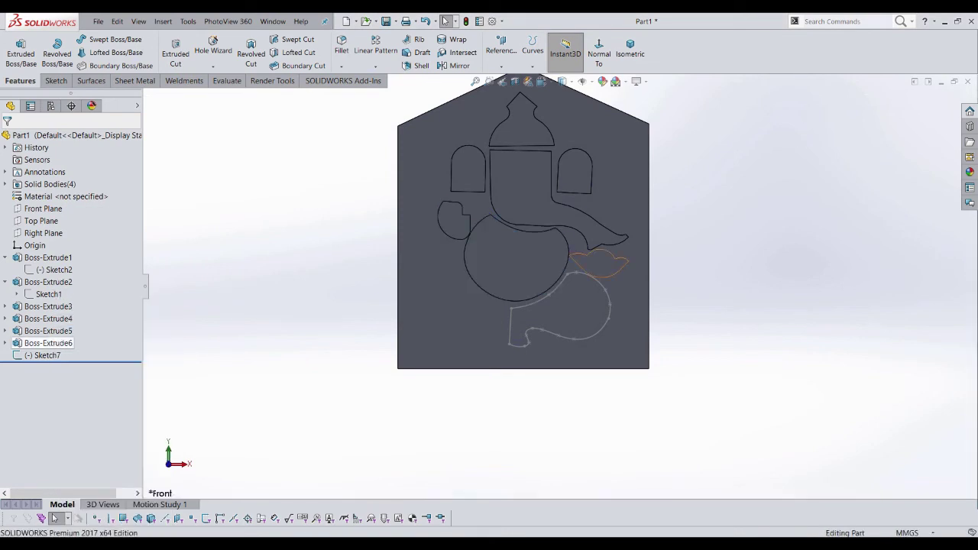
# Select the lip piece Boss-Extrude6 and orbit to inspect the raised pieces
pyautogui.click(599, 264)
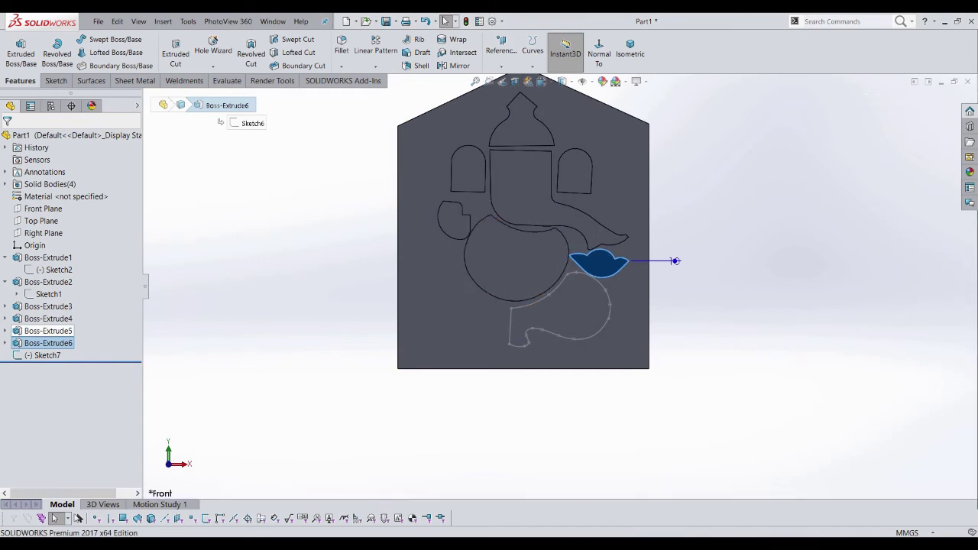
pyautogui.scroll(-5, 675, 260)
pyautogui.scroll(-2, 408, 272)
pyautogui.scroll(3, 408, 273)
pyautogui.scroll(3, 565, 405)
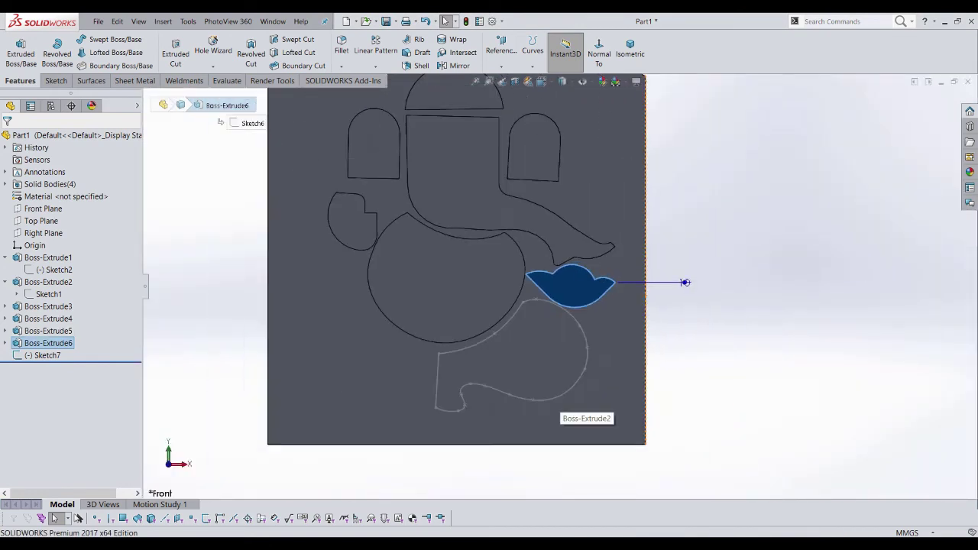
pyautogui.moveTo(566, 405); pyautogui.dragTo(641, 382, button='middle')
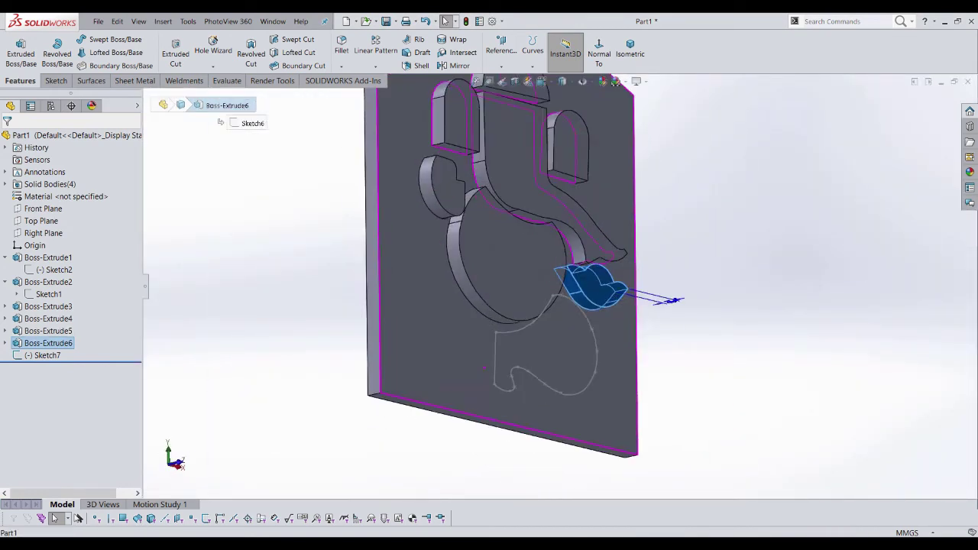
# Edit the leg sketch Sketch7, viewed straight from the Front
pyautogui.rightClick(48, 355)
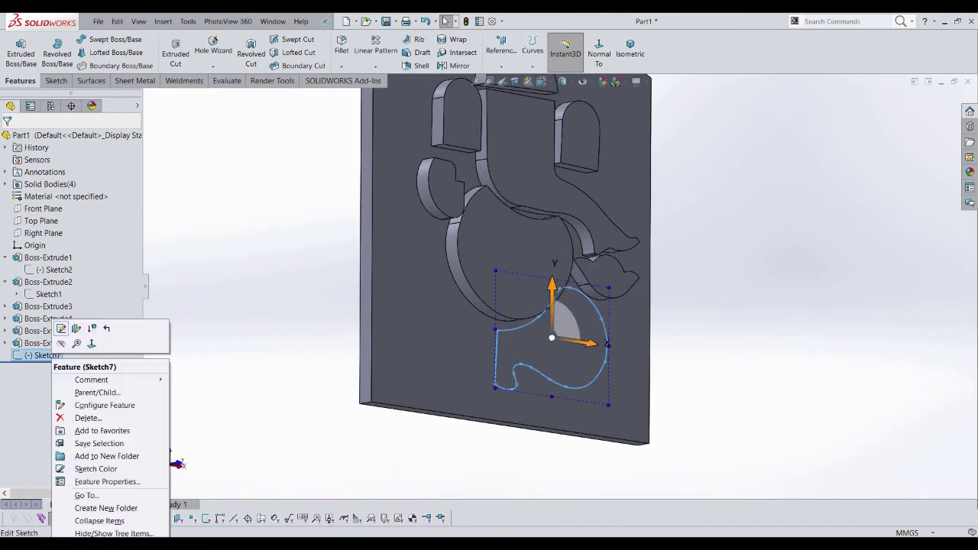
pyautogui.click(61, 328)
pyautogui.press('space')
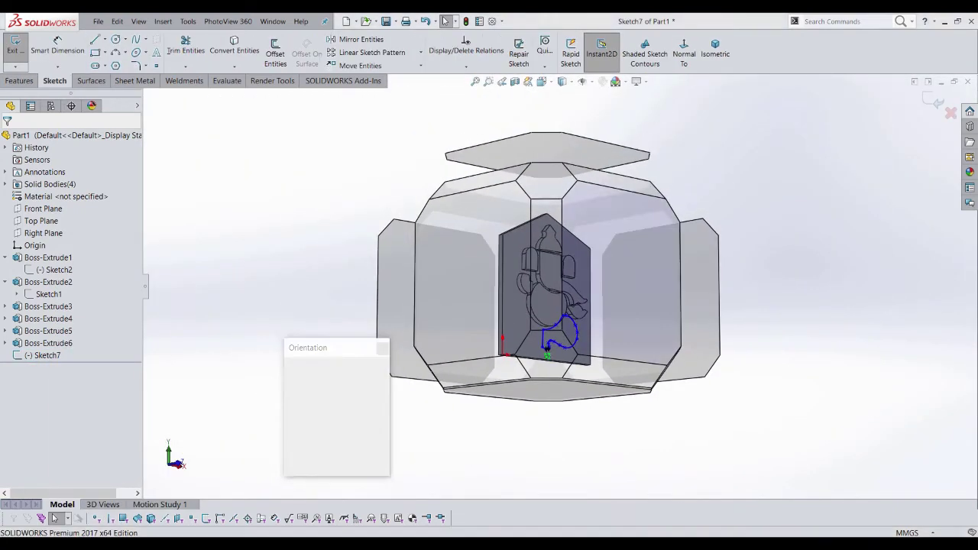
pyautogui.hotkey('ctrl', '1')
pyautogui.scroll(-3, 585, 291)
pyautogui.scroll(-3, 584, 290)
pyautogui.scroll(-3, 585, 290)
pyautogui.scroll(-2, 489, 396)
pyautogui.scroll(3, 489, 396)
pyautogui.scroll(5, 489, 396)
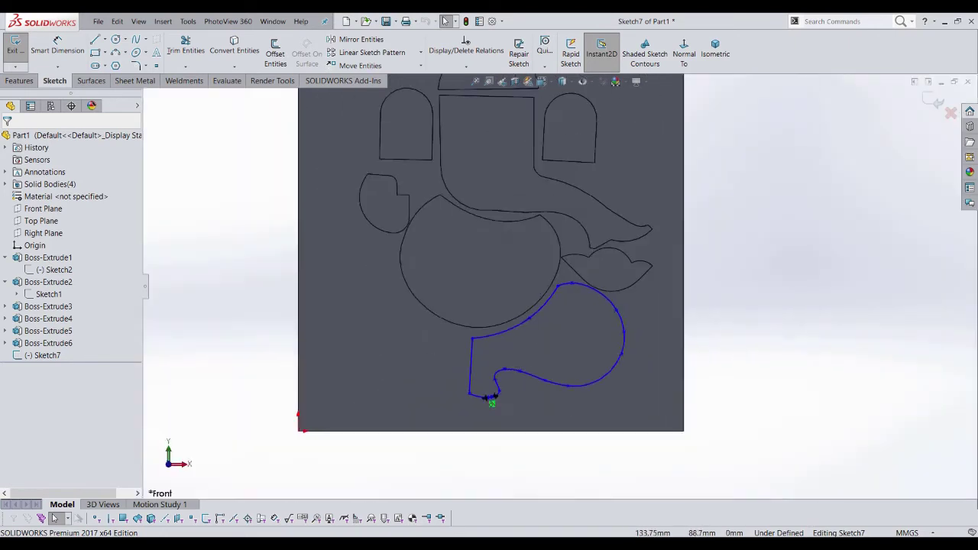
pyautogui.scroll(2, 556, 285)
# Run an Evaluate Check confirming no invalid edges or faces, then close it
pyautogui.click(226, 80)
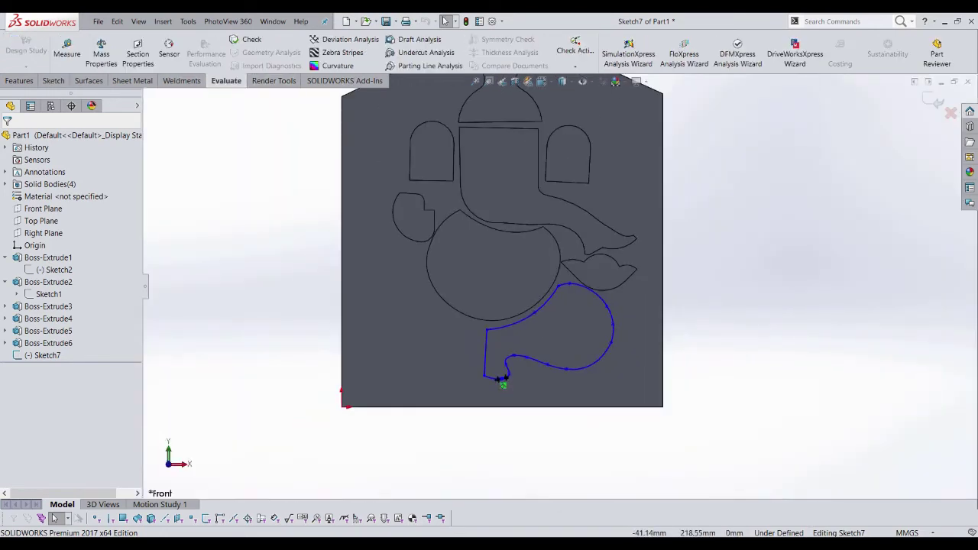
pyautogui.click(248, 39)
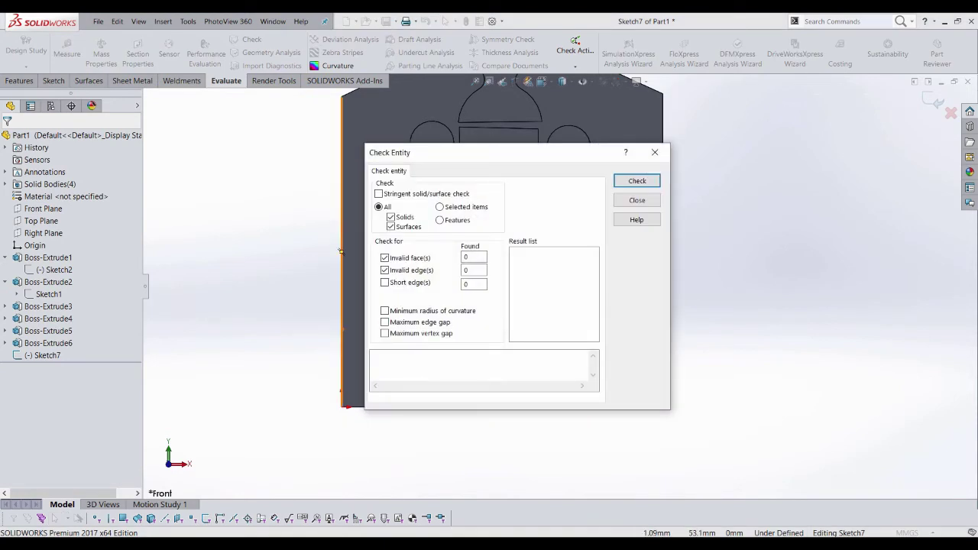
pyautogui.click(636, 180)
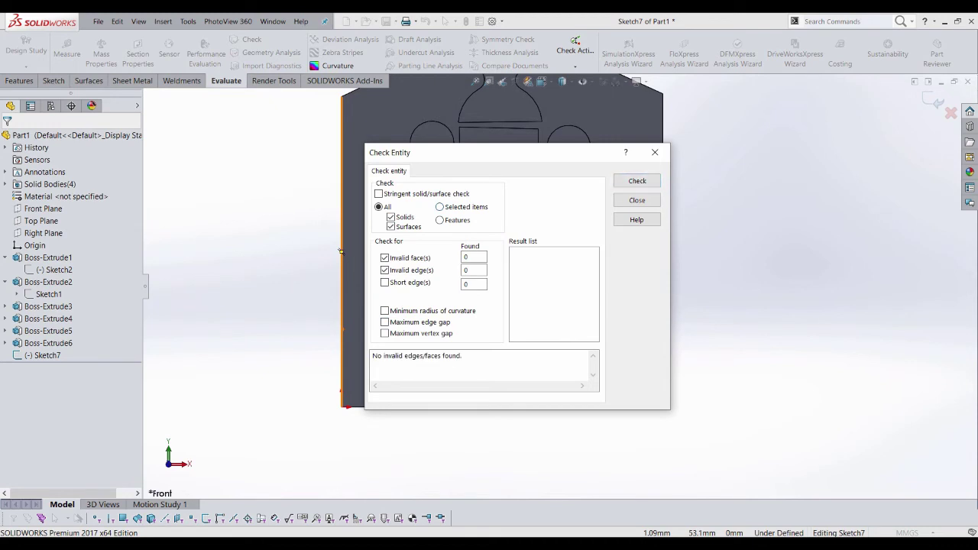
pyautogui.click(654, 152)
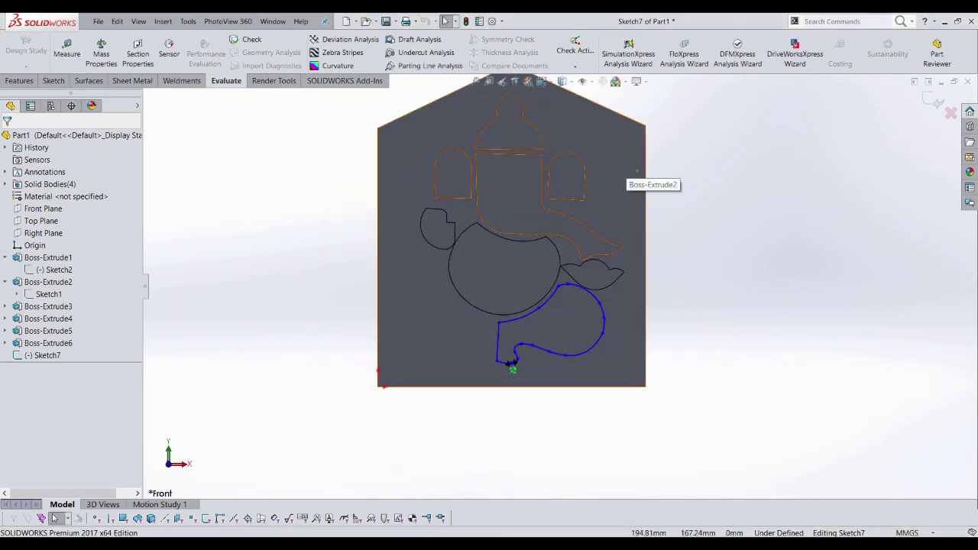
# Show the trunk sketch Sketch3, exit Sketch7, and start an Extruded Boss/Base
pyautogui.scroll(-2, 637, 171)
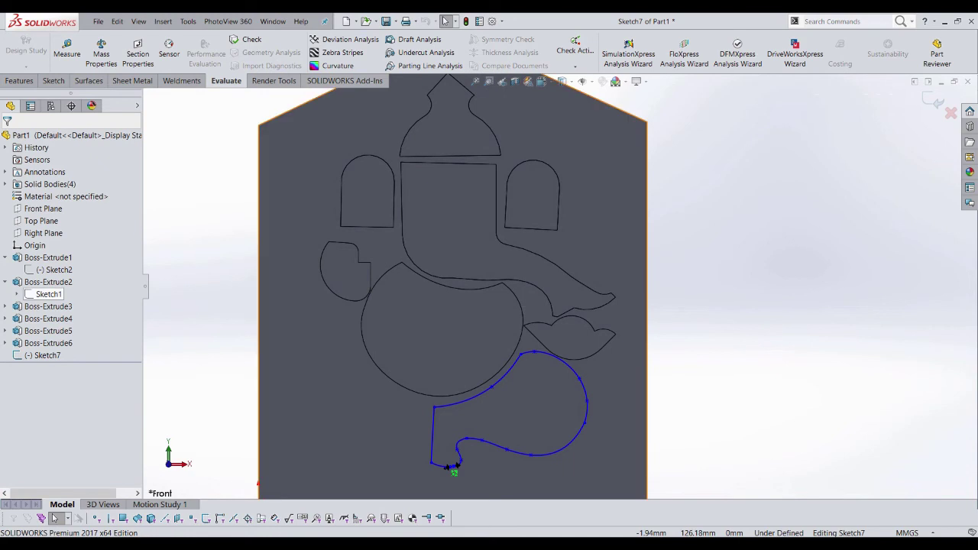
pyautogui.rightClick(46, 294)
pyautogui.click(45, 294)
pyautogui.moveTo(45, 294)
pyautogui.mouseDown()
pyautogui.moveTo(76, 292)
pyautogui.moveTo(57, 317)
pyautogui.mouseUp()
pyautogui.rightClick(57, 318)
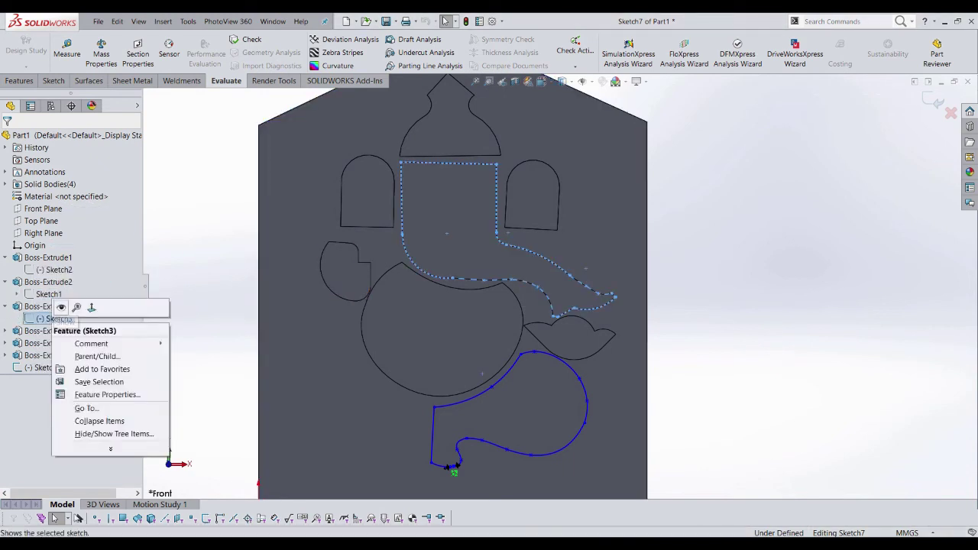
pyautogui.click(61, 307)
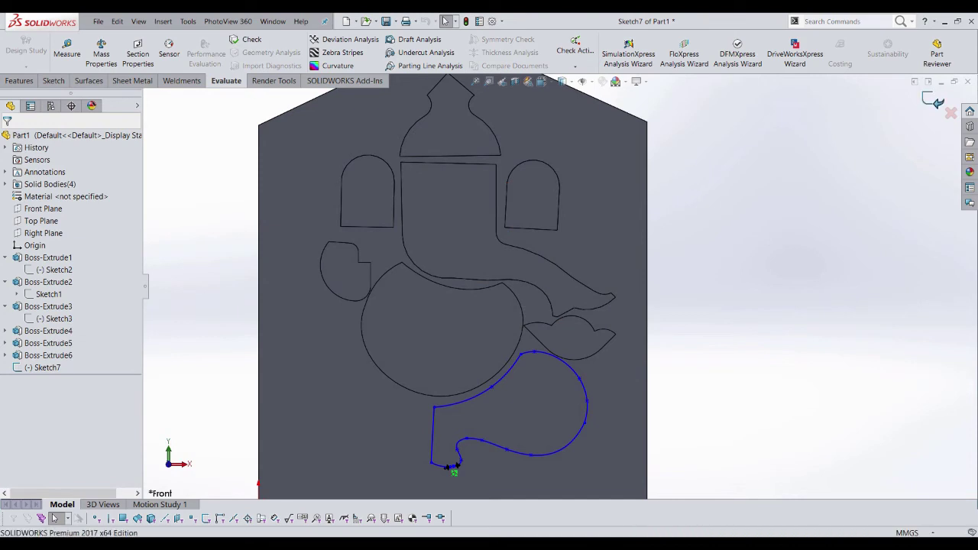
pyautogui.hotkey('ctrl', 'b')
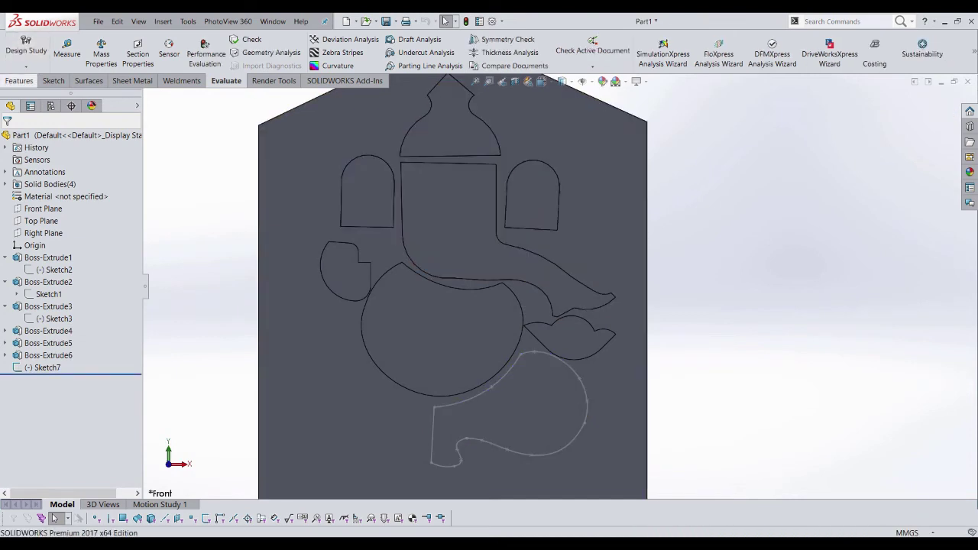
pyautogui.click(19, 80)
pyautogui.click(21, 52)
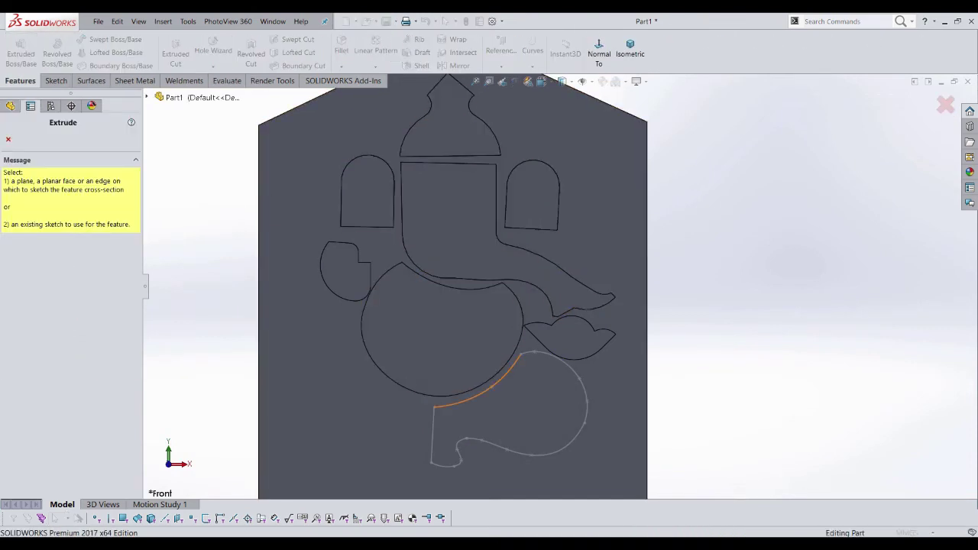
# Preview a 10 mm thin-feature extrusion of the Sketch7 leg outline, then cancel it
pyautogui.press('Escape')
pyautogui.click(477, 392)
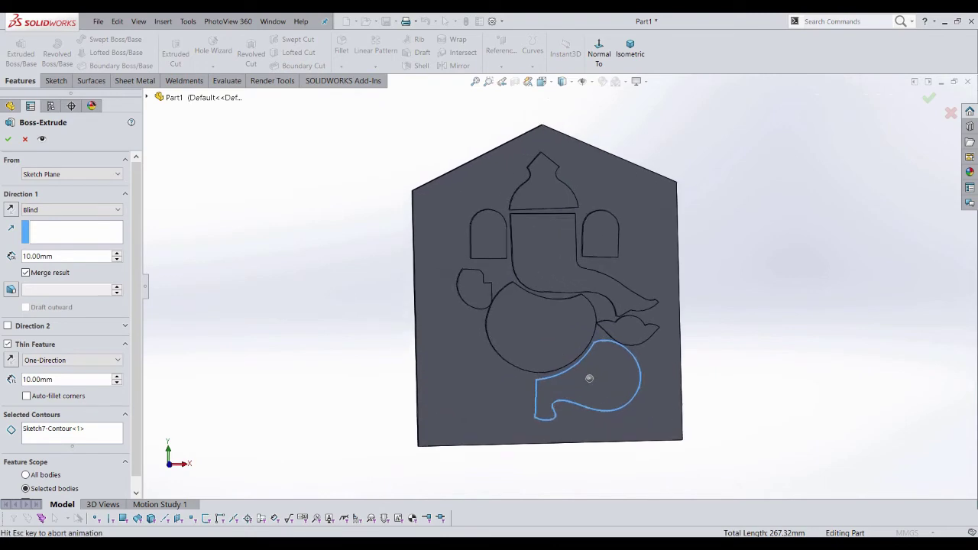
pyautogui.scroll(-4, 458, 376)
pyautogui.scroll(-2, 386, 379)
pyautogui.moveTo(386, 380); pyautogui.dragTo(428, 344, button='middle')
pyautogui.scroll(3, 428, 343)
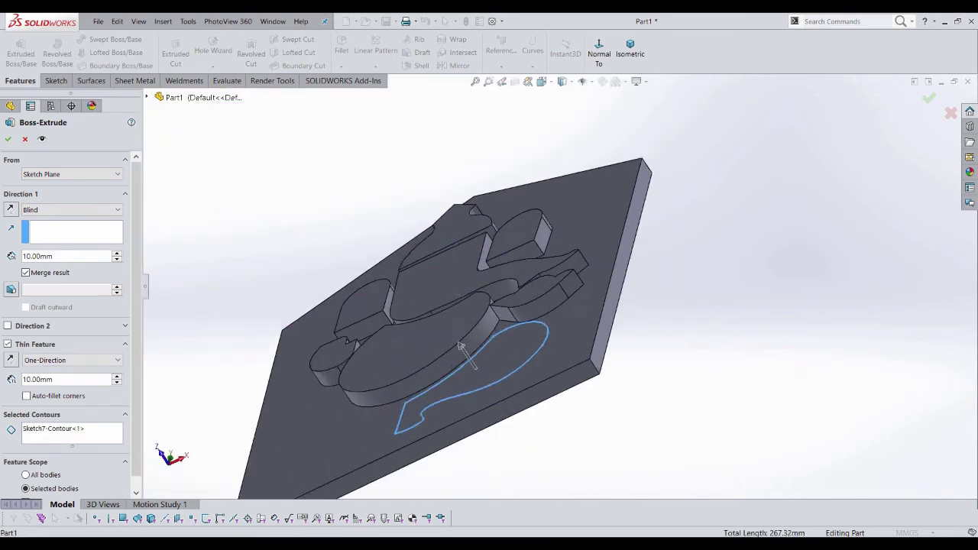
pyautogui.scroll(-3, 456, 318)
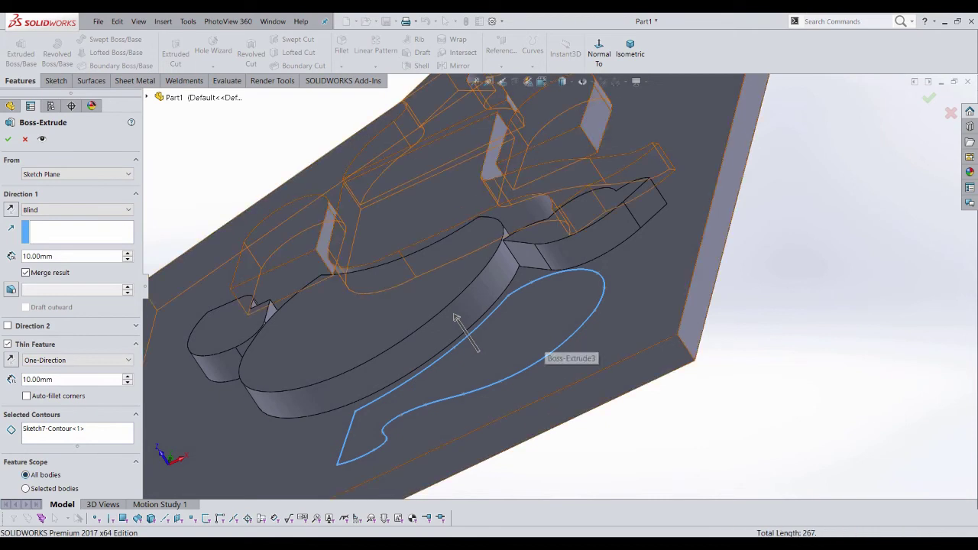
pyautogui.scroll(3, 497, 302)
pyautogui.moveTo(496, 302)
pyautogui.mouseDown(button='middle')
pyautogui.moveTo(569, 375)
pyautogui.moveTo(516, 277)
pyautogui.mouseUp(button='middle')
pyautogui.press('Return')
# Edit the trunk sketch Sketch3, viewed straight from the Front
pyautogui.click(58, 318)
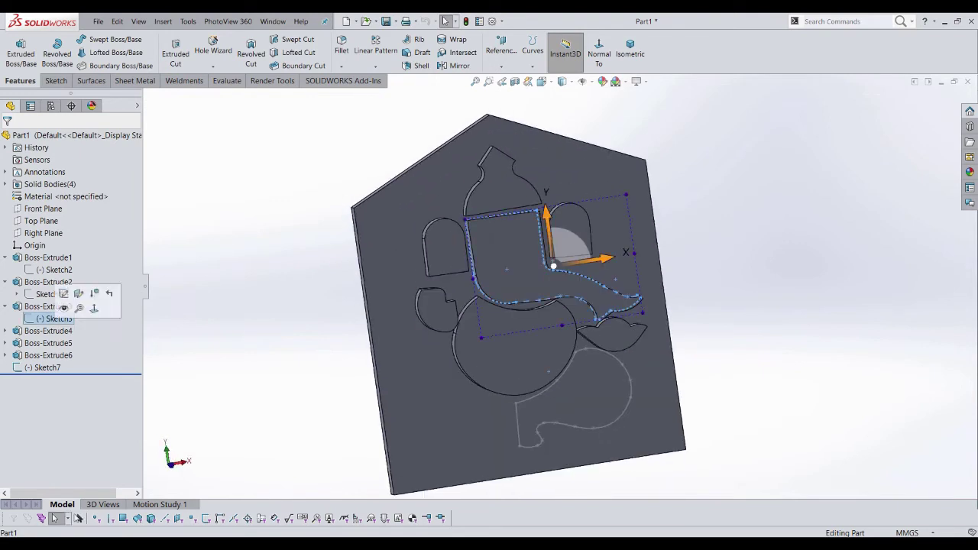
pyautogui.rightClick(57, 319)
pyautogui.click(61, 311)
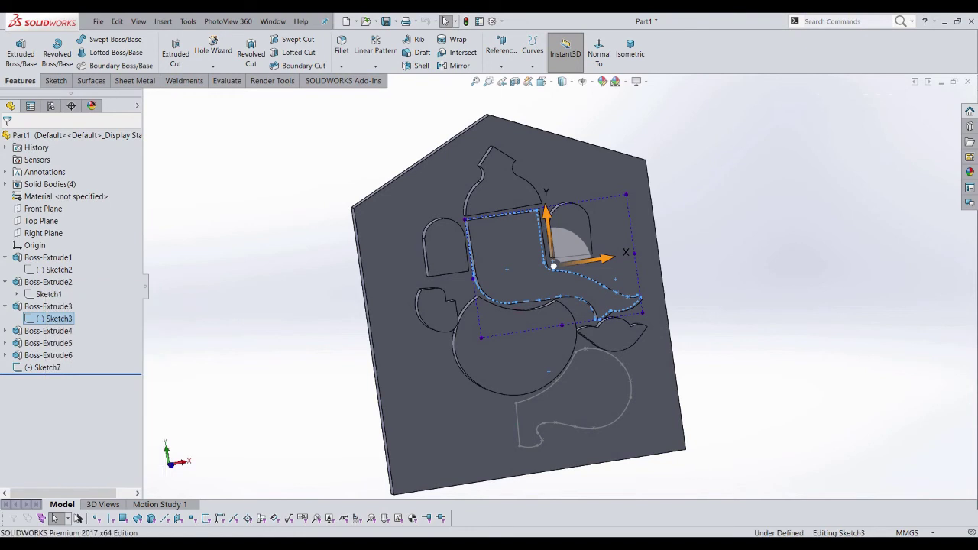
pyautogui.press('space')
pyautogui.hotkey('ctrl', '1')
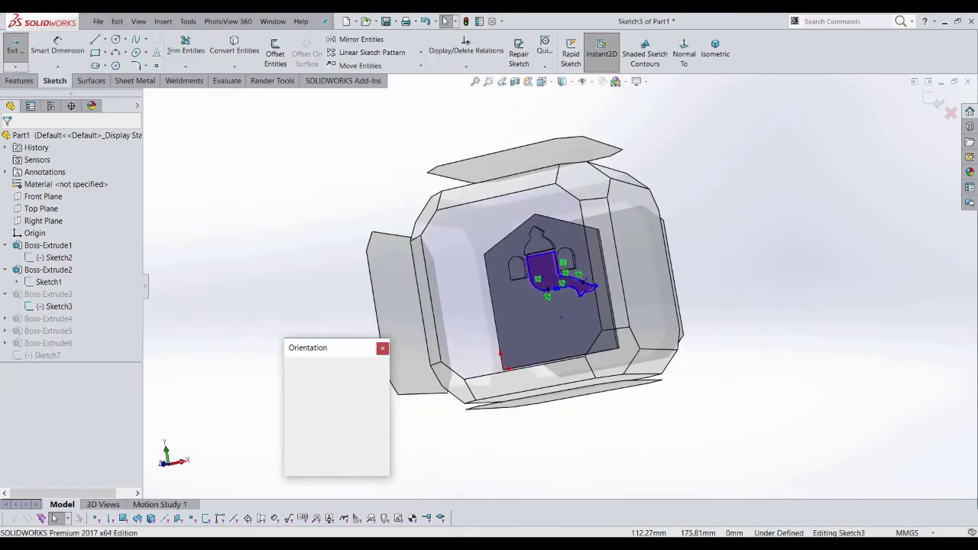
pyautogui.scroll(-6, 579, 191)
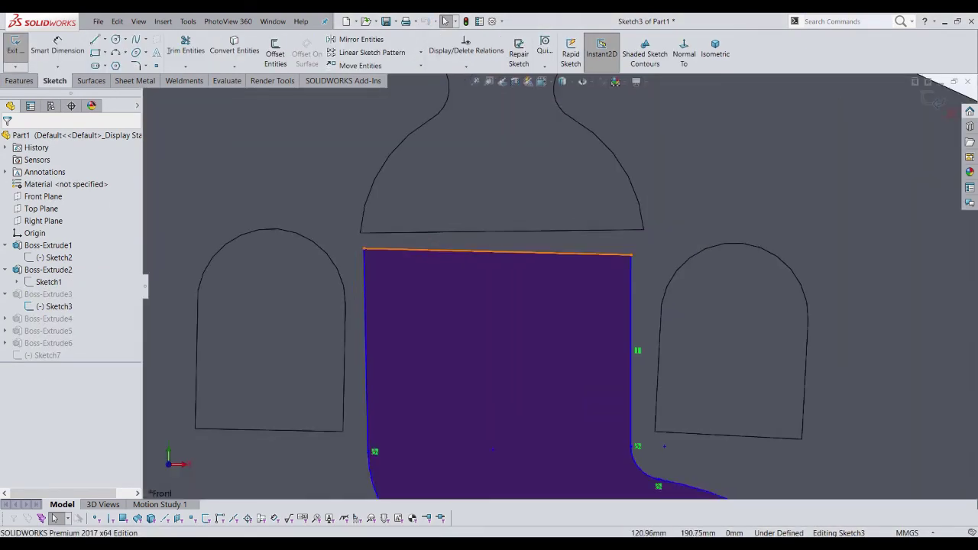
# Confirm the trunk's top edge has a Horizontal relation, then exit Sketch3 to rebuild
pyautogui.click(497, 252)
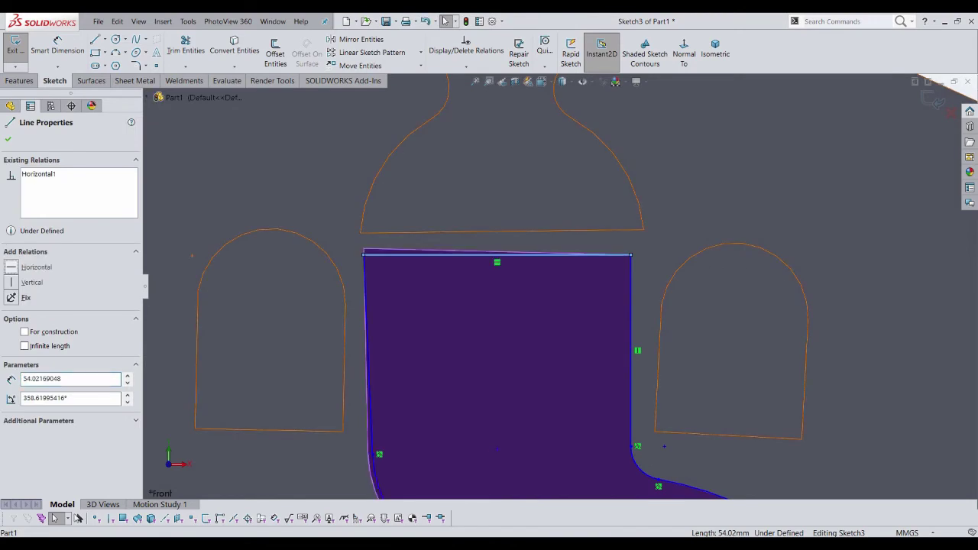
pyautogui.scroll(2, 559, 289)
pyautogui.press('Escape')
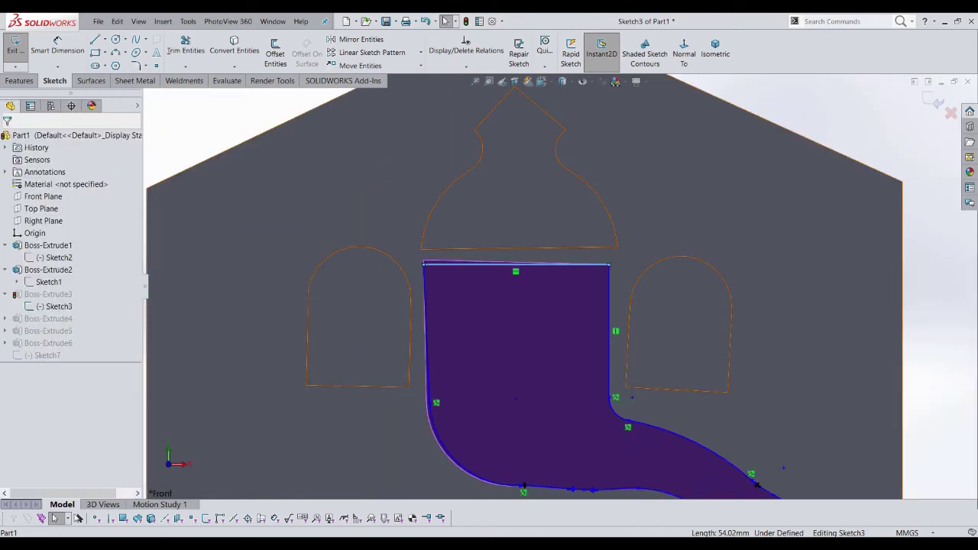
pyautogui.scroll(3, 560, 286)
pyautogui.hotkey('ctrl', 'b')
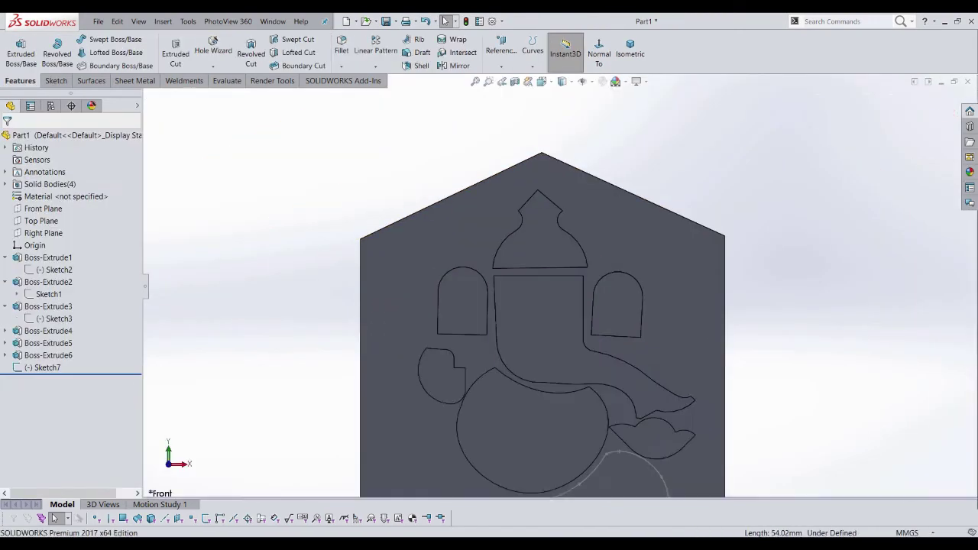
pyautogui.scroll(-1, 577, 271)
pyautogui.scroll(-2, 577, 271)
# Make the crown's bottom line horizontal in Sketch2, accept the SketchXpert fix, and rebuild
pyautogui.click(577, 270)
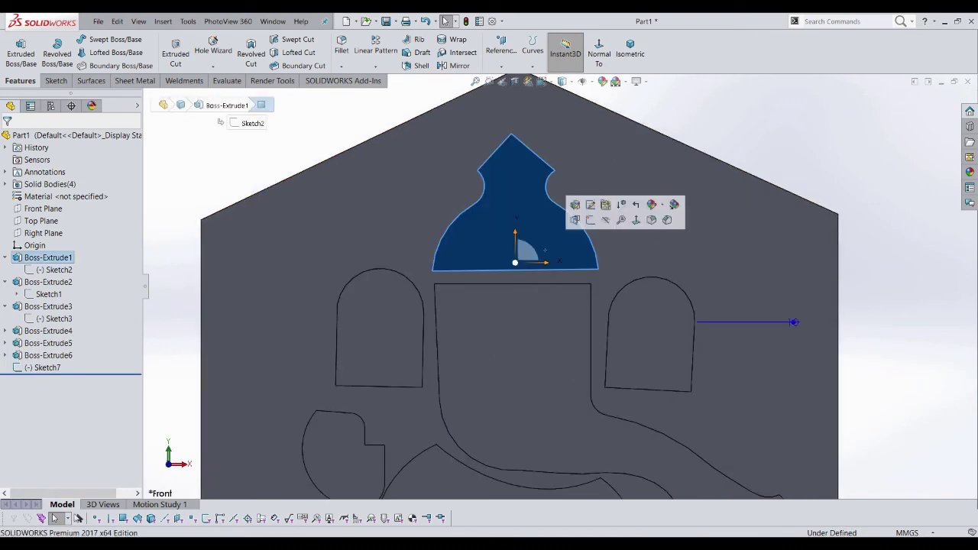
pyautogui.rightClick(57, 269)
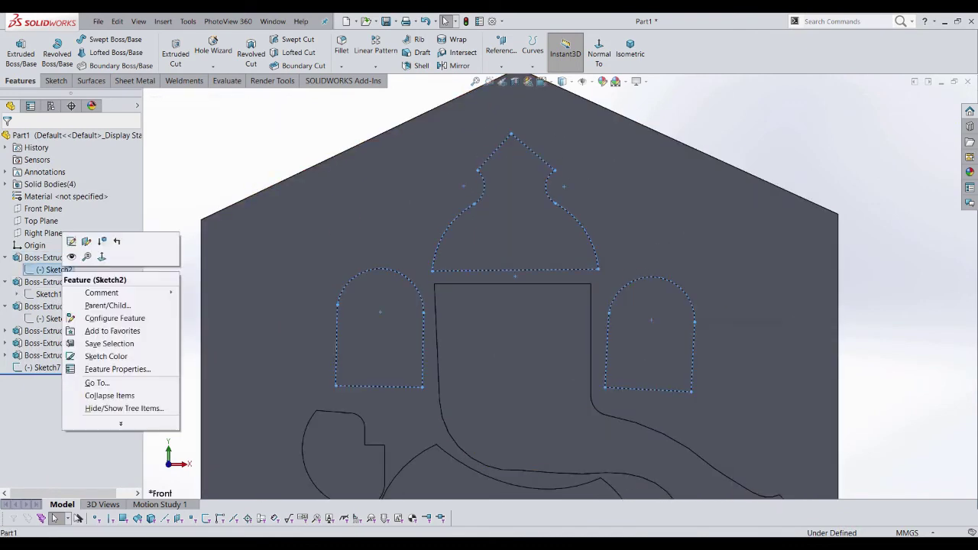
pyautogui.click(71, 240)
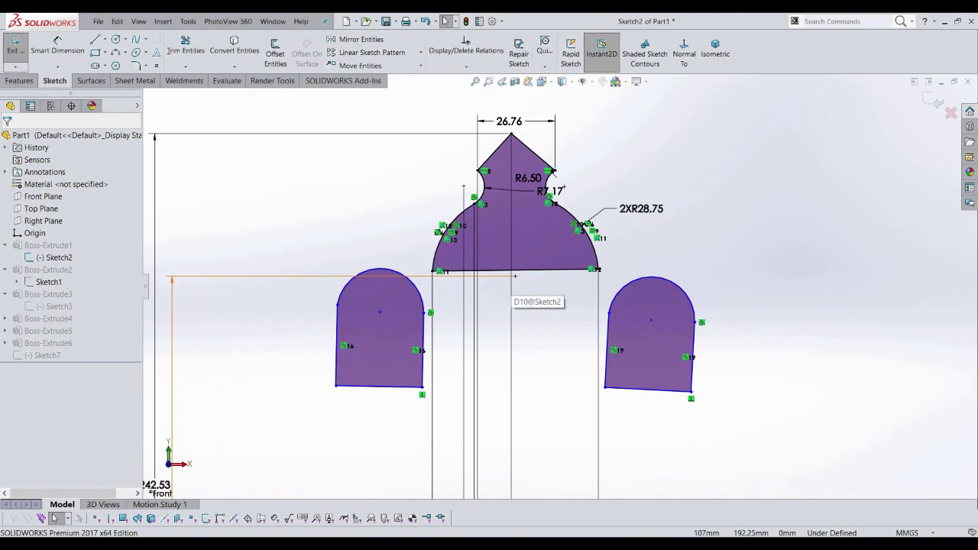
pyautogui.click(514, 272)
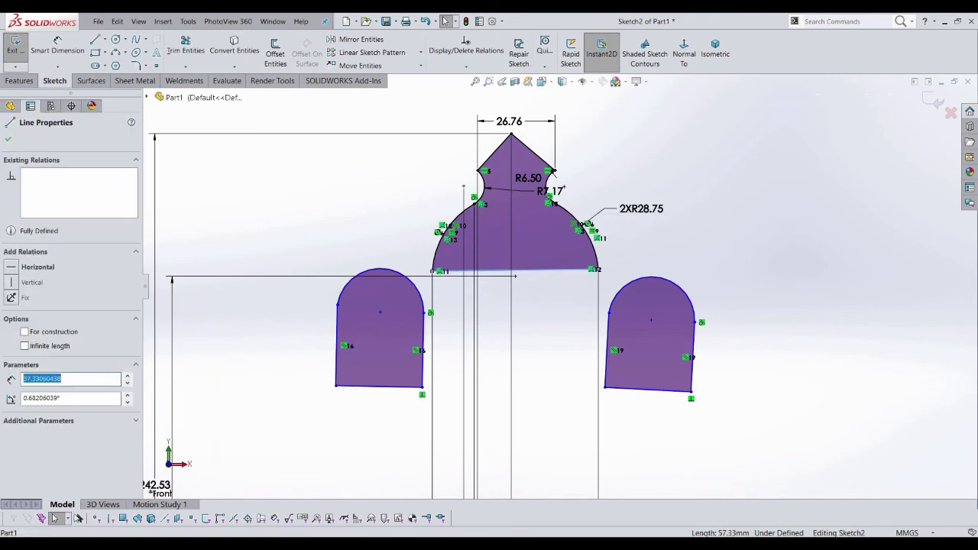
pyautogui.click(38, 267)
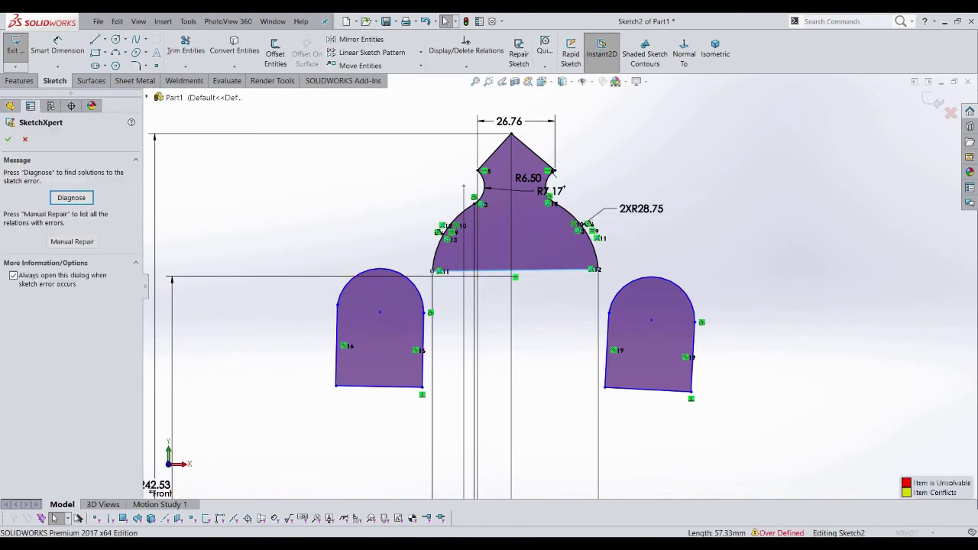
pyautogui.click(71, 197)
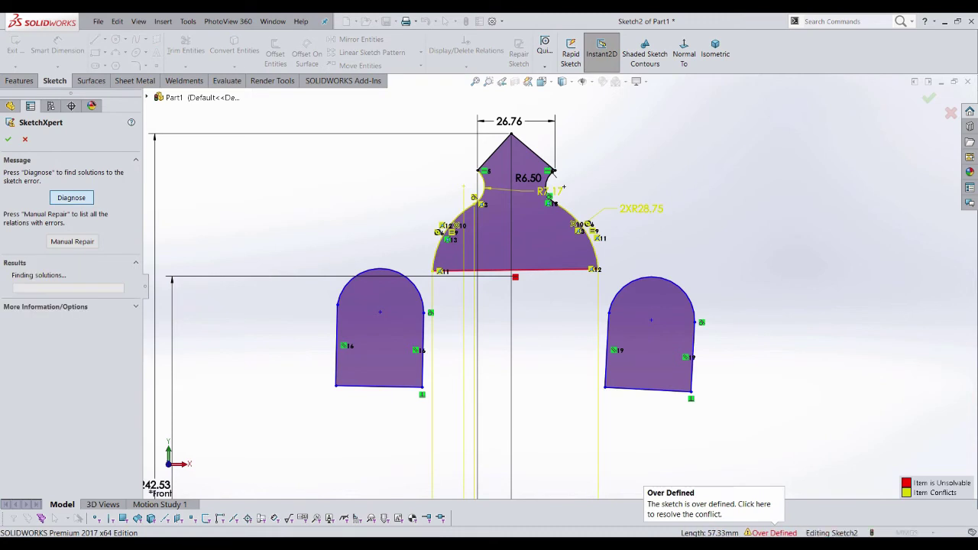
pyautogui.click(71, 337)
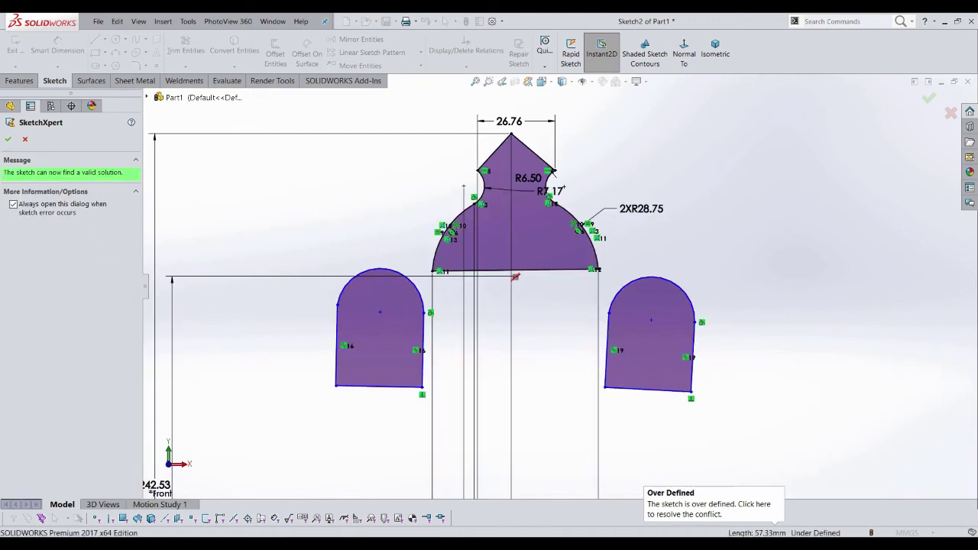
pyautogui.press('Return')
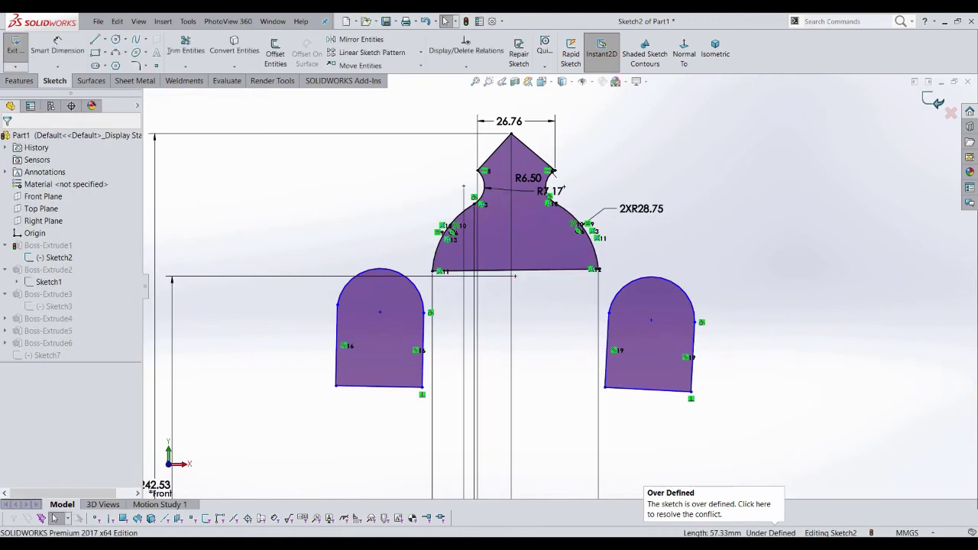
pyautogui.hotkey('ctrl', 'b')
pyautogui.scroll(-1, 611, 309)
pyautogui.scroll(-1, 611, 309)
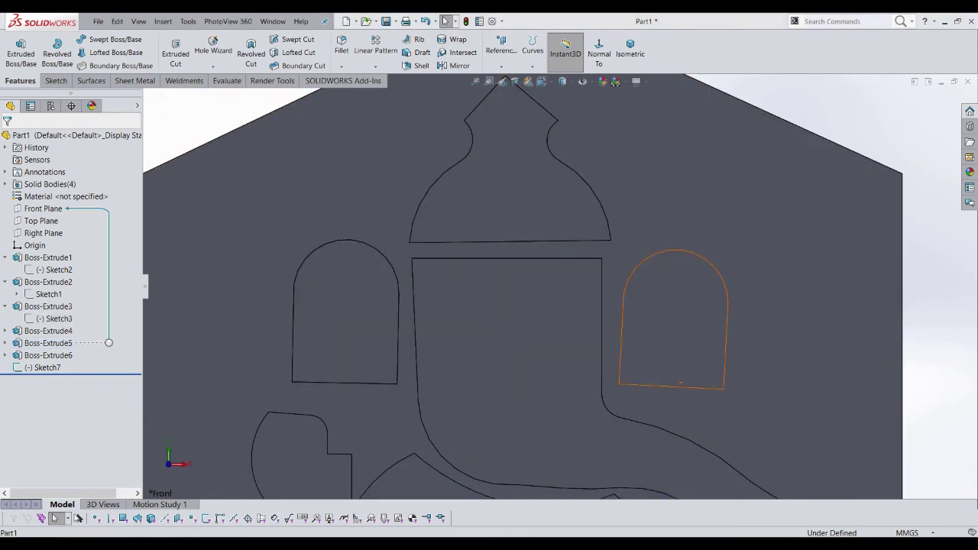
# In Sketch2, make the arches' inner edges Line6 and Line12 parallel, then rebuild
pyautogui.click(680, 383)
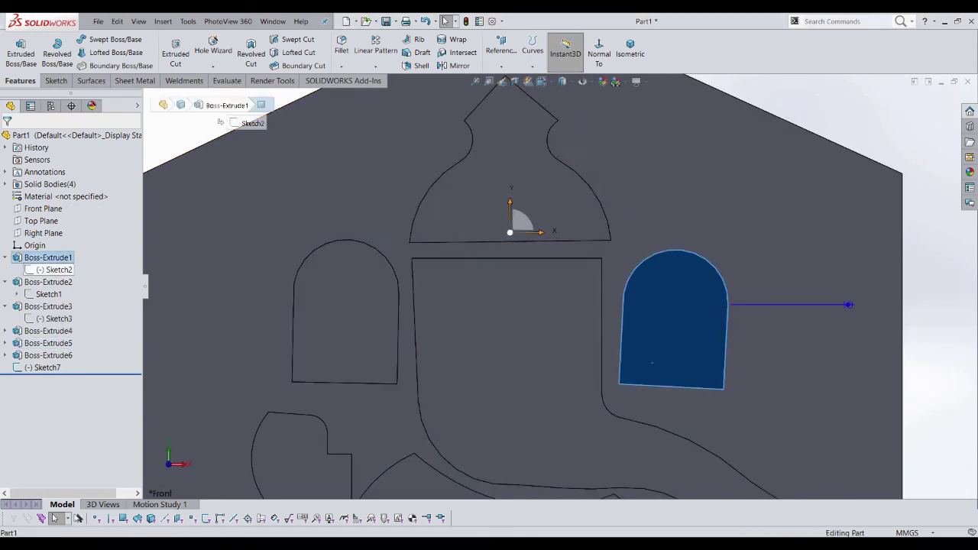
pyautogui.click(55, 270)
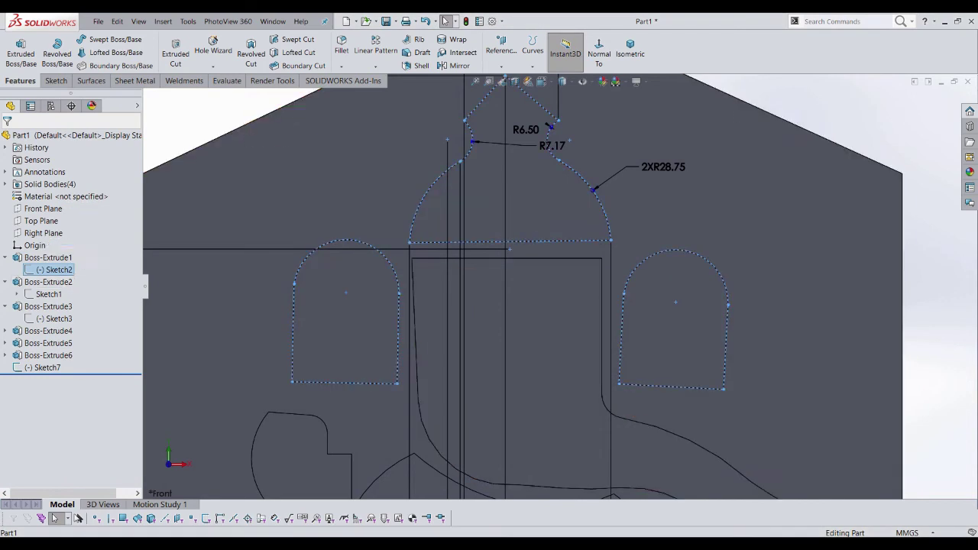
pyautogui.rightClick(55, 270)
pyautogui.click(51, 240)
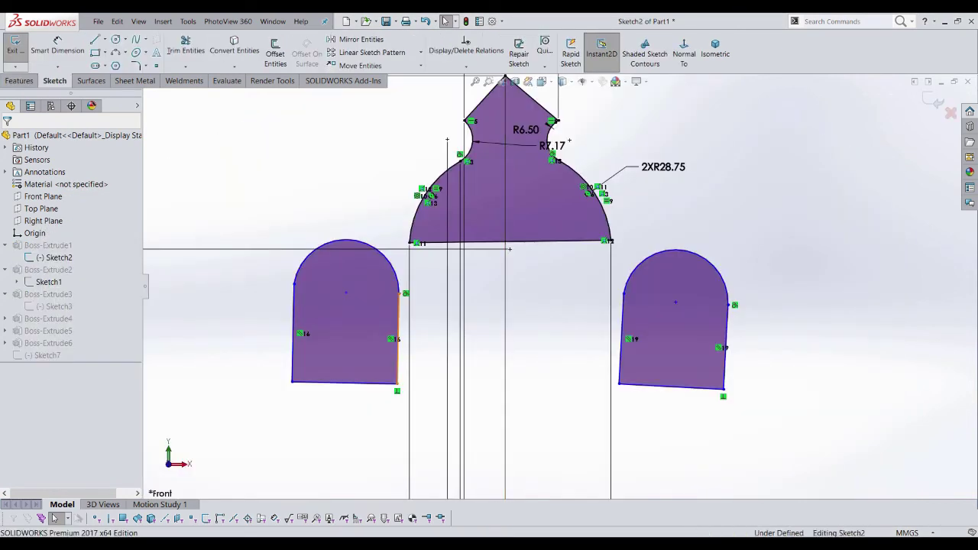
pyautogui.click(397, 336)
pyautogui.keyDown('ctrl'); pyautogui.click(621, 338); pyautogui.keyUp('ctrl')
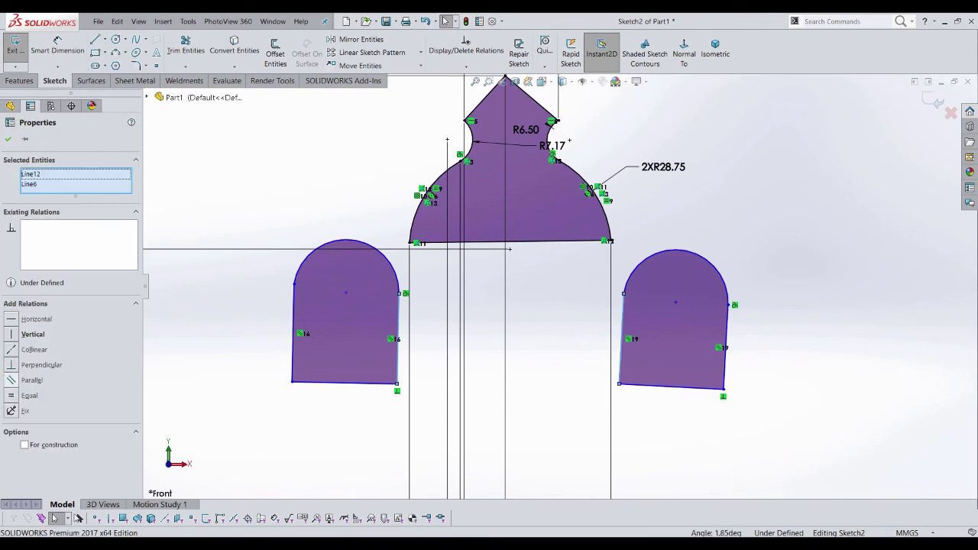
pyautogui.click(31, 380)
pyautogui.click(8, 138)
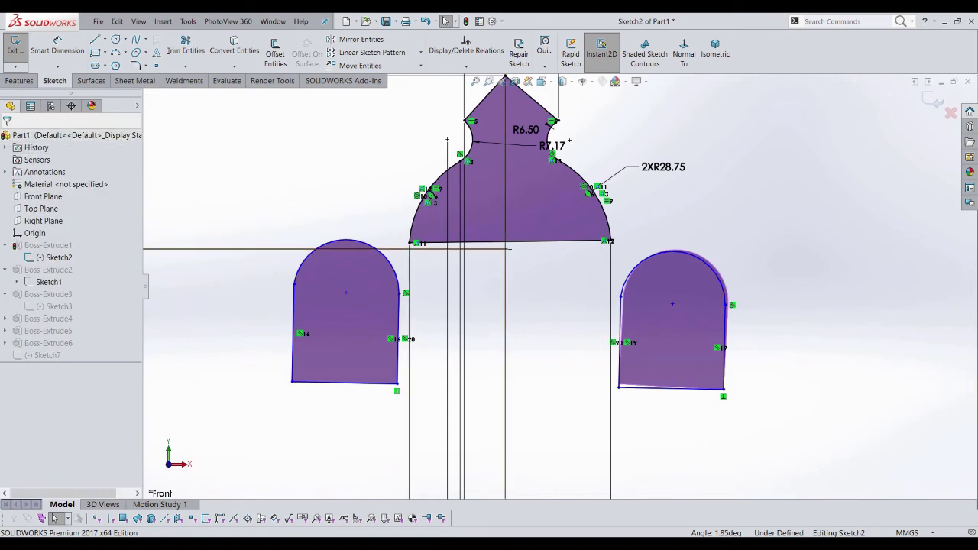
pyautogui.hotkey('ctrl', 'b')
pyautogui.scroll(3, 534, 322)
pyautogui.scroll(-5, 535, 323)
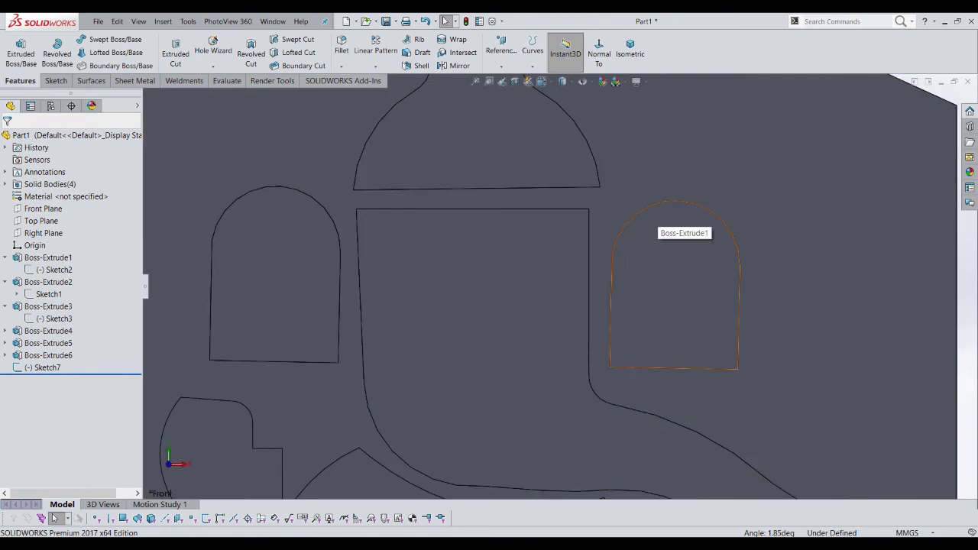
# Show the Sketch1 wood-carving photo behind the plaque and zoom toward the lower piece
pyautogui.click(478, 247)
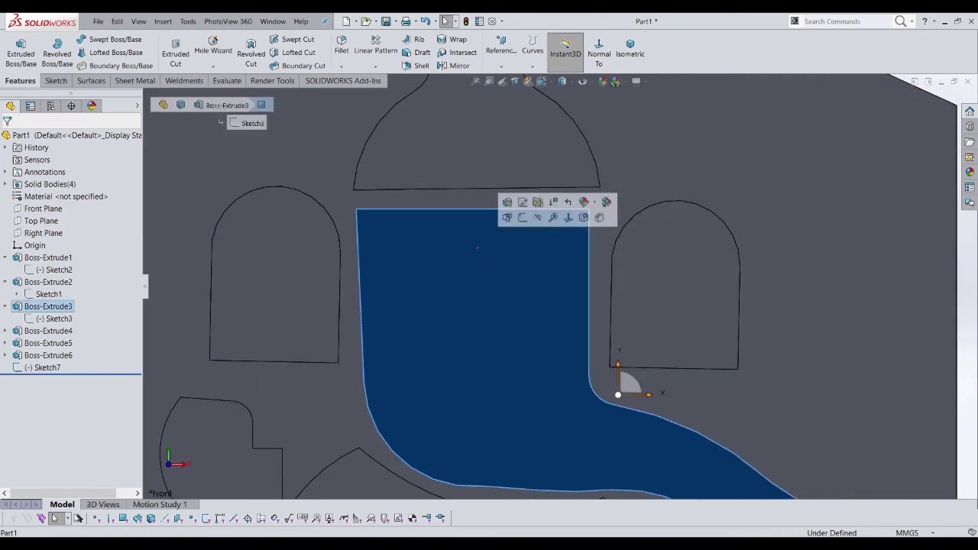
pyautogui.click(452, 141)
pyautogui.scroll(2, 452, 141)
pyautogui.scroll(3, 504, 229)
pyautogui.scroll(3, 535, 275)
pyautogui.scroll(2, 553, 302)
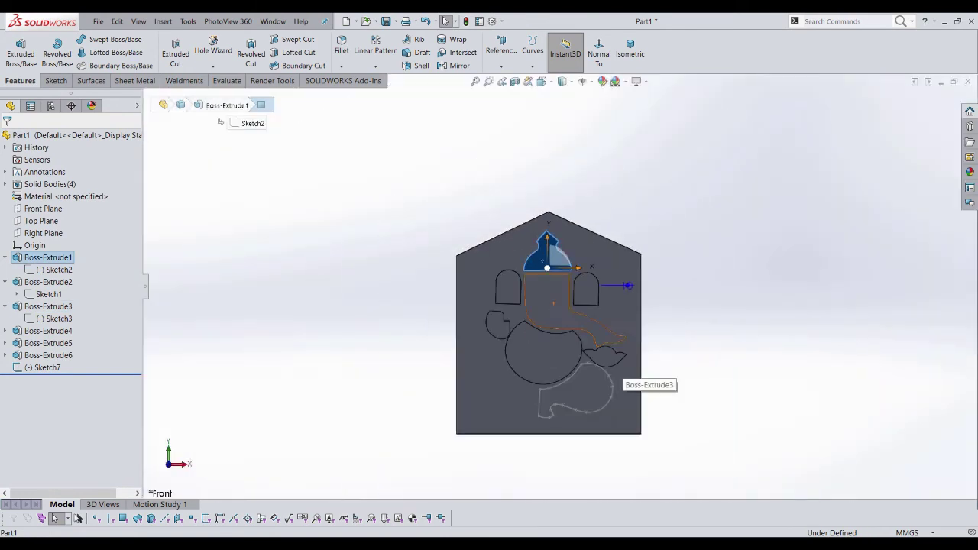
pyautogui.rightClick(46, 294)
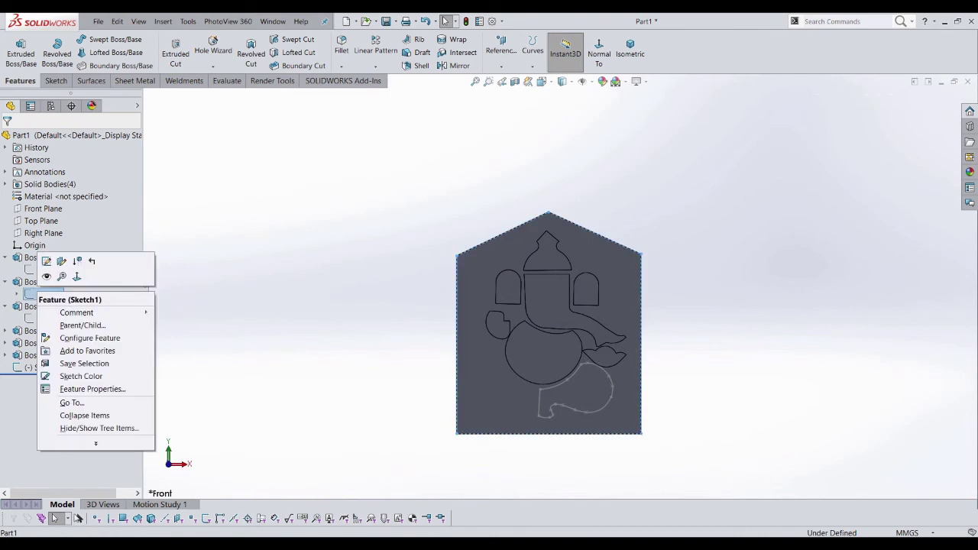
pyautogui.click(46, 276)
pyautogui.scroll(-1, 596, 393)
pyautogui.scroll(-2, 596, 394)
pyautogui.scroll(-2, 596, 394)
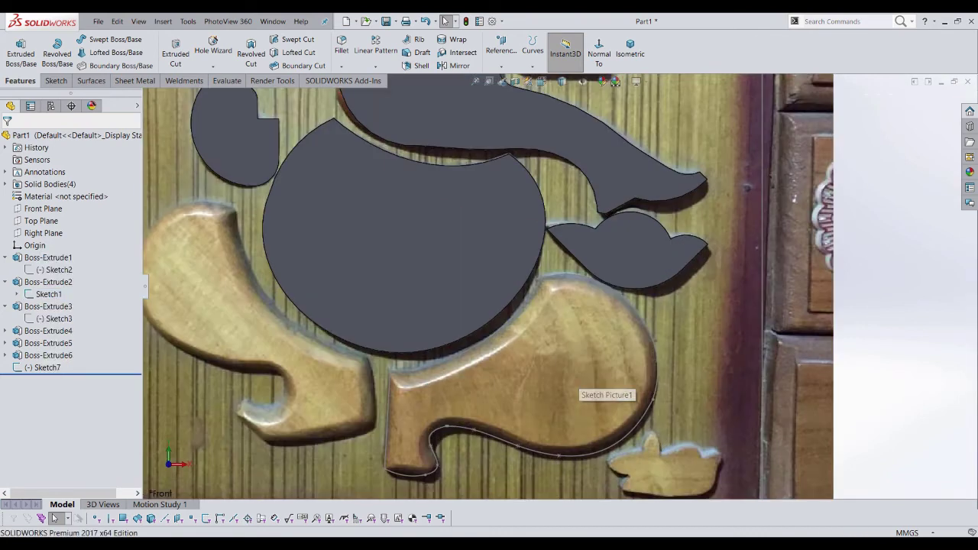
pyautogui.scroll(-3, 599, 401)
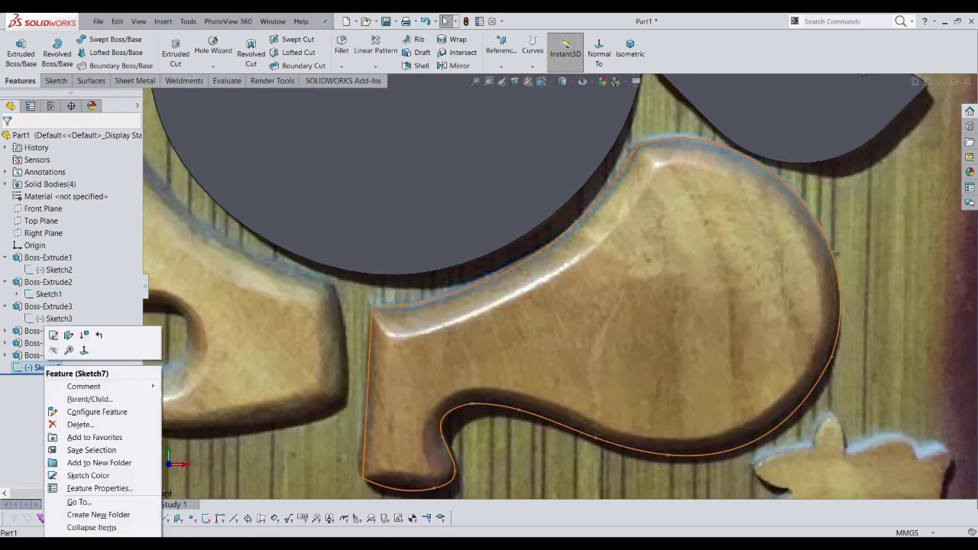
# Edit Sketch7 and zoom into its curve junction over the photo
pyautogui.rightClick(46, 368)
pyautogui.click(54, 335)
pyautogui.scroll(-2, 450, 345)
pyautogui.scroll(-1, 450, 345)
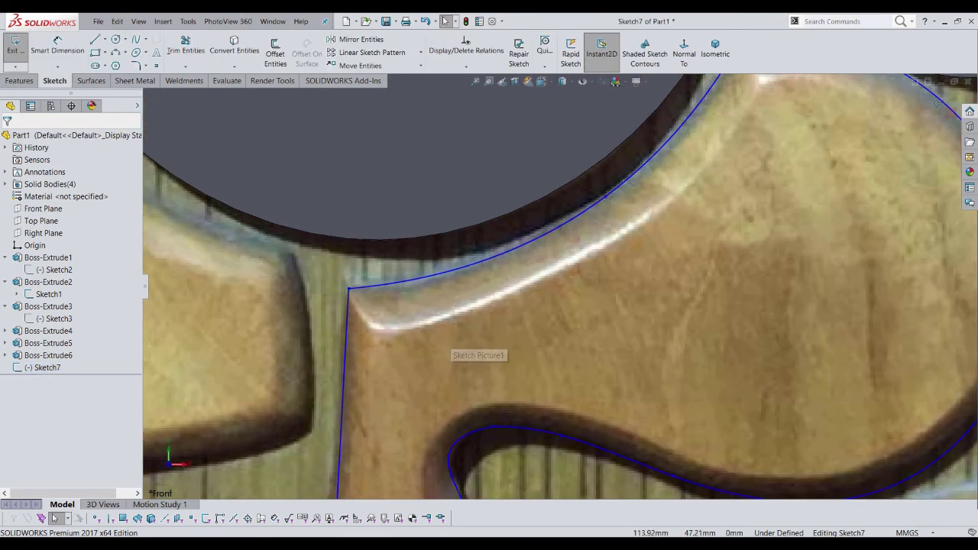
pyautogui.scroll(-3, 497, 401)
pyautogui.scroll(-2, 504, 405)
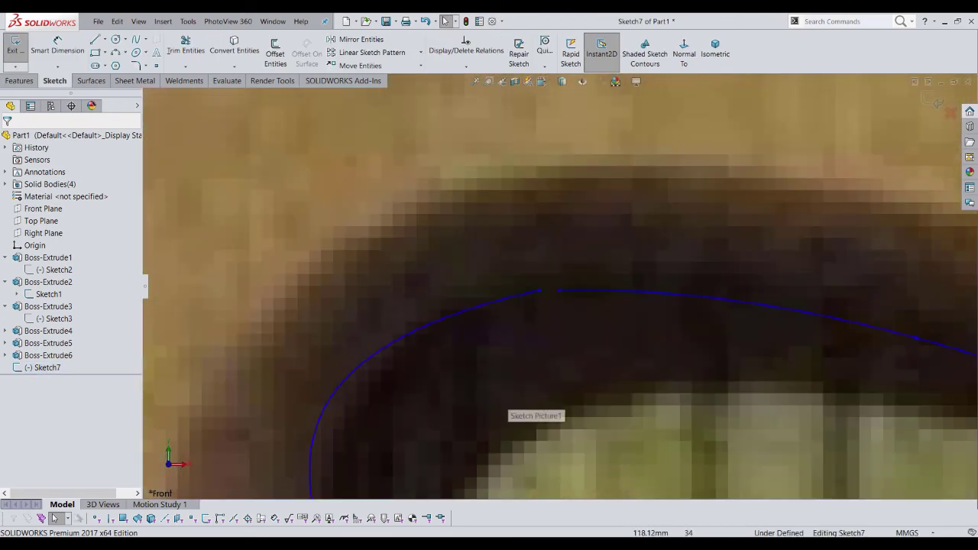
# Activate Trim Entities on the Sketch7 curves, restart it with T, then exit trimming
pyautogui.click(186, 66)
pyautogui.click(191, 86)
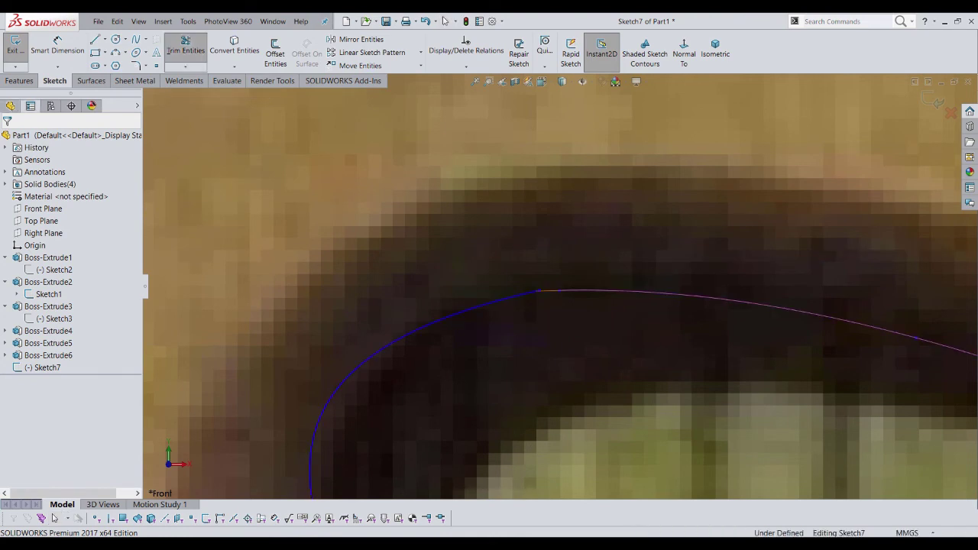
pyautogui.scroll(-2, 535, 283)
pyautogui.scroll(-3, 534, 283)
pyautogui.press('Escape')
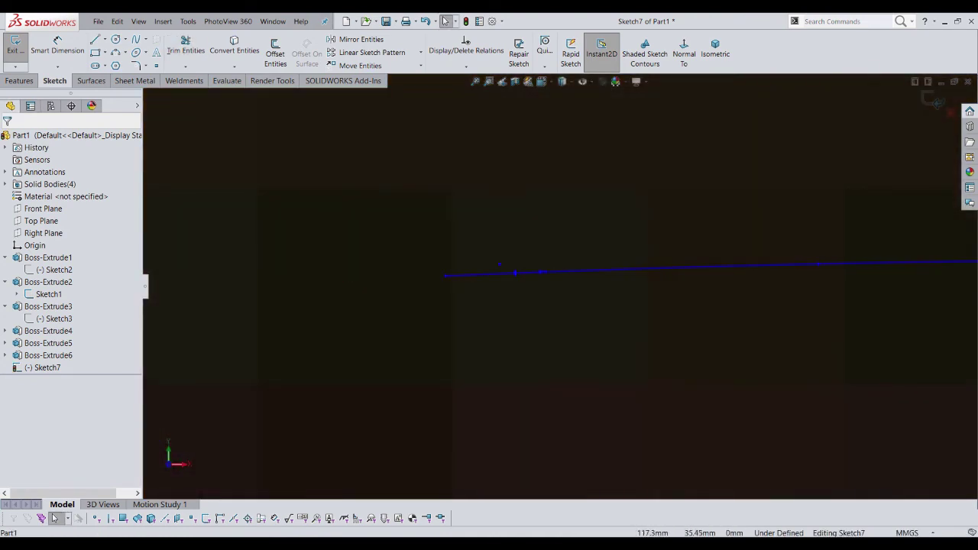
pyautogui.press('t')
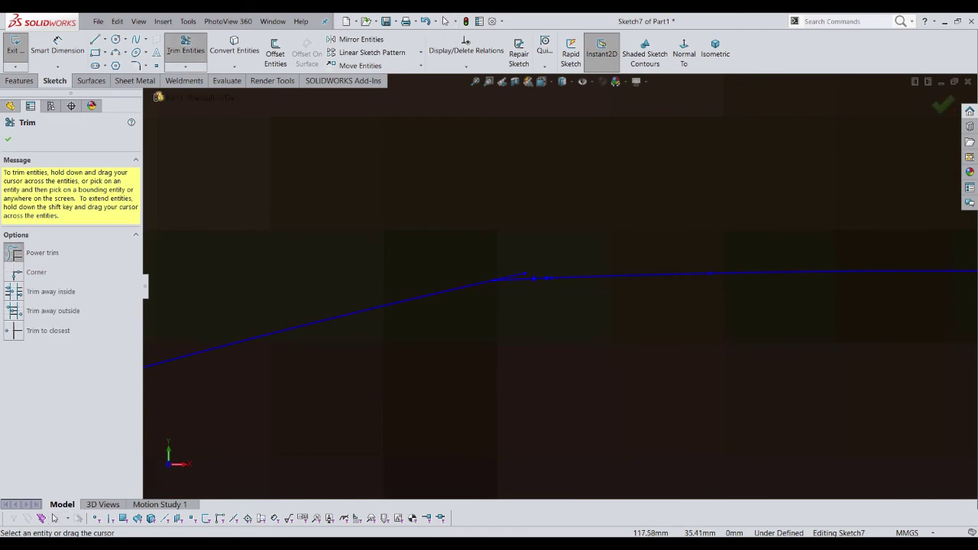
pyautogui.scroll(2, 535, 279)
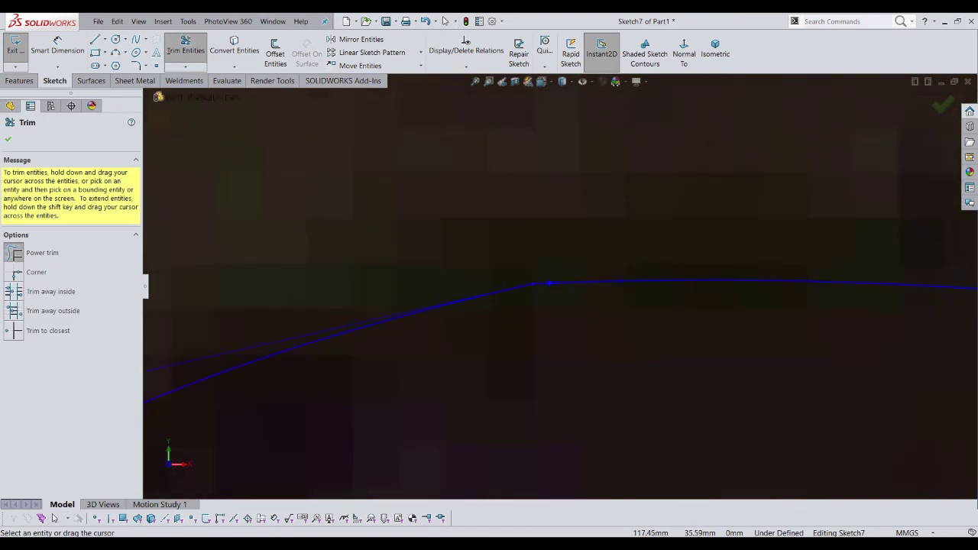
pyautogui.scroll(3, 530, 357)
pyautogui.scroll(3, 531, 358)
pyautogui.scroll(3, 530, 357)
pyautogui.scroll(2, 531, 358)
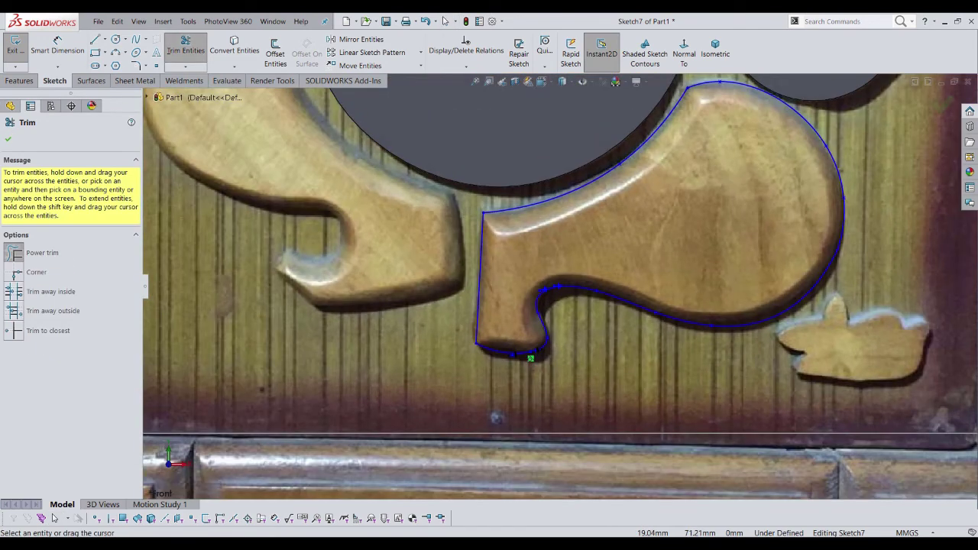
pyautogui.press('Escape')
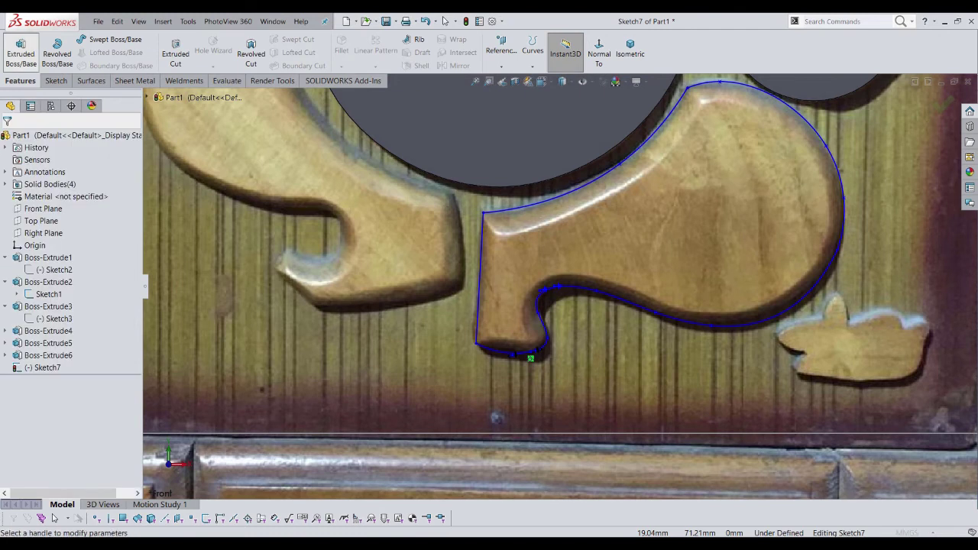
# Extrude the Sketch7 foot outline with default settings as Boss-Extrude7
pyautogui.click(21, 52)
pyautogui.click(7, 139)
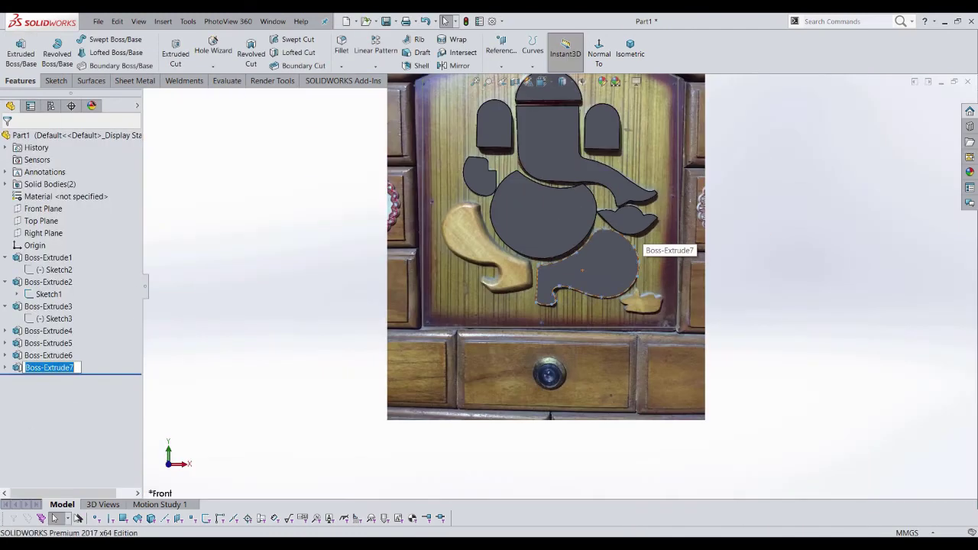
pyautogui.scroll(2, 558, 275)
pyautogui.scroll(-3, 542, 252)
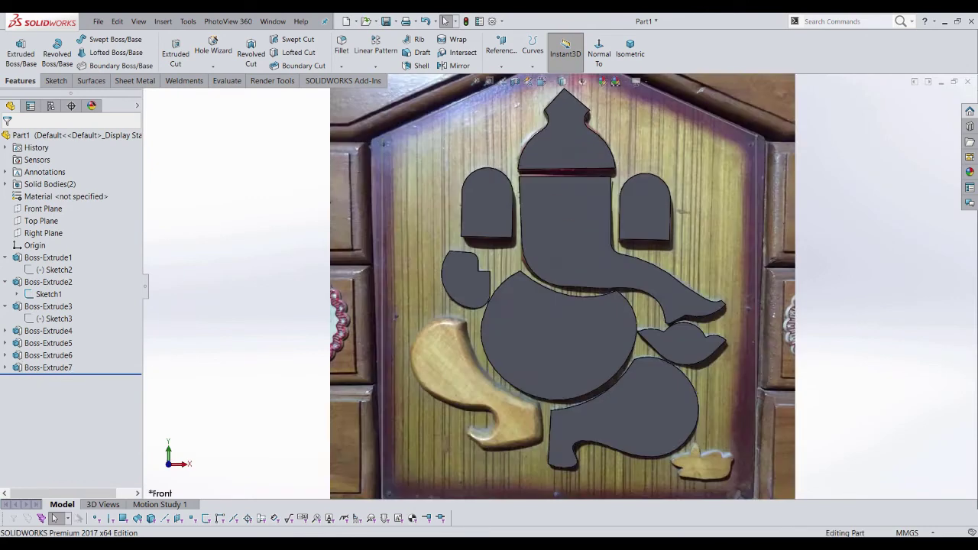
pyautogui.scroll(2, 561, 191)
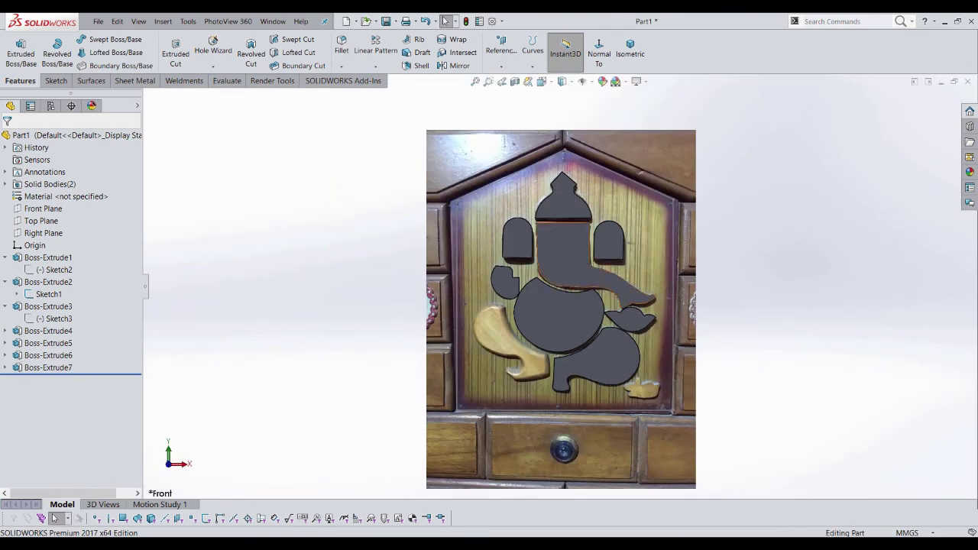
pyautogui.scroll(-3, 516, 366)
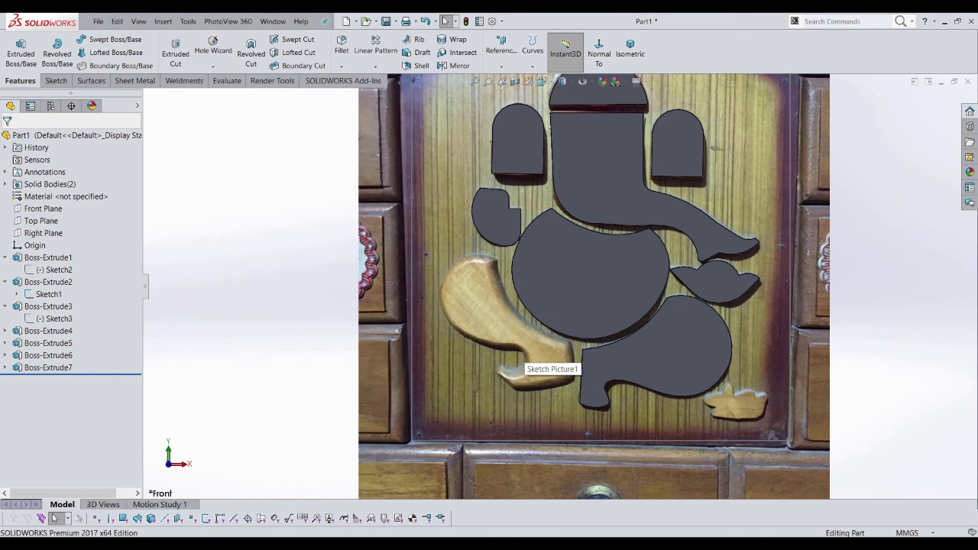
pyautogui.scroll(3, 562, 285)
# Start a new sketch on the Front Plane
pyautogui.click(43, 208)
pyautogui.rightClick(47, 208)
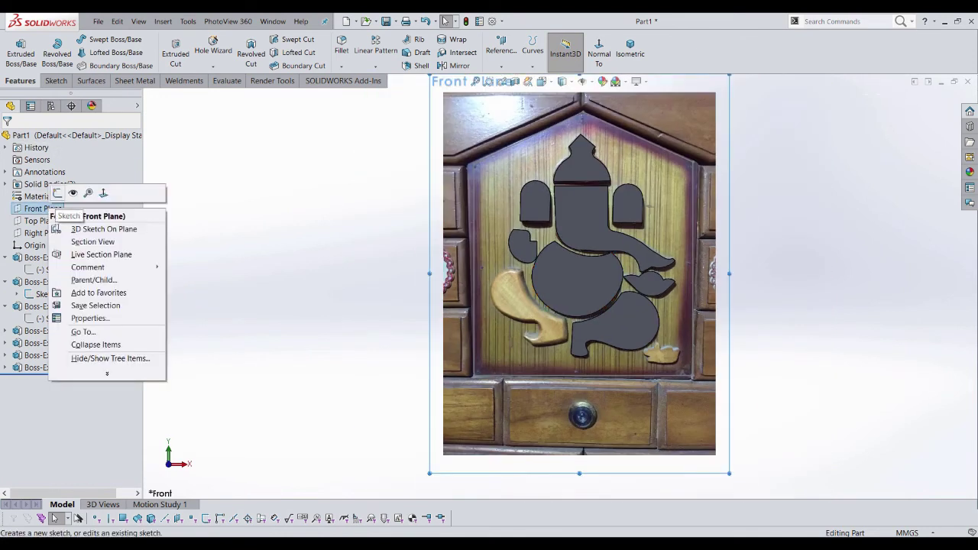
pyautogui.click(57, 193)
pyautogui.scroll(-3, 527, 342)
pyautogui.scroll(-2, 527, 342)
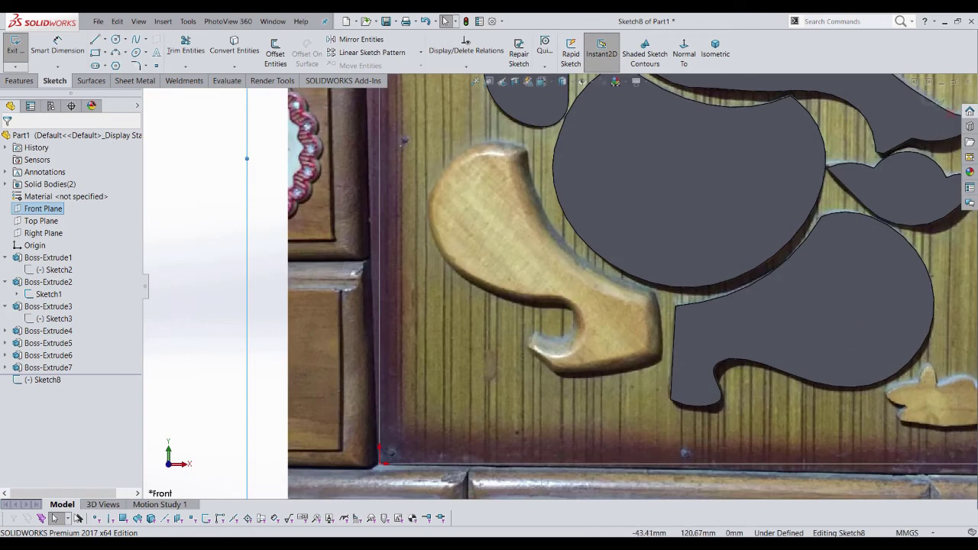
pyautogui.scroll(-2, 521, 135)
pyautogui.scroll(-2, 521, 136)
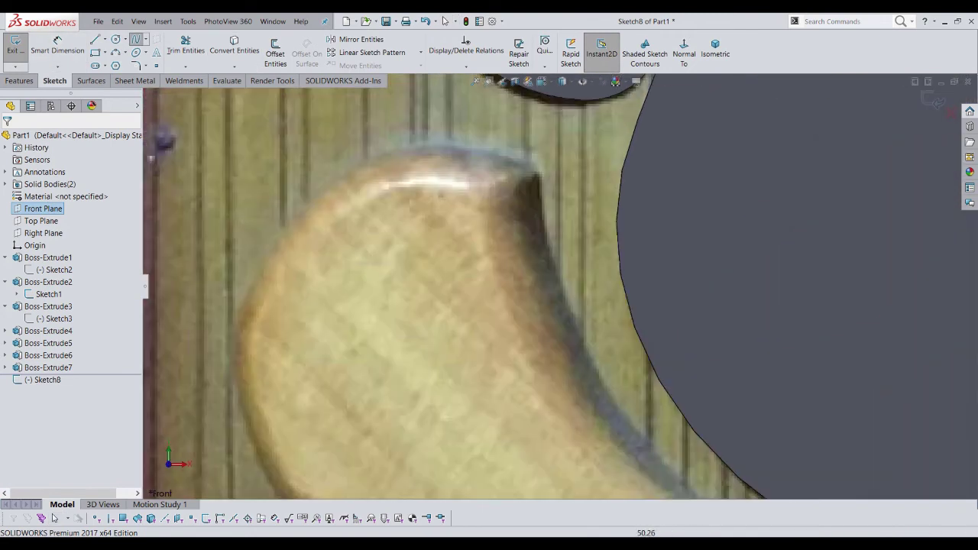
# Trace a spline along the wooden left leg piece's upper edge
pyautogui.click(538, 174)
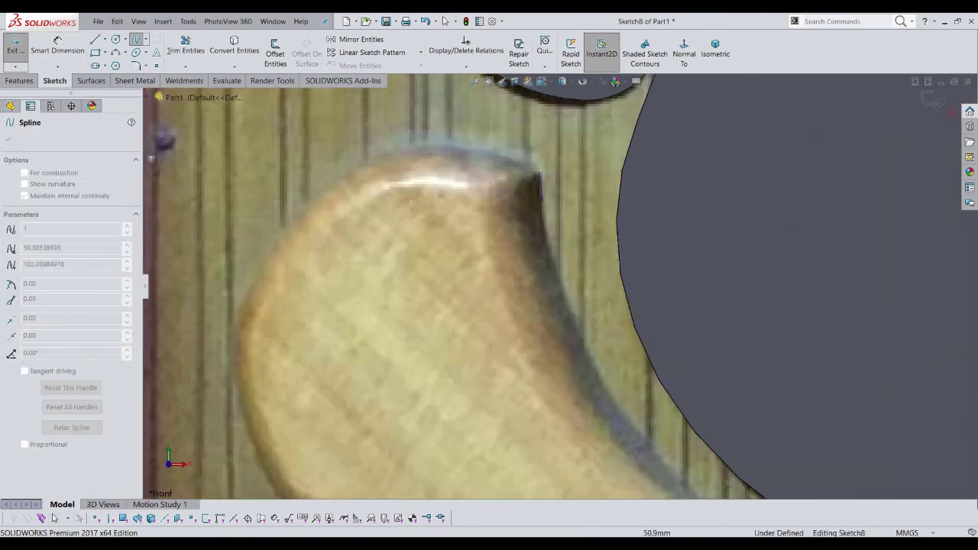
pyautogui.scroll(1, 573, 282)
pyautogui.click(571, 309)
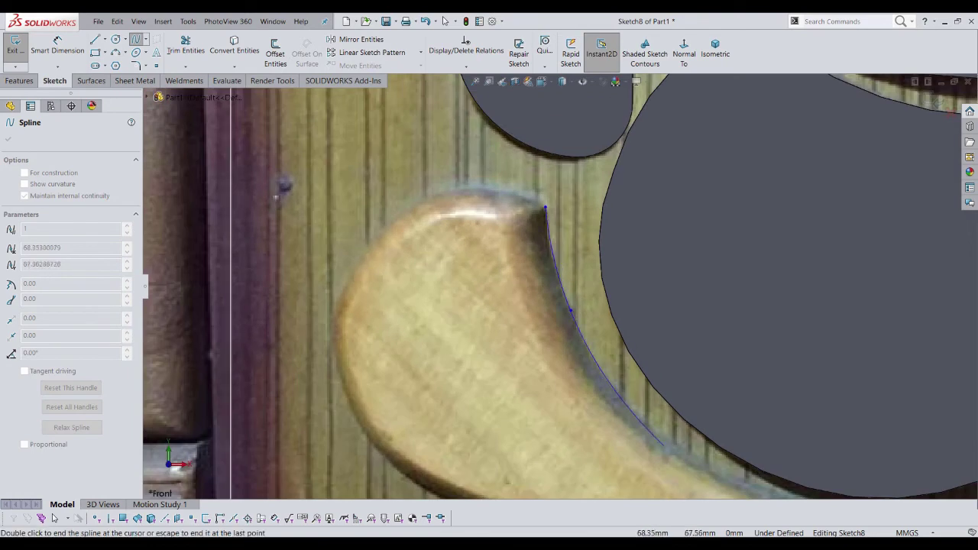
pyautogui.scroll(1, 661, 441)
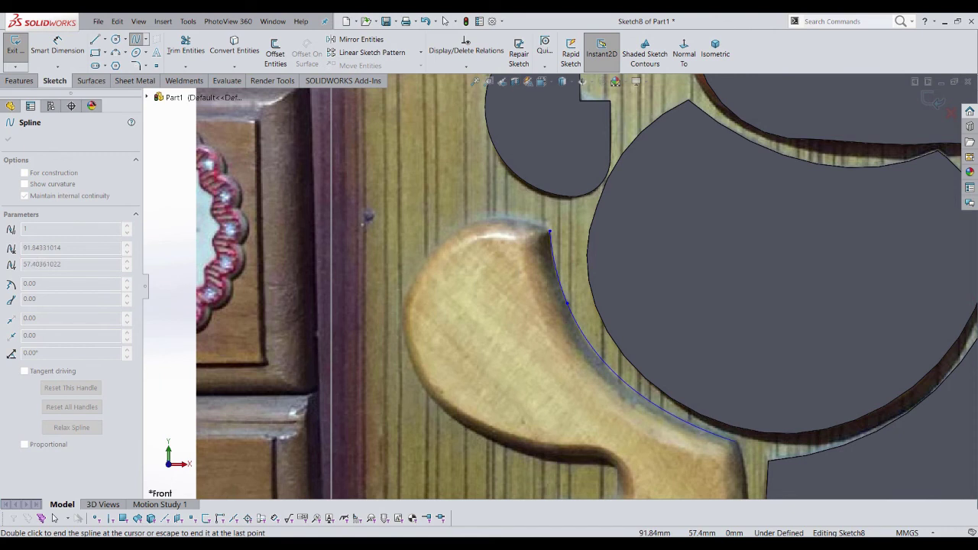
pyautogui.scroll(1, 738, 442)
pyautogui.scroll(1, 737, 442)
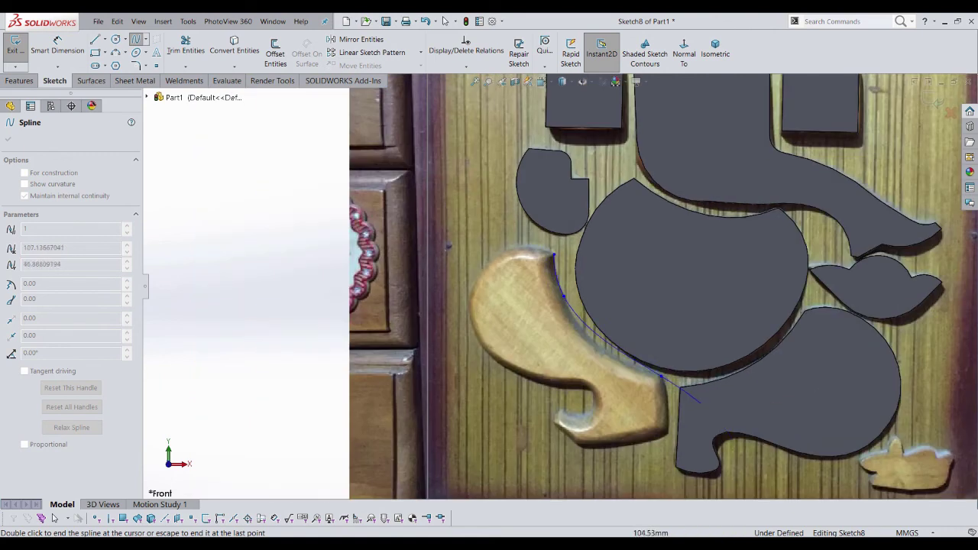
pyautogui.scroll(-2, 677, 400)
pyautogui.press('Escape')
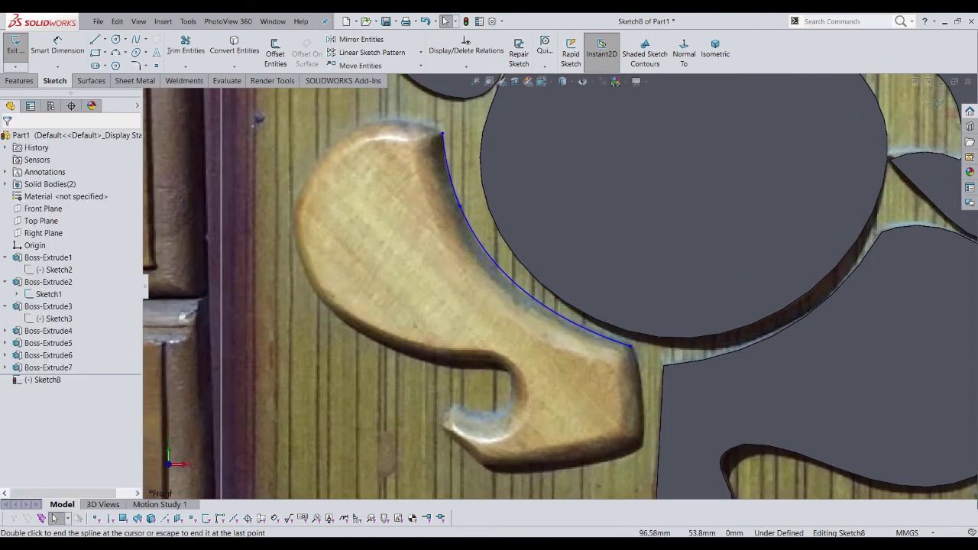
pyautogui.scroll(-2, 648, 371)
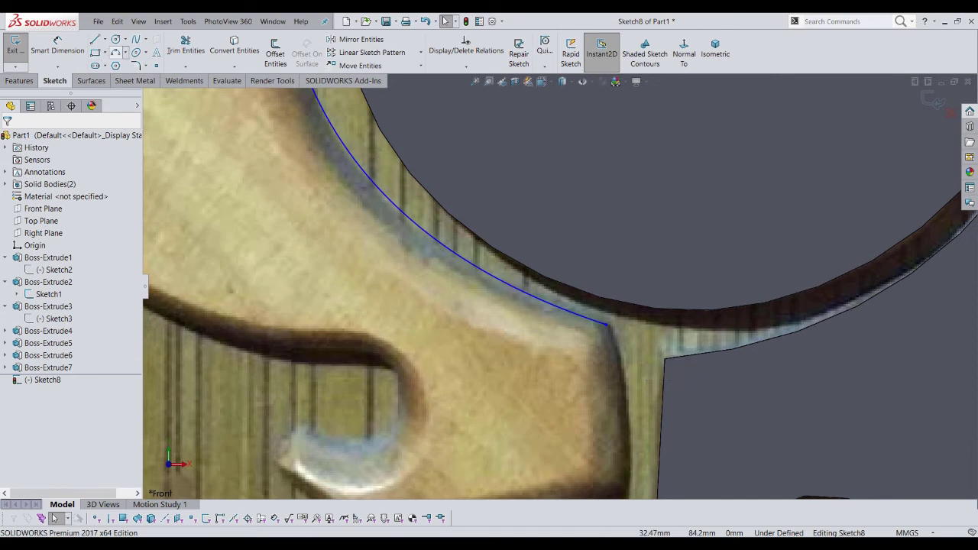
# Draw a 3 Point Arc from the spline's end down the piece's right end
pyautogui.click(116, 52)
pyautogui.scroll(2, 623, 337)
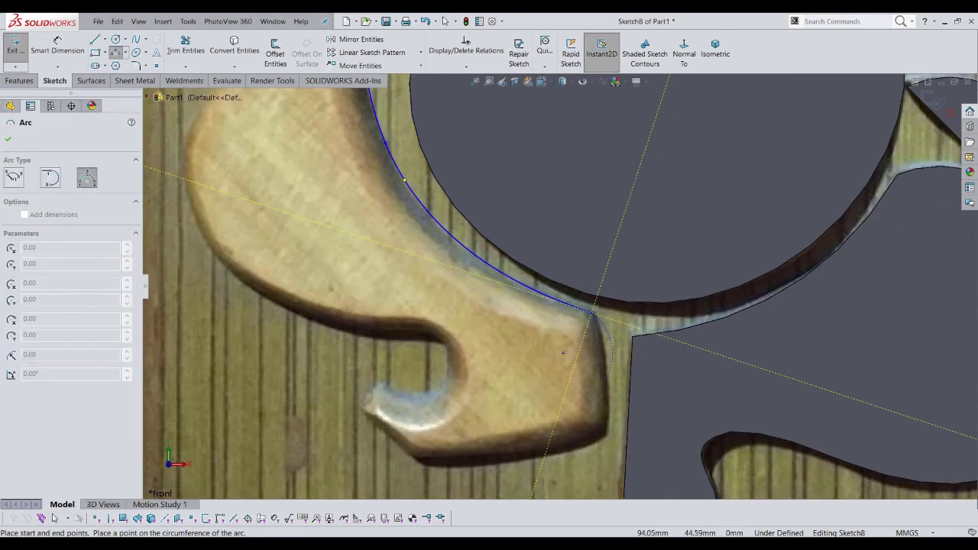
pyautogui.click(592, 313)
pyautogui.click(609, 428)
pyautogui.press('Escape')
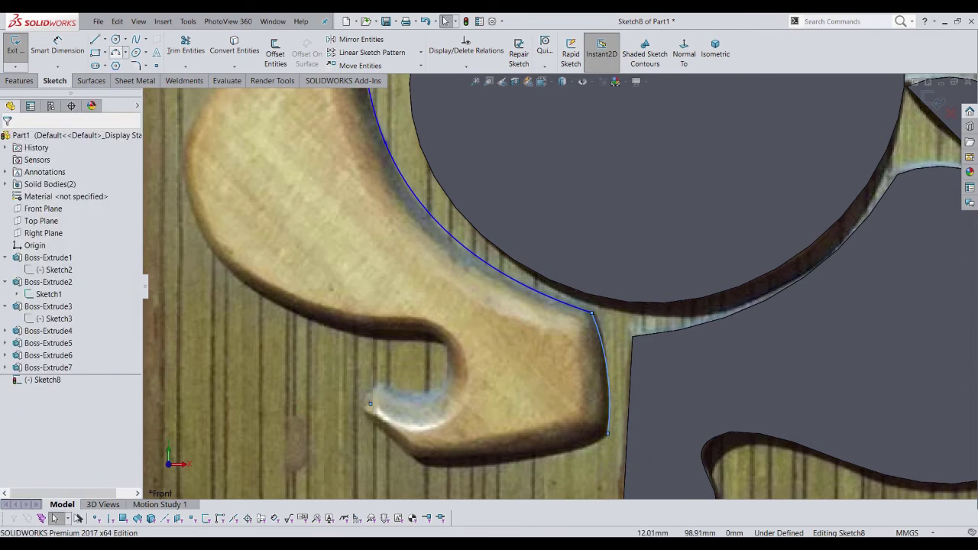
# Draw a 3 Point Arc fitted along the piece's bottom edge
pyautogui.press('s')
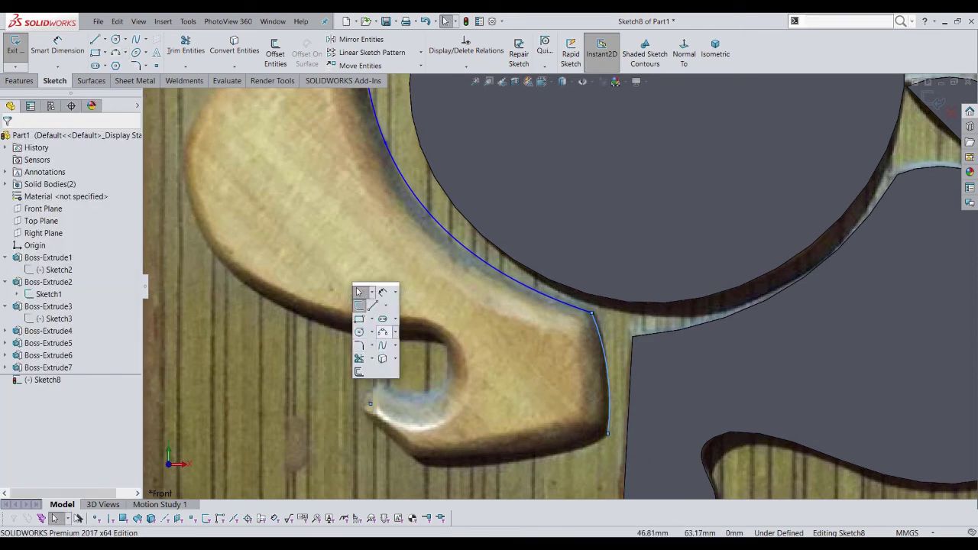
pyautogui.click(382, 319)
pyautogui.press('s')
pyautogui.click(425, 389)
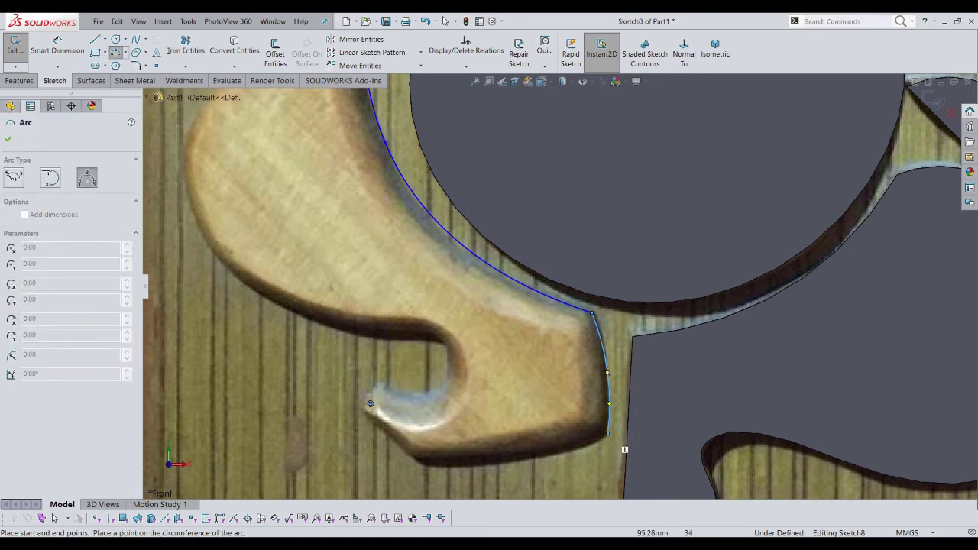
pyautogui.click(506, 367)
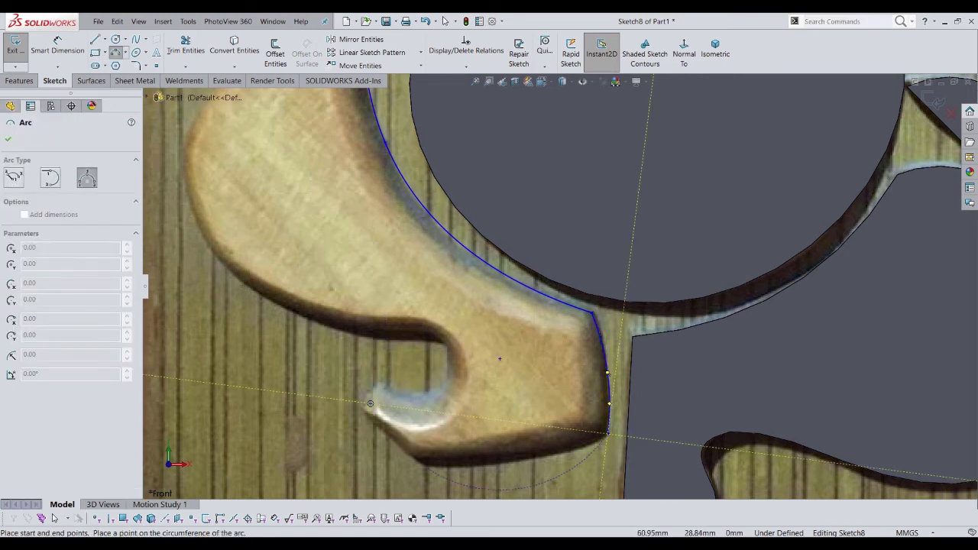
pyautogui.click(608, 434)
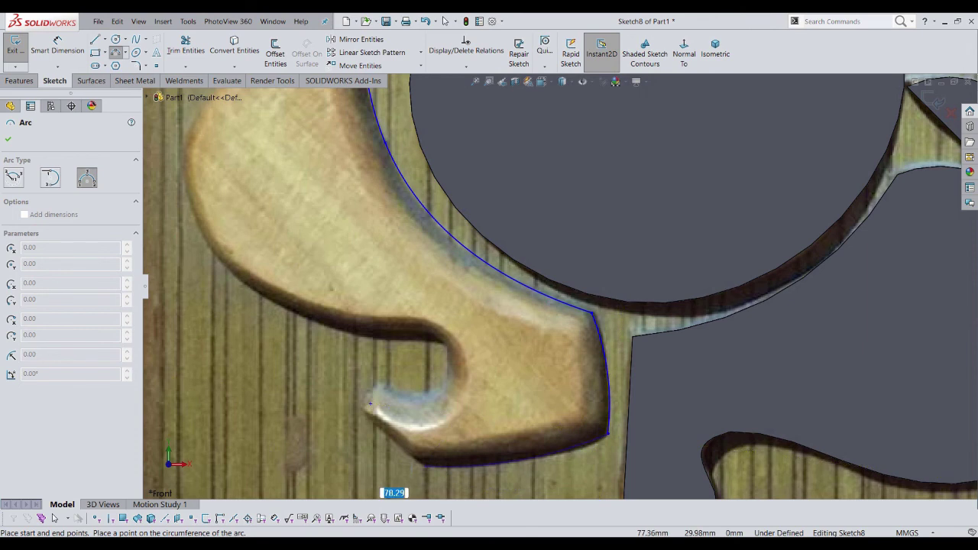
pyautogui.click(370, 402)
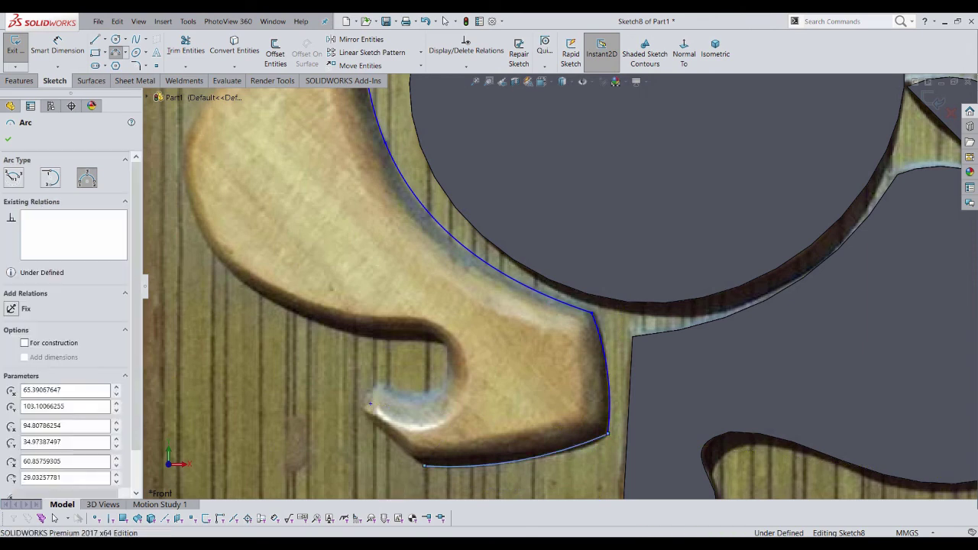
# Draw straight lines from the bottom arc's end to the left tip and up to the hook's tip
pyautogui.press('Escape')
pyautogui.scroll(-3, 288, 333)
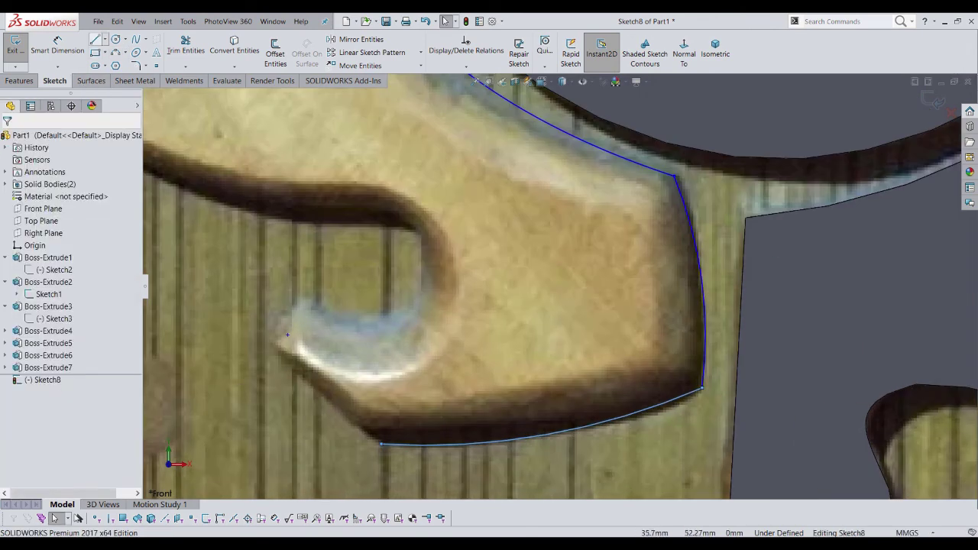
pyautogui.press('l')
pyautogui.click(380, 443)
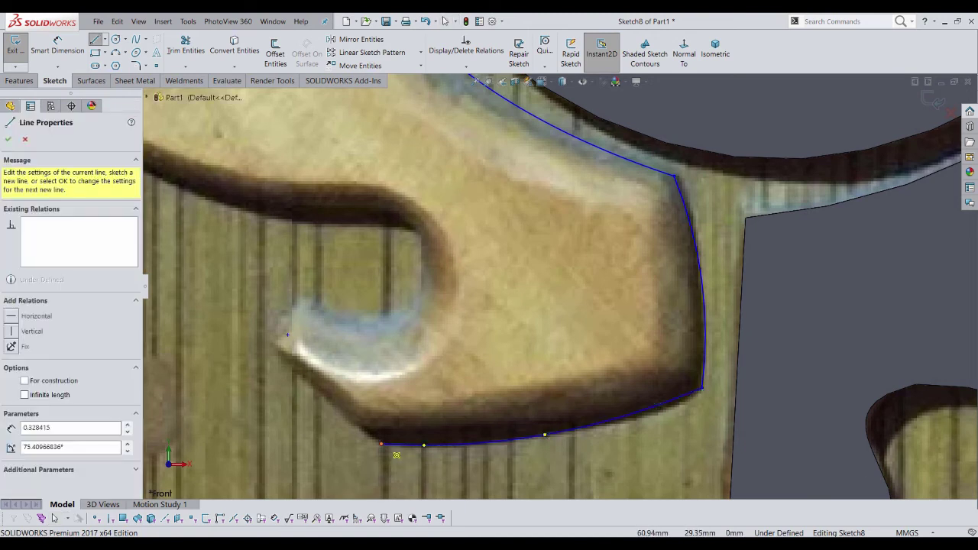
pyautogui.click(272, 345)
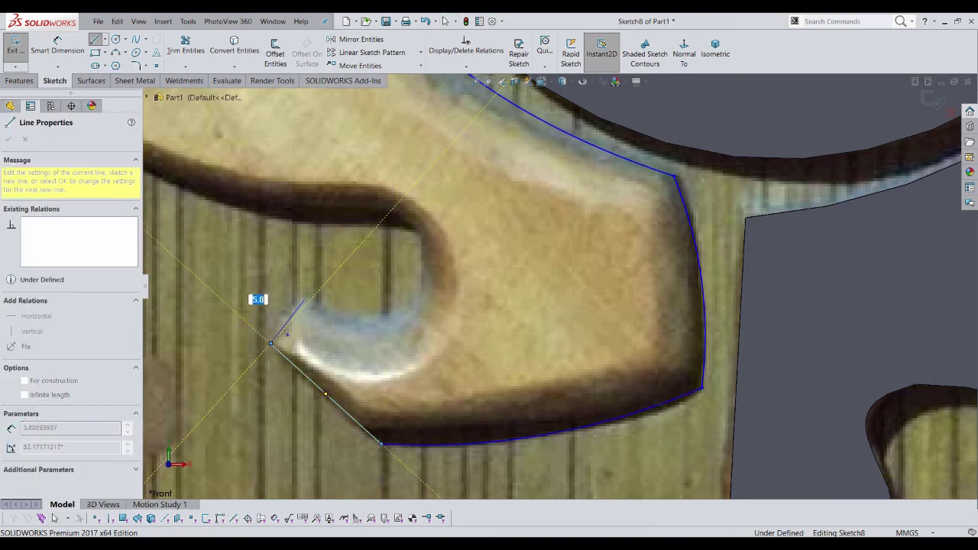
pyautogui.click(304, 301)
pyautogui.press('Escape')
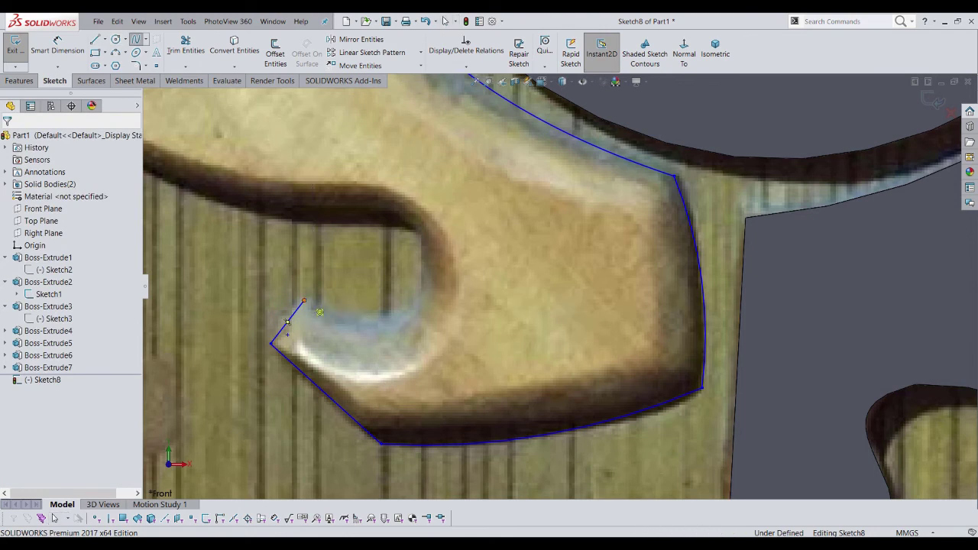
# Add a spline along the hook's inner curve
pyautogui.click(304, 301)
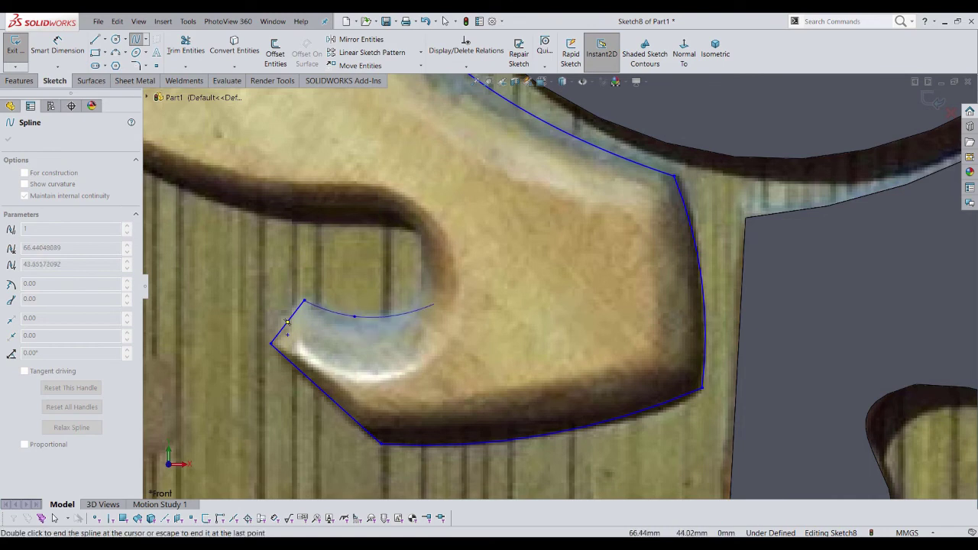
pyautogui.click(424, 286)
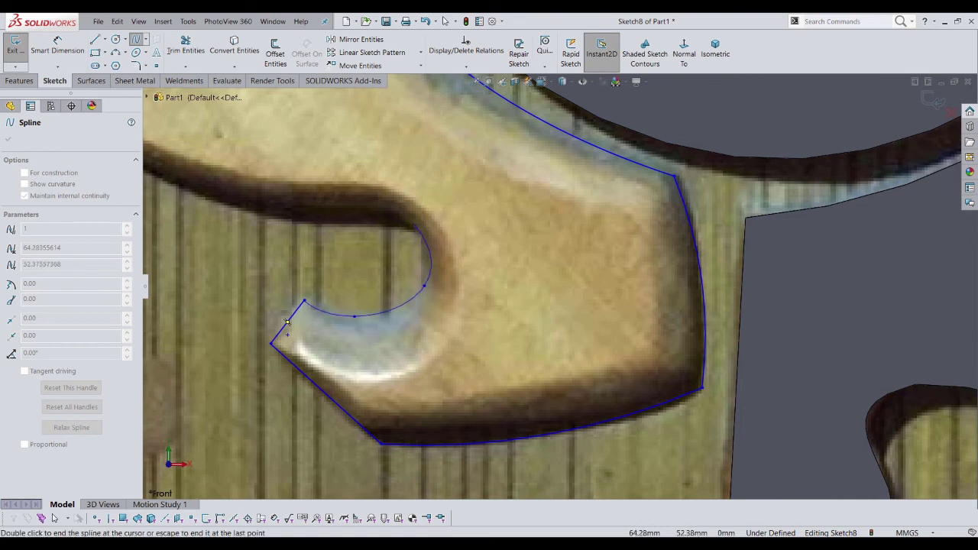
pyautogui.scroll(3, 562, 287)
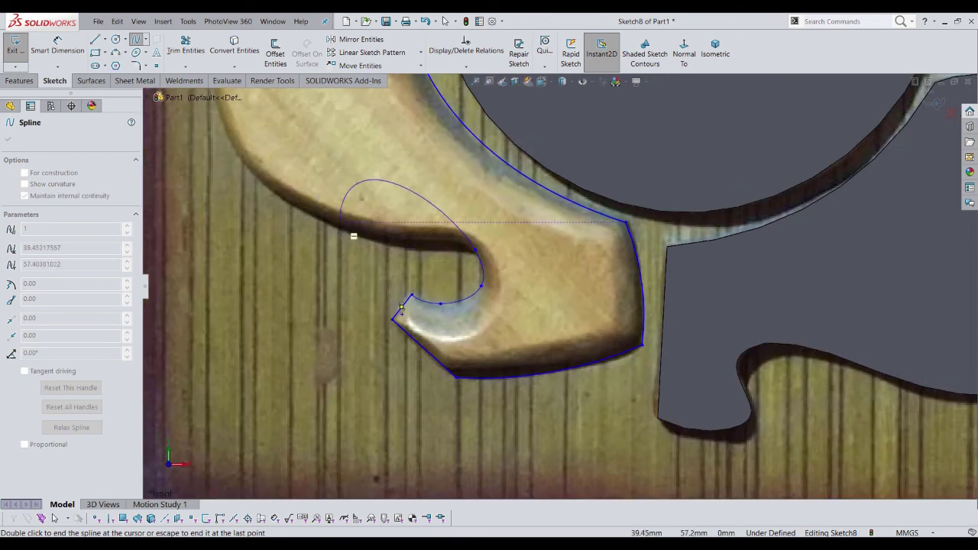
pyautogui.press('Escape')
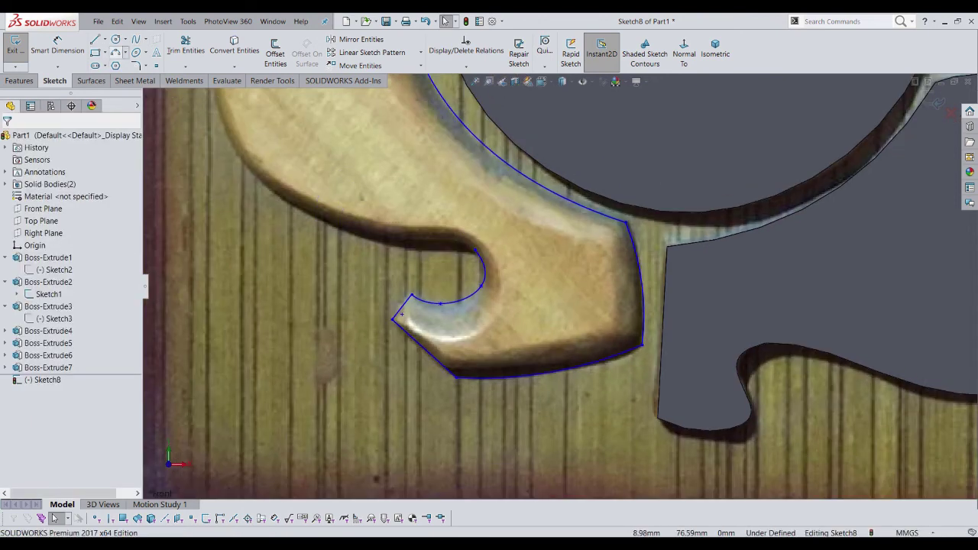
# Trace a spline along the top edge and over the hook to its upper tip, closing the outline
pyautogui.click(135, 39)
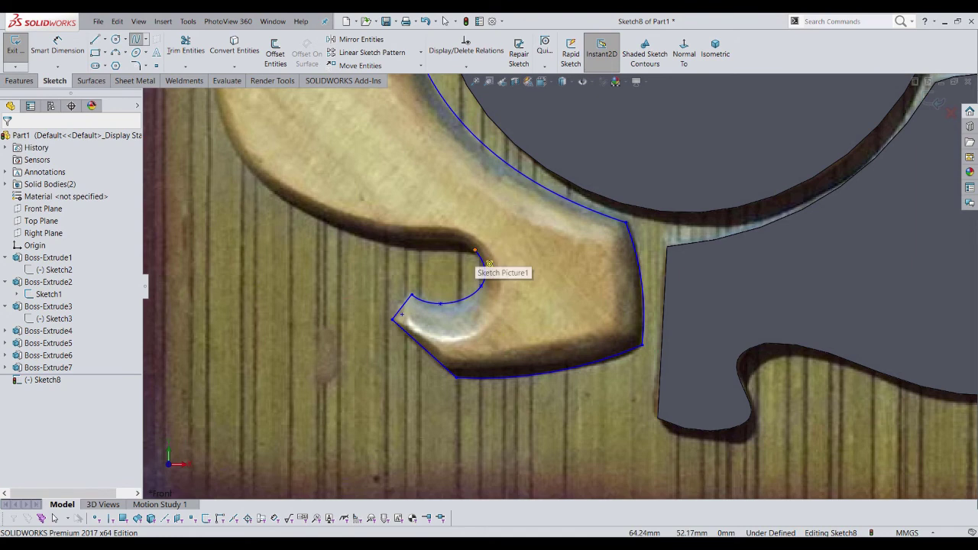
pyautogui.click(476, 251)
pyautogui.click(415, 263)
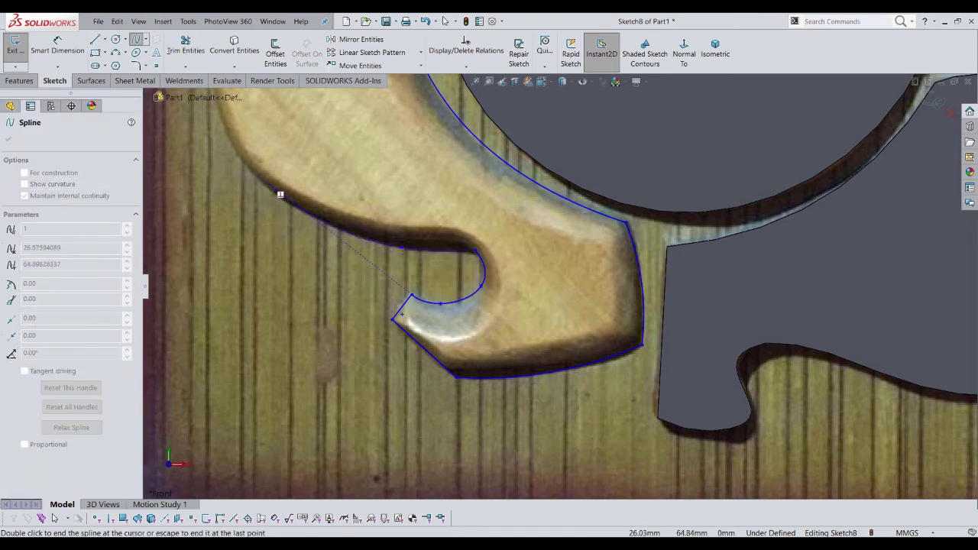
pyautogui.scroll(10, 256, 176)
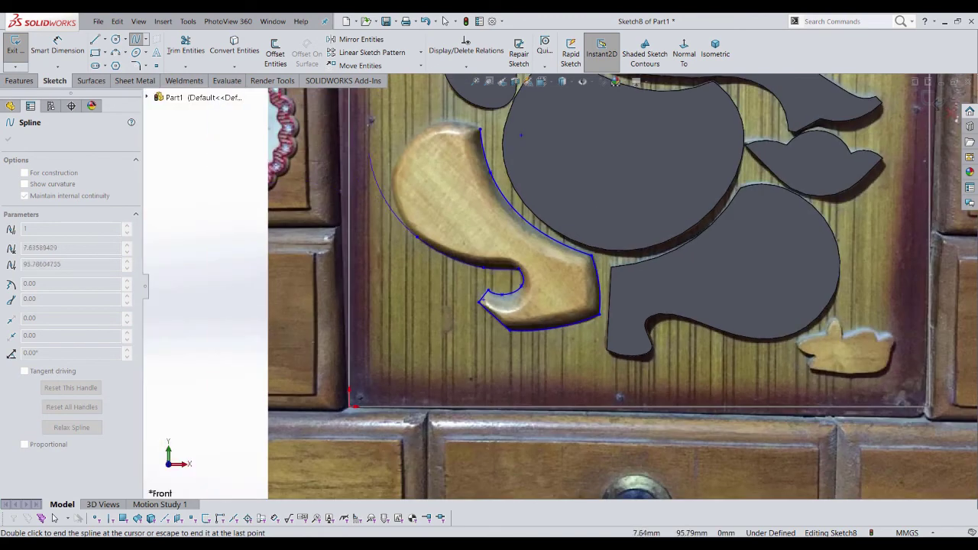
pyautogui.scroll(-8, 432, 161)
pyautogui.scroll(-3, 433, 169)
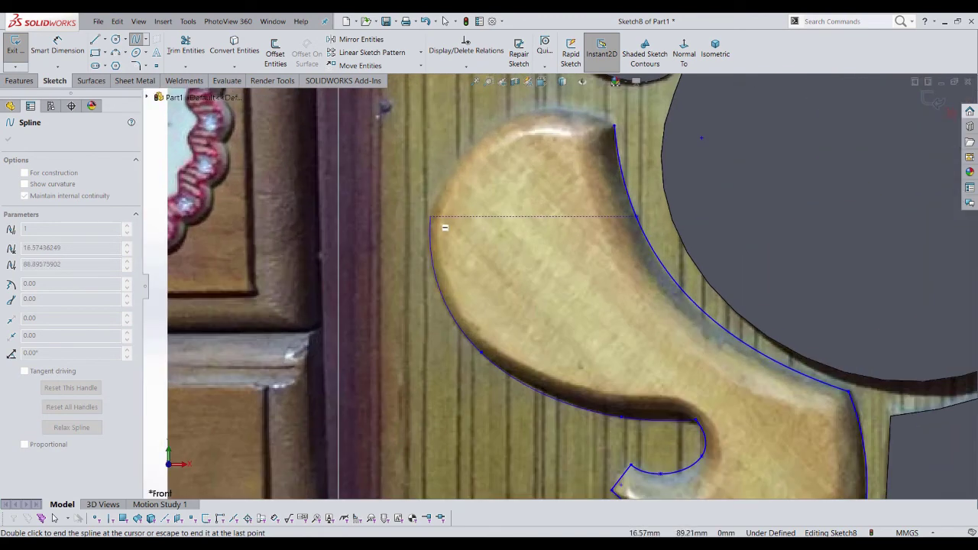
pyautogui.click(429, 221)
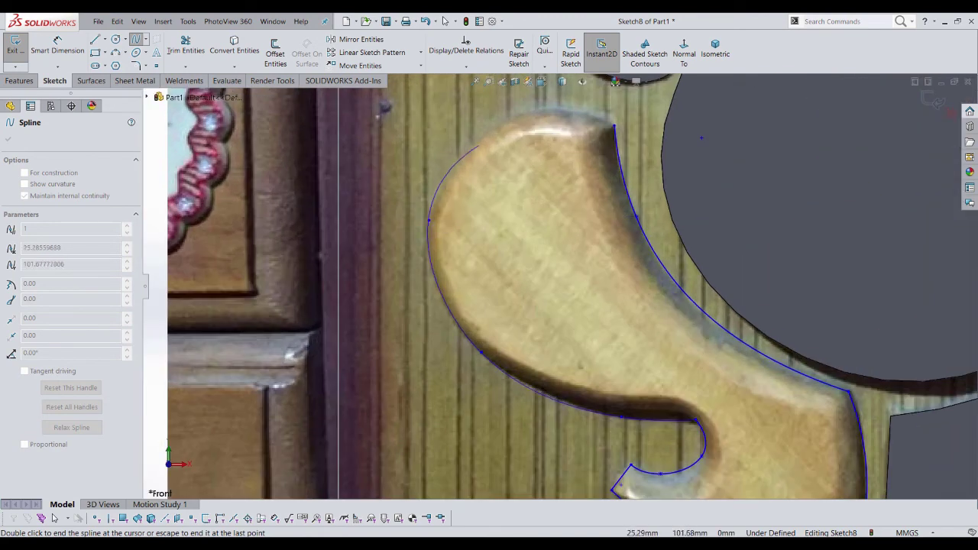
pyautogui.click(509, 115)
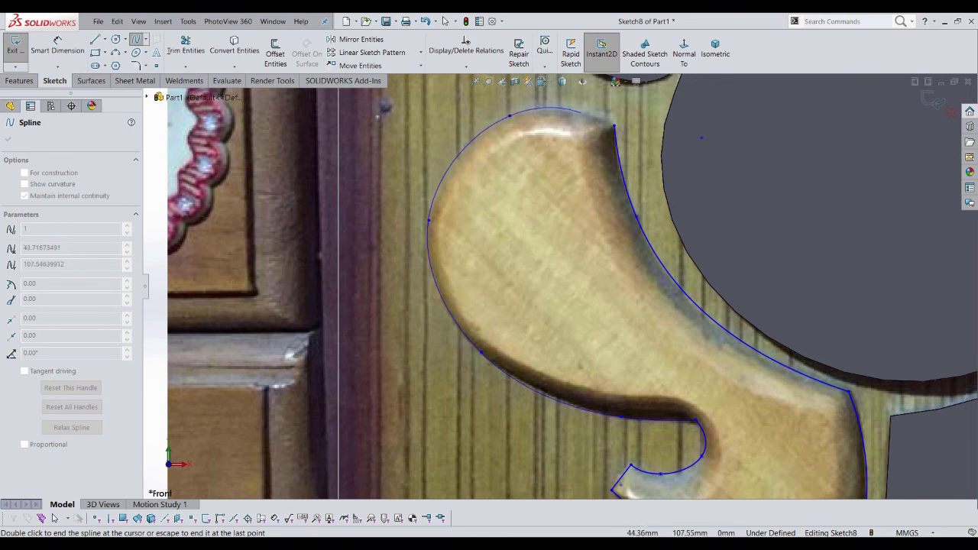
pyautogui.doubleClick(628, 139)
pyautogui.scroll(3, 628, 138)
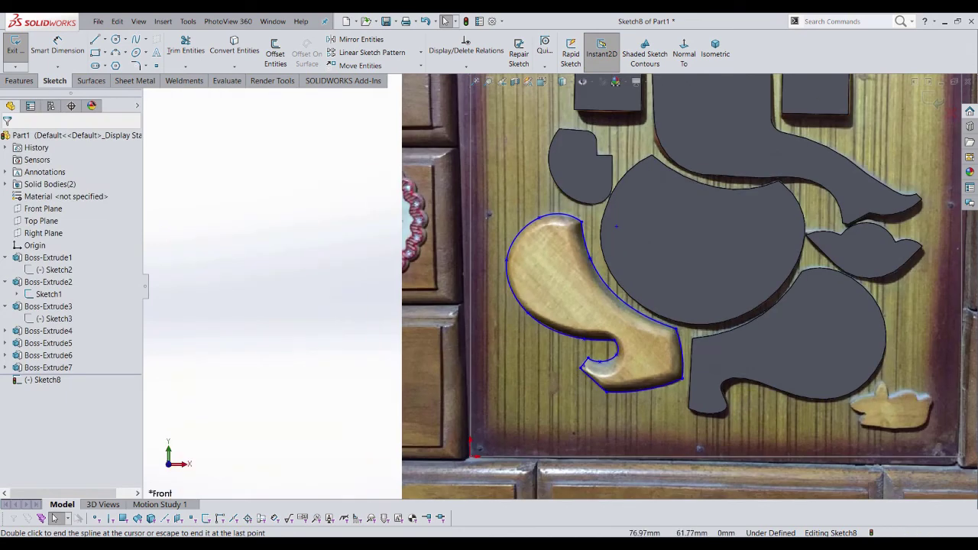
pyautogui.scroll(-2, 640, 367)
pyautogui.scroll(-1, 640, 366)
pyautogui.scroll(2, 640, 368)
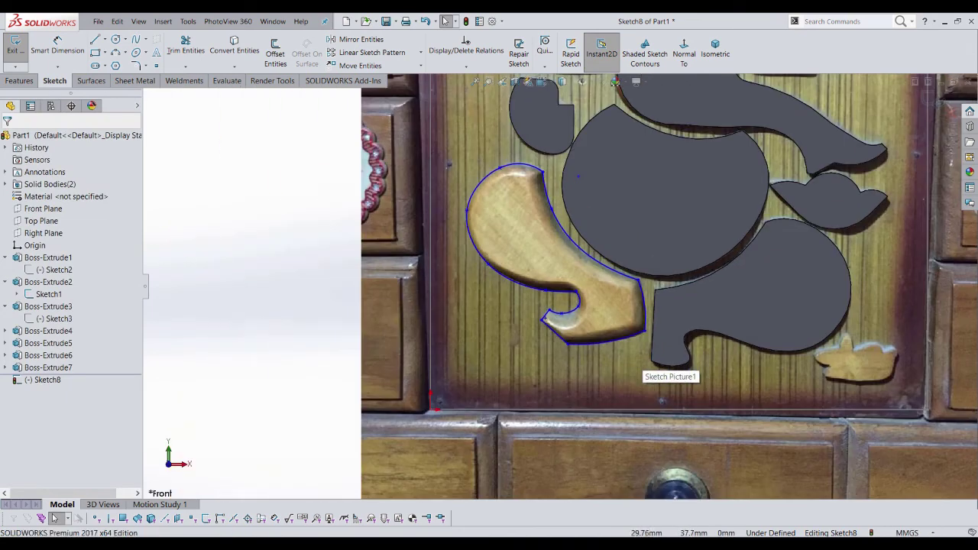
pyautogui.click(15, 45)
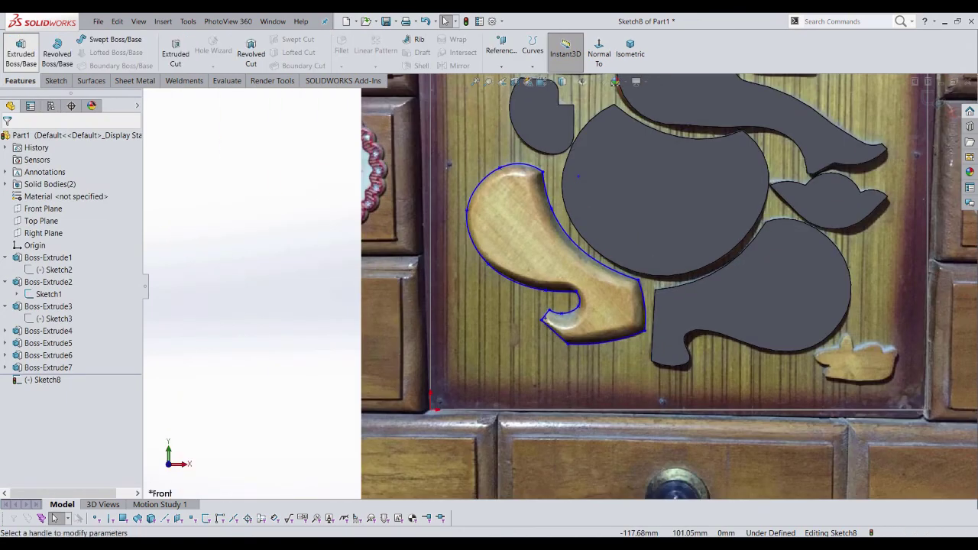
# Boss-extrude the Sketch8 hook outline 10 mm as Boss-Extrude8
pyautogui.click(20, 50)
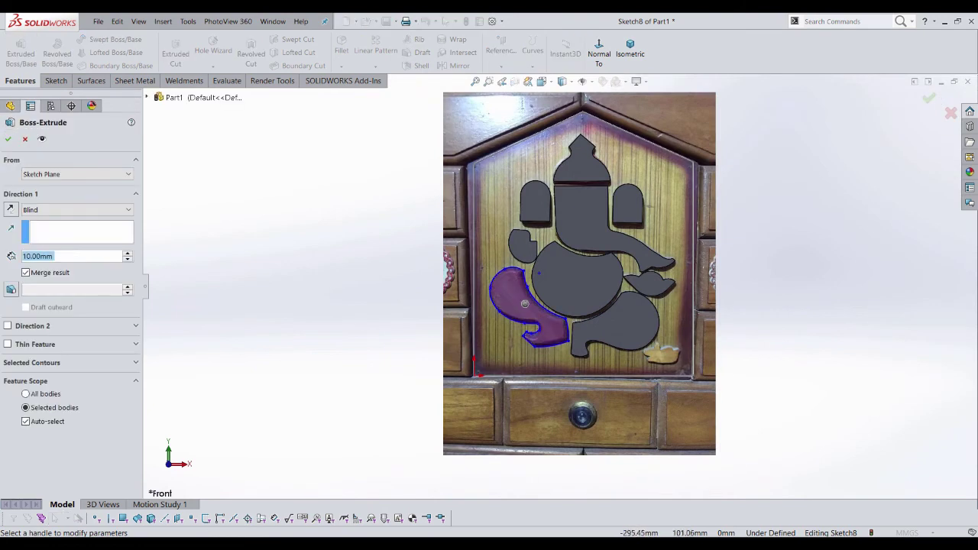
pyautogui.press('Return')
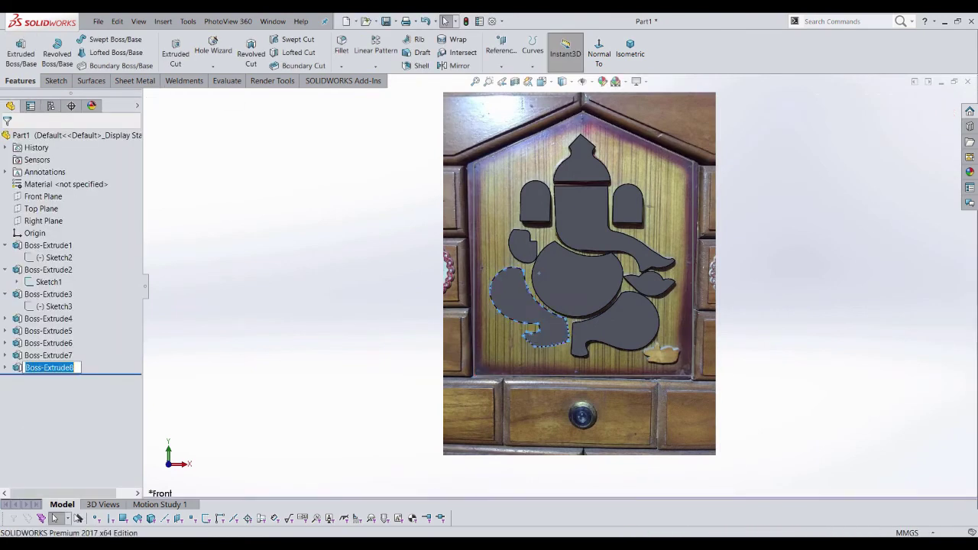
pyautogui.scroll(-3, 719, 341)
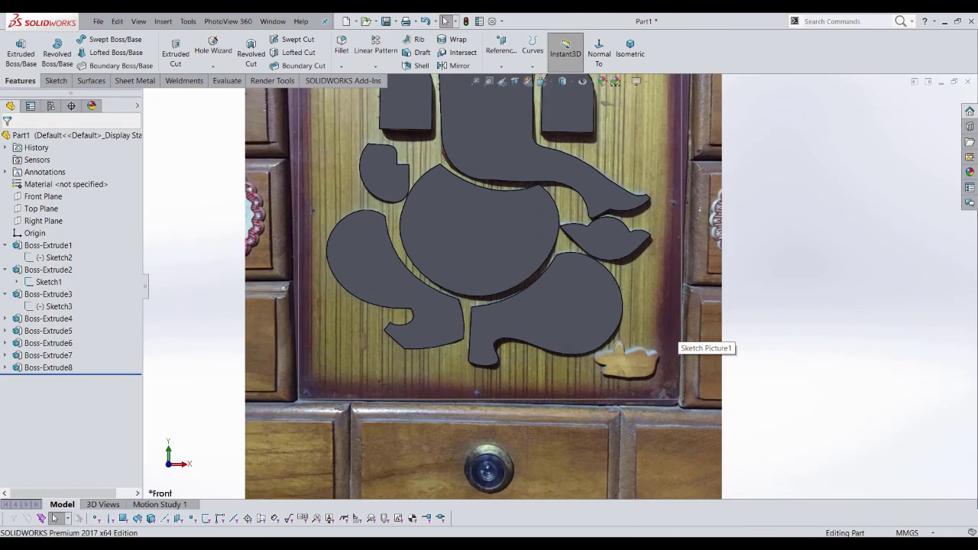
pyautogui.scroll(-2, 687, 344)
pyautogui.scroll(3, 687, 344)
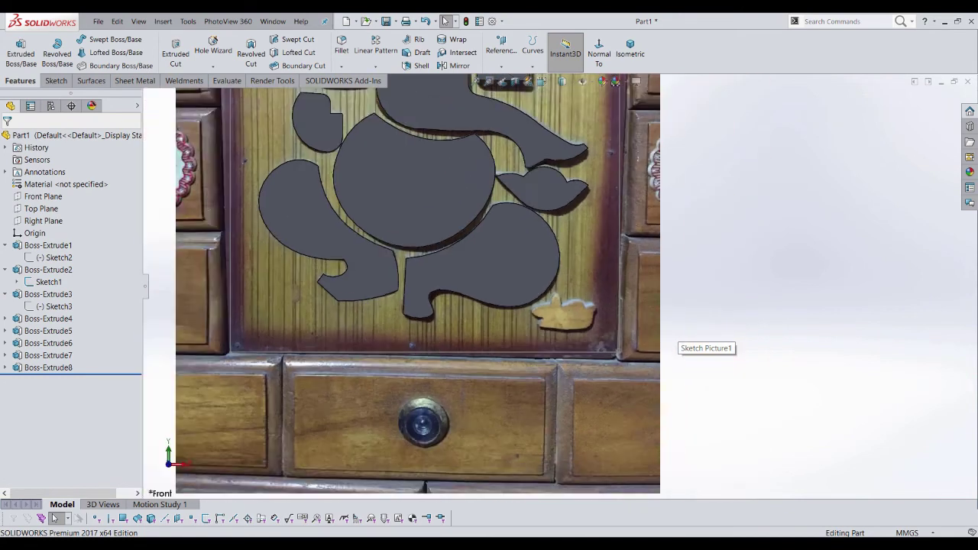
pyautogui.scroll(1, 677, 344)
# Zoom to the flower cutout and start a new sketch from the Sketch tab
pyautogui.scroll(-1, 684, 344)
pyautogui.scroll(-1, 550, 313)
pyautogui.scroll(-1, 539, 313)
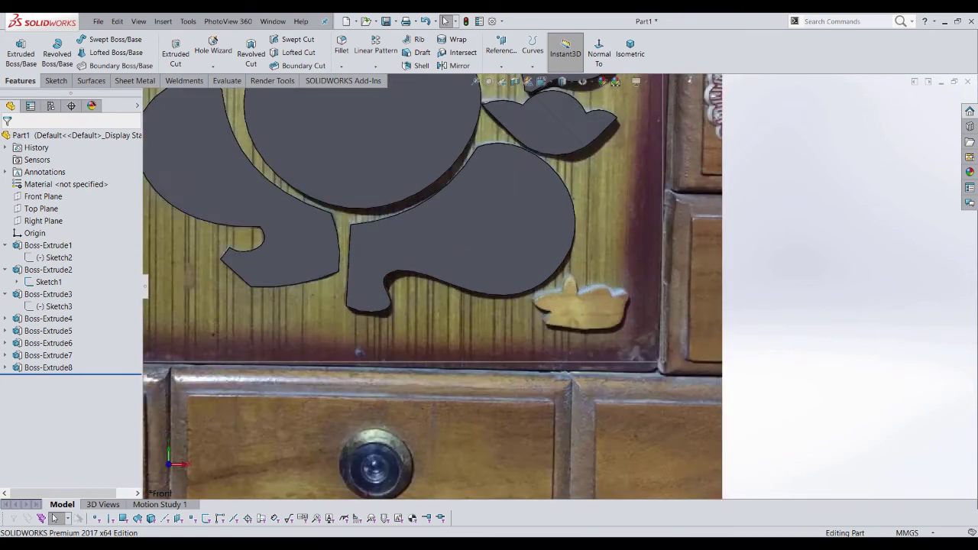
pyautogui.scroll(-1, 566, 313)
pyautogui.click(55, 80)
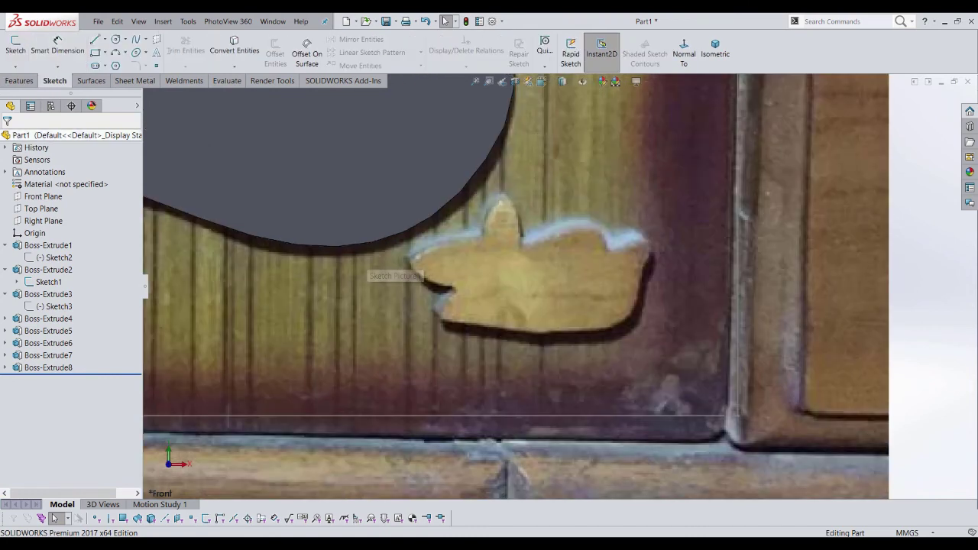
pyautogui.click(95, 40)
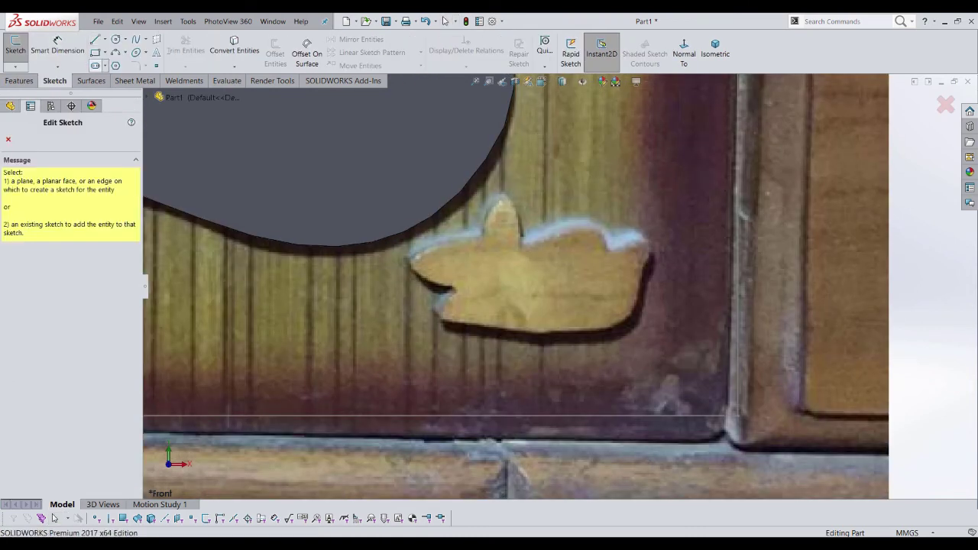
pyautogui.scroll(3, 557, 283)
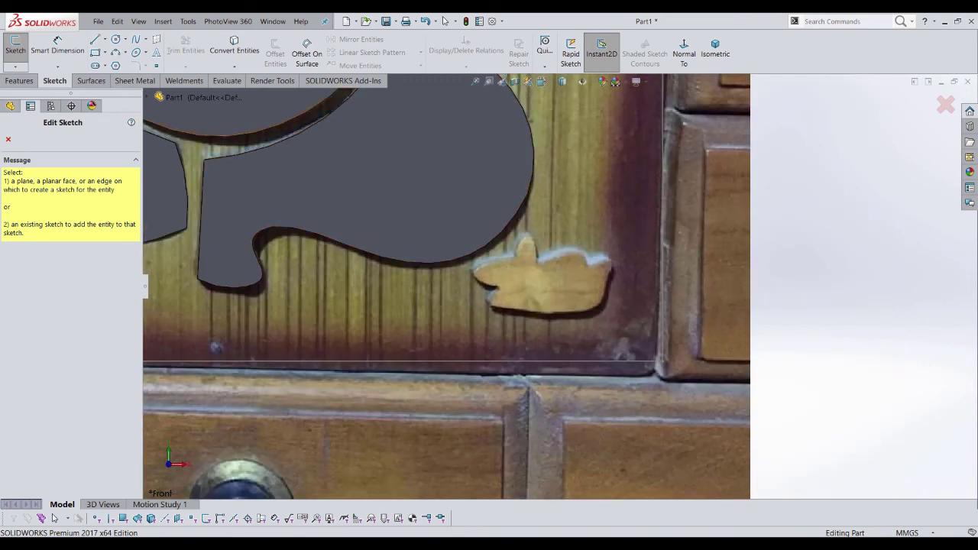
# Place Sketch9 on the Front Plane and draw a line along the flower's bottom edge
pyautogui.click(197, 158)
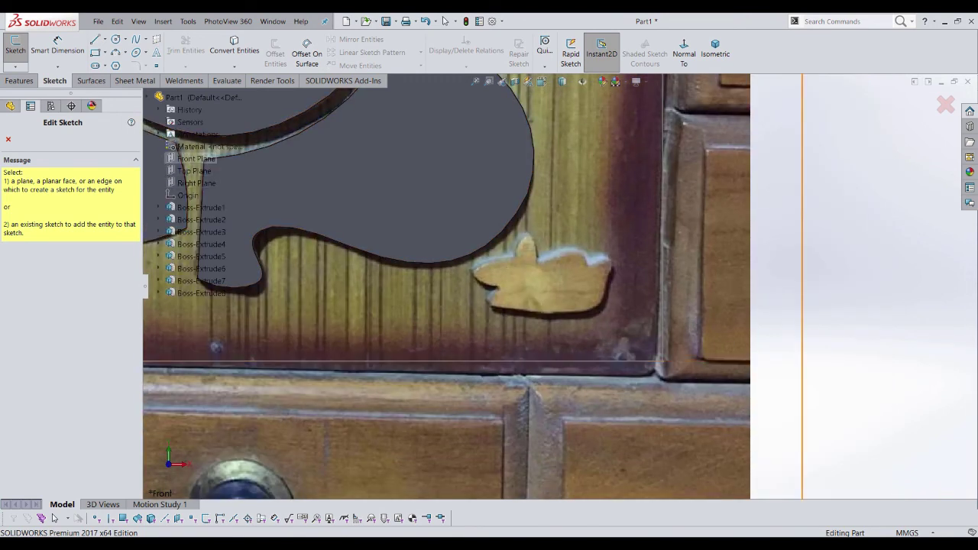
pyautogui.press('Escape')
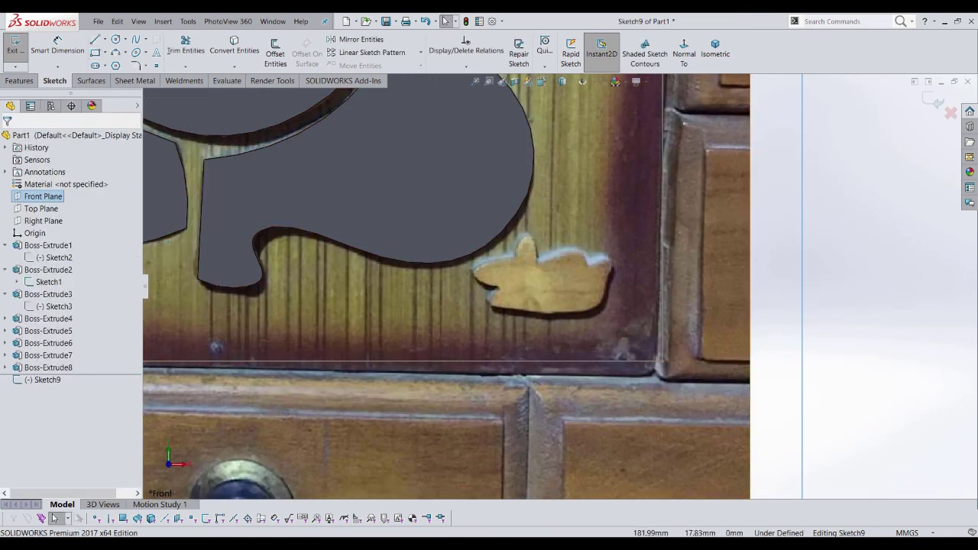
pyautogui.press('l')
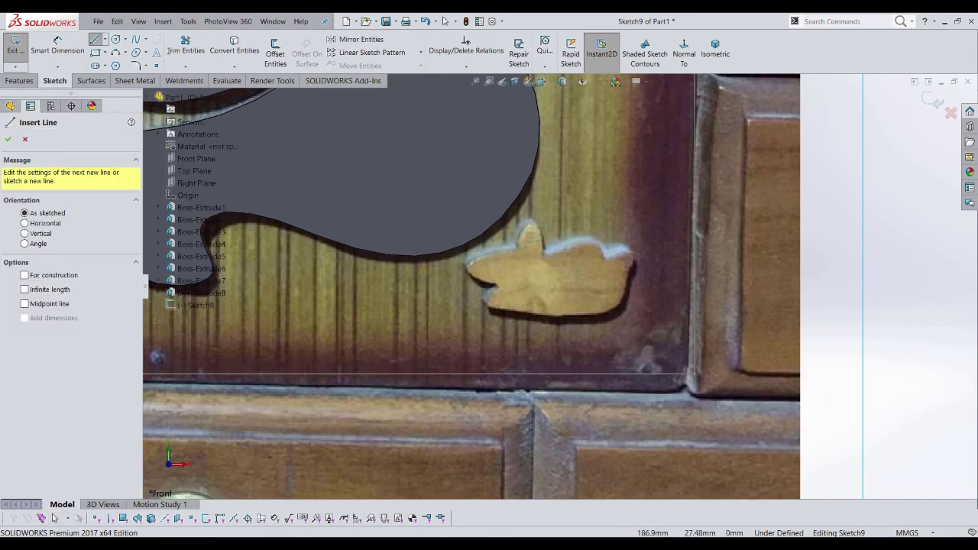
pyautogui.scroll(-3, 527, 321)
pyautogui.click(439, 365)
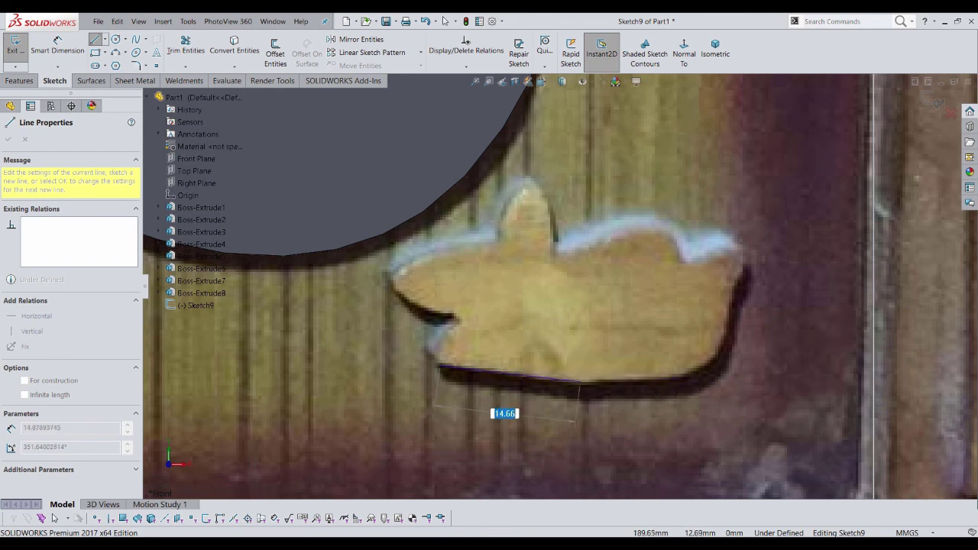
pyautogui.click(578, 383)
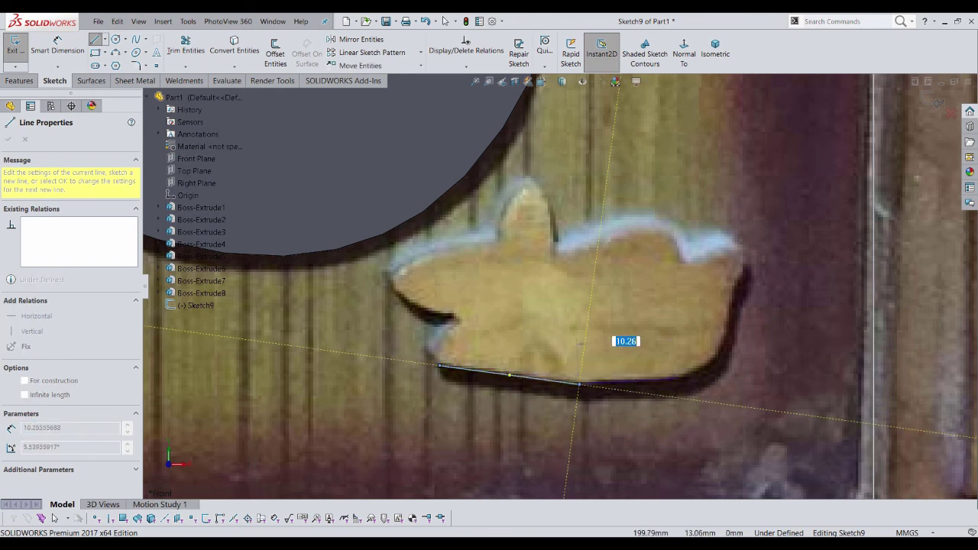
# Continue with tangent arcs around the lower right corner and up the flower's right edge
pyautogui.press('a')
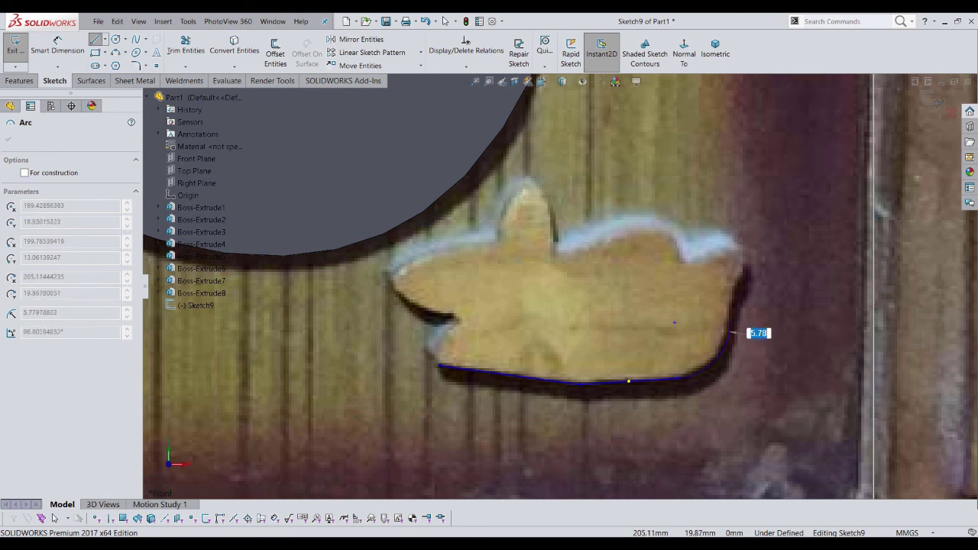
pyautogui.click(728, 310)
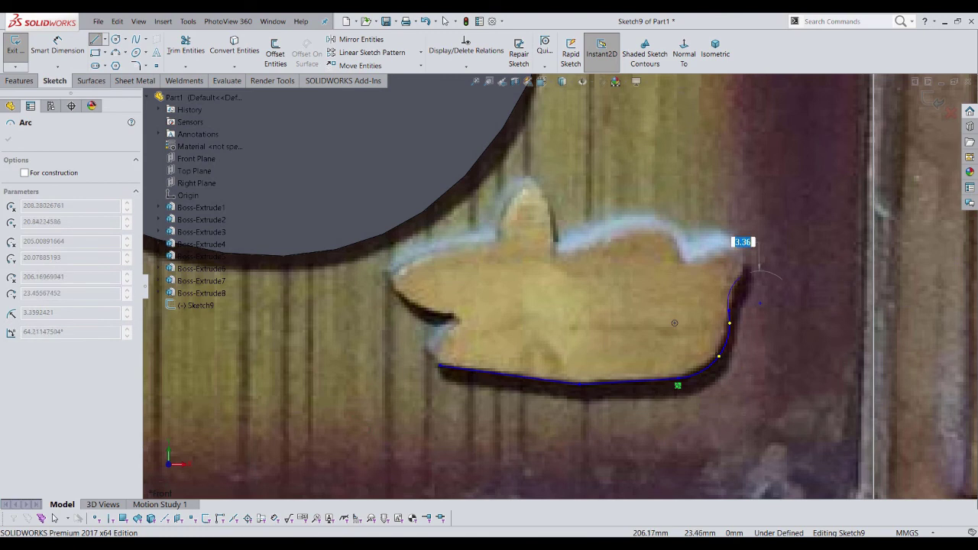
pyautogui.click(735, 280)
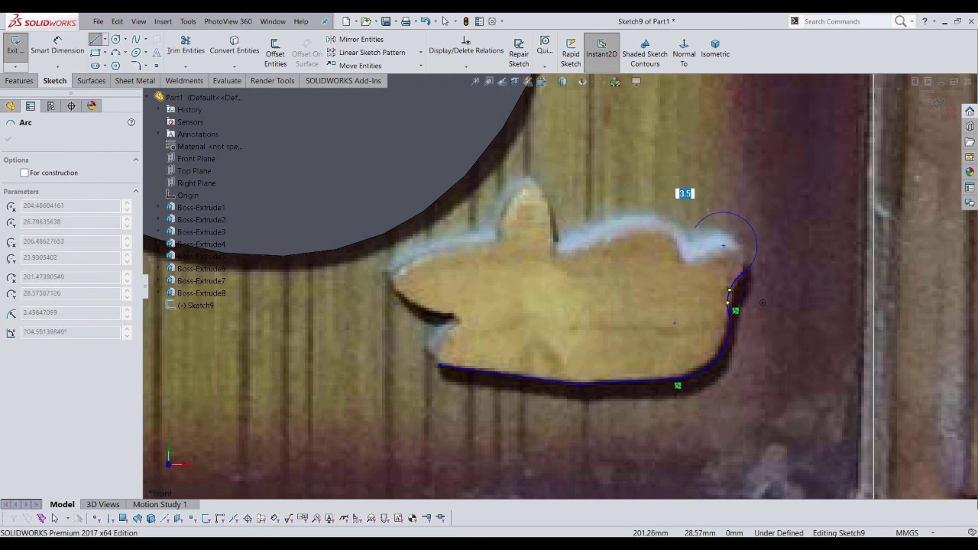
pyautogui.press('Escape')
# Draw a 3 Point Arc over the right petal's curve
pyautogui.press('s')
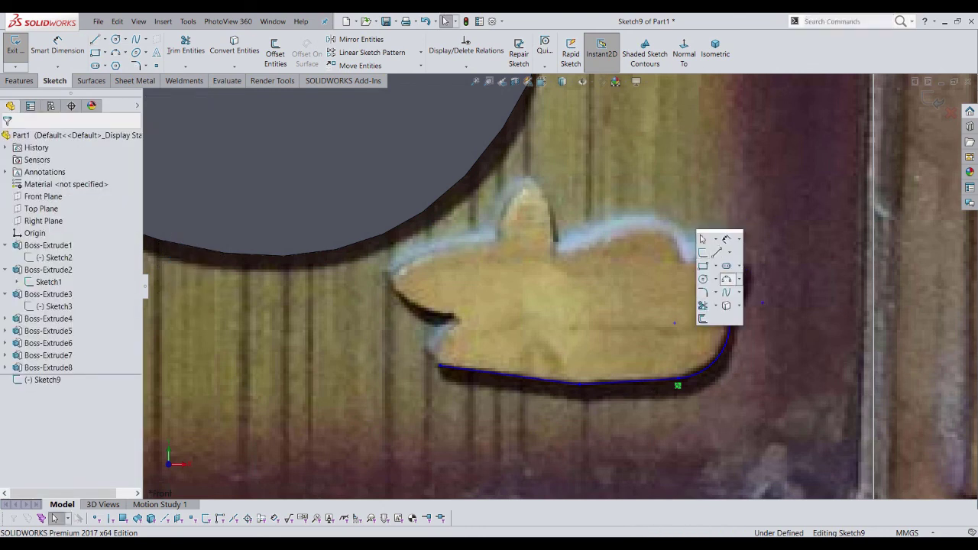
pyautogui.click(726, 279)
pyautogui.scroll(5, 688, 244)
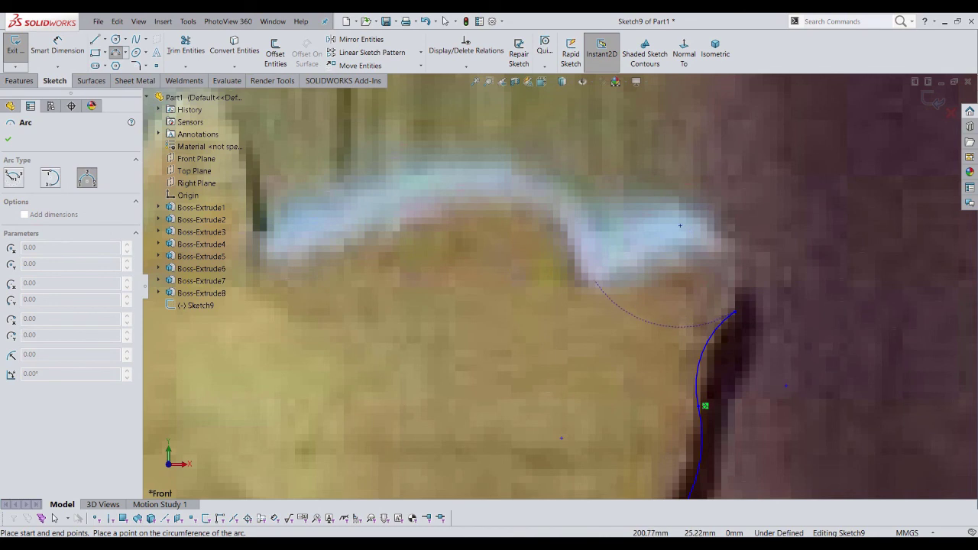
pyautogui.click(592, 280)
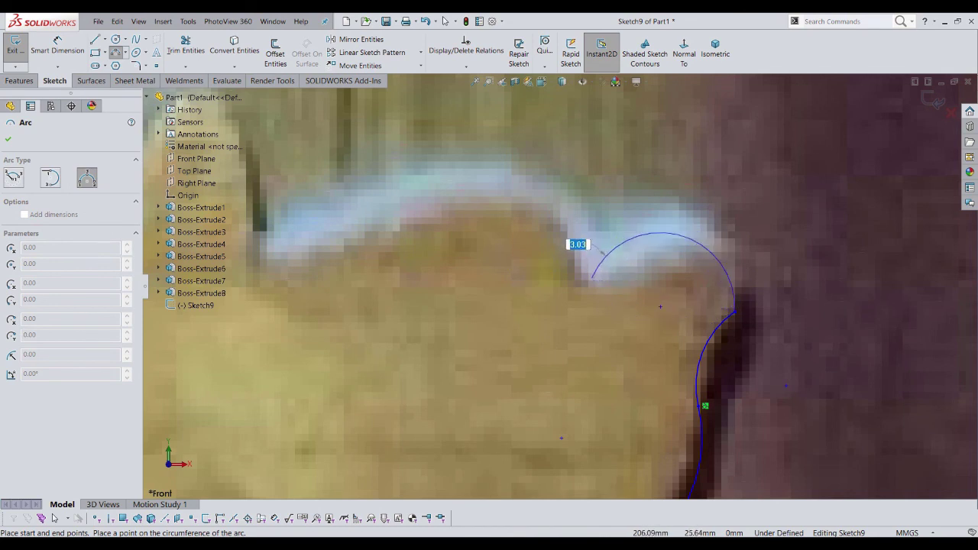
pyautogui.click(740, 269)
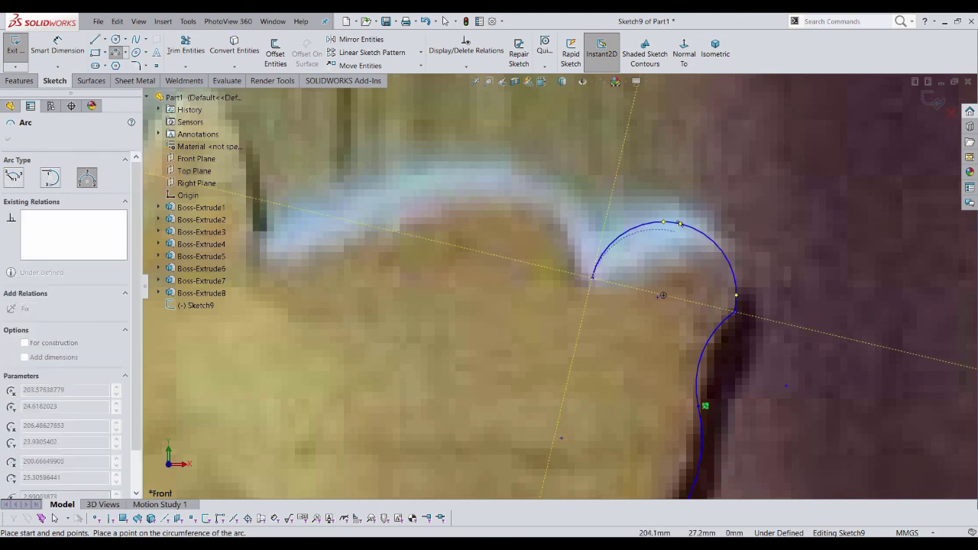
pyautogui.press('Escape')
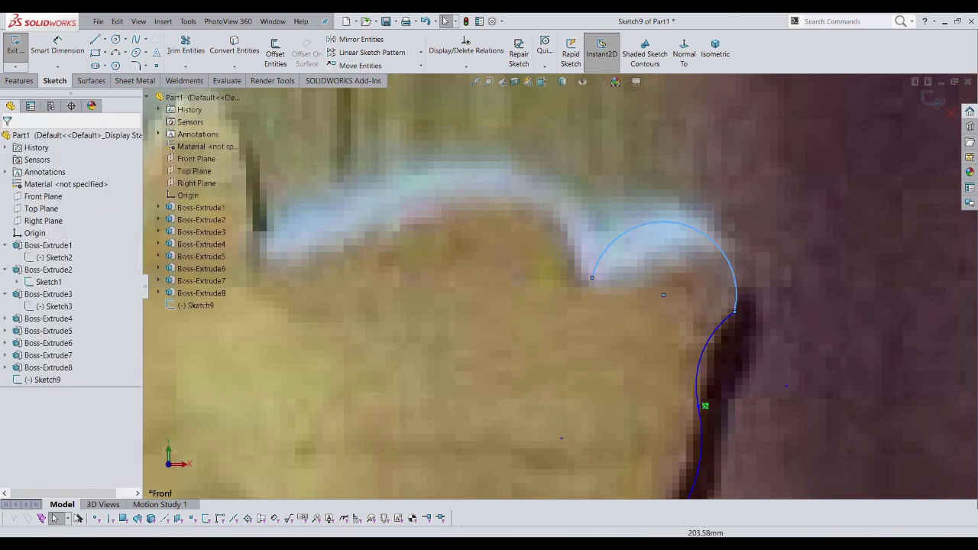
pyautogui.scroll(5, 559, 284)
# Move the bottom line's left end onto the corner and arc from it up to the notch tip
pyautogui.scroll(-4, 349, 340)
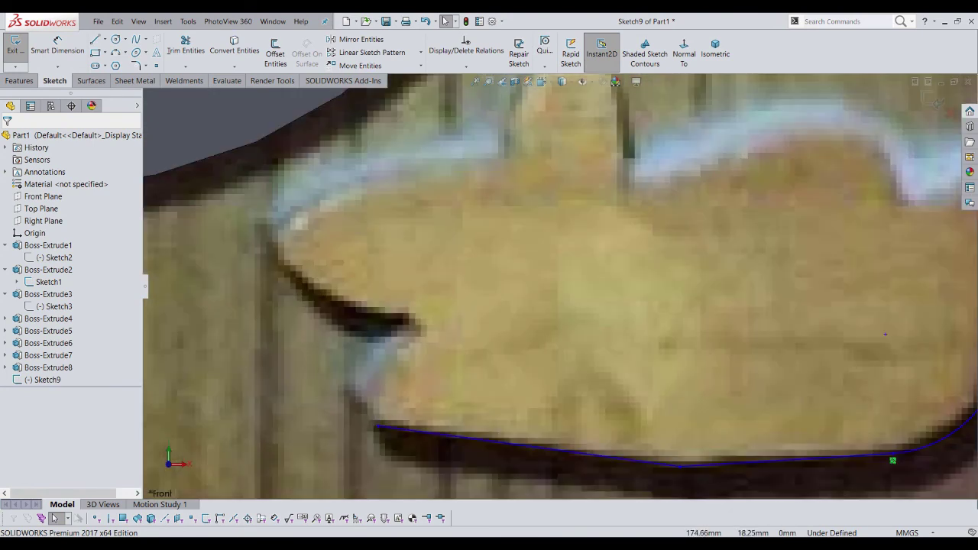
pyautogui.click(378, 425)
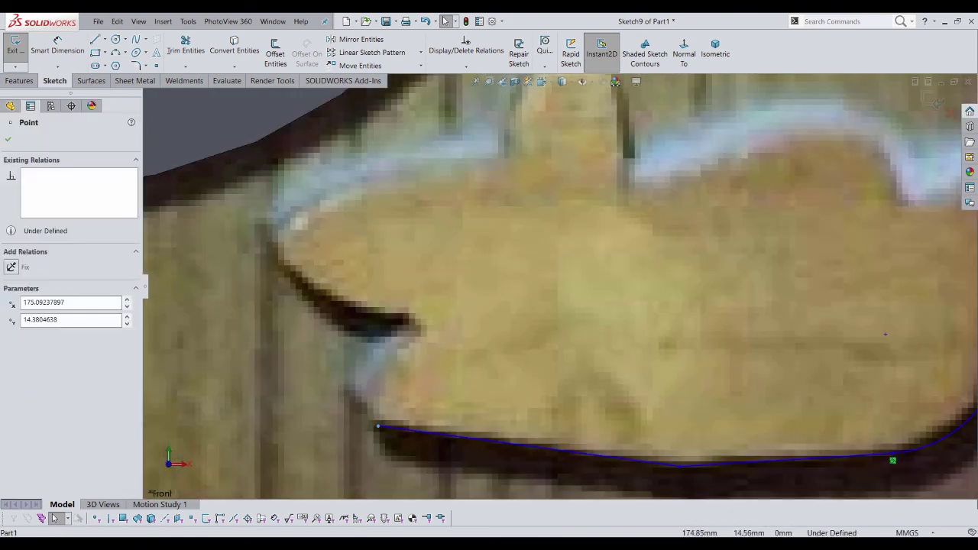
pyautogui.moveTo(378, 425); pyautogui.dragTo(368, 419)
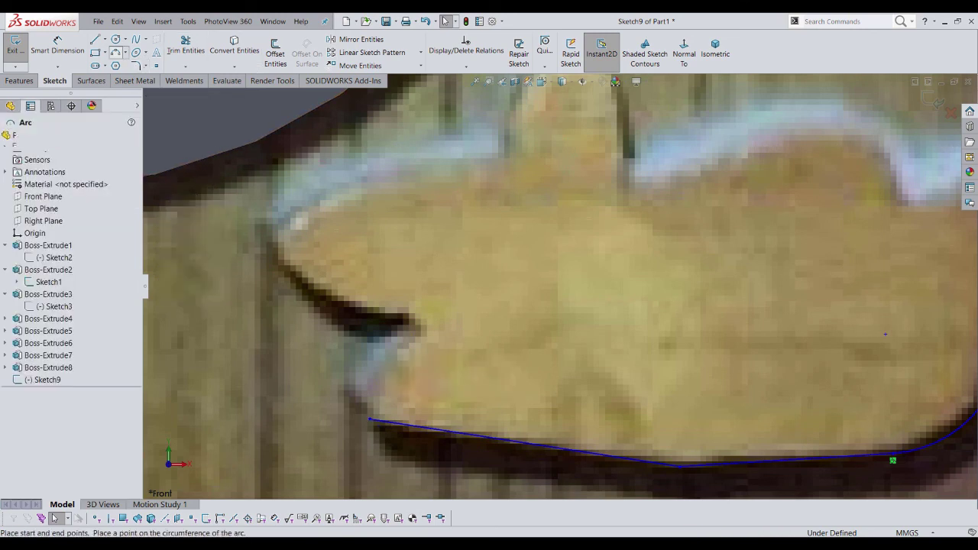
pyautogui.click(115, 52)
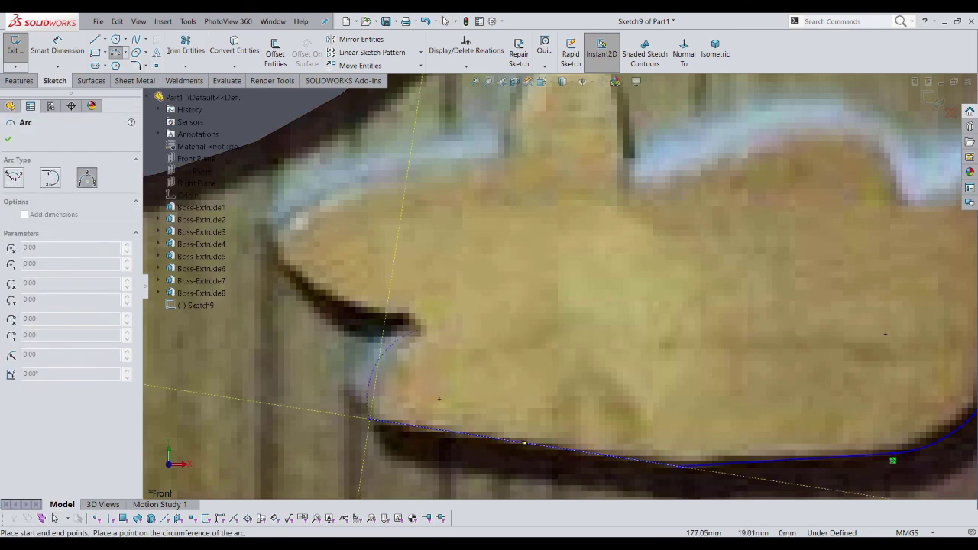
pyautogui.click(408, 327)
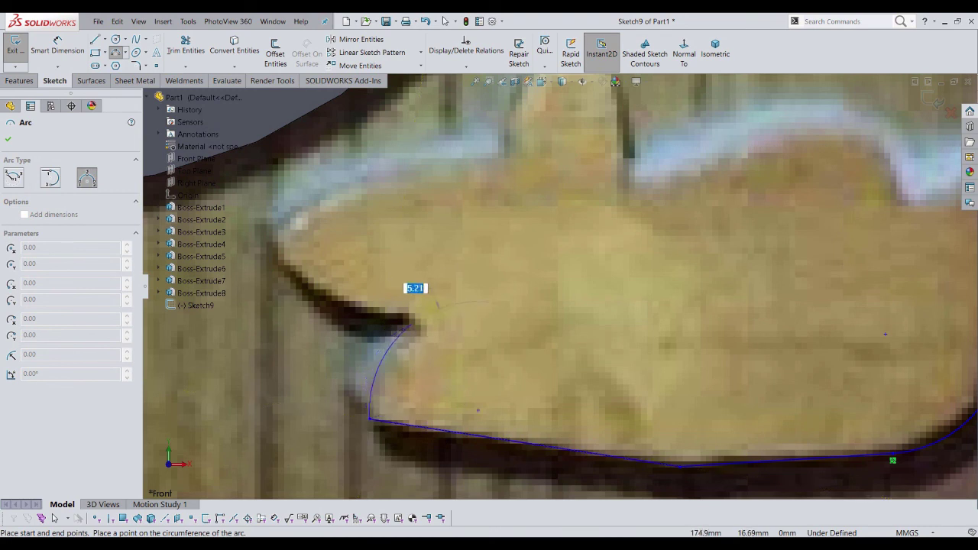
pyautogui.click(384, 382)
pyautogui.press('Escape')
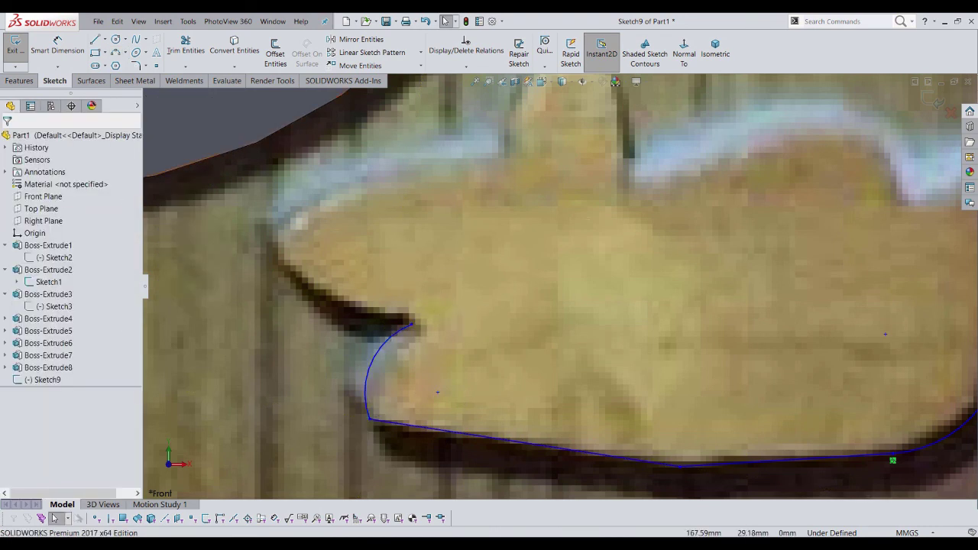
# Draw a 3 Point Arc from the notch tip along the curved upper-left edge
pyautogui.press('Return')
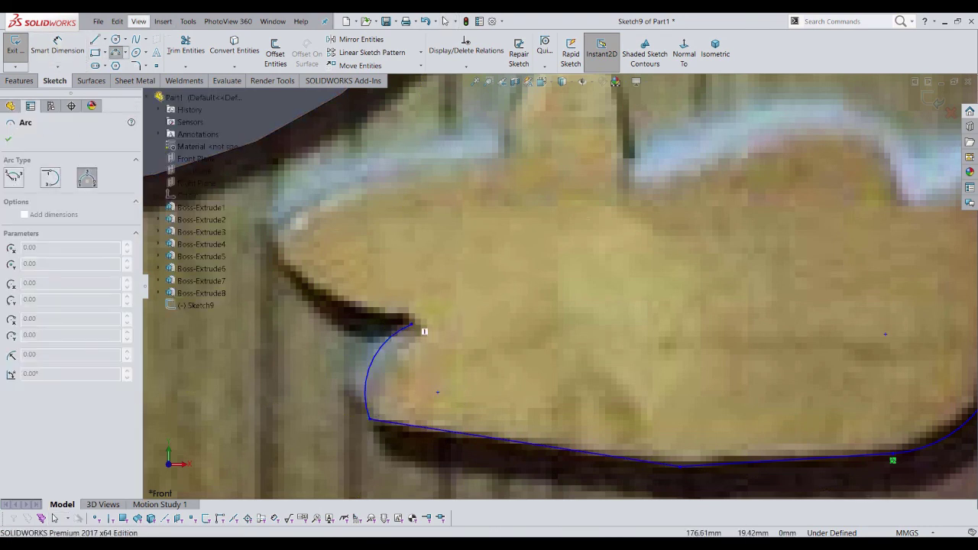
pyautogui.scroll(2, 393, 321)
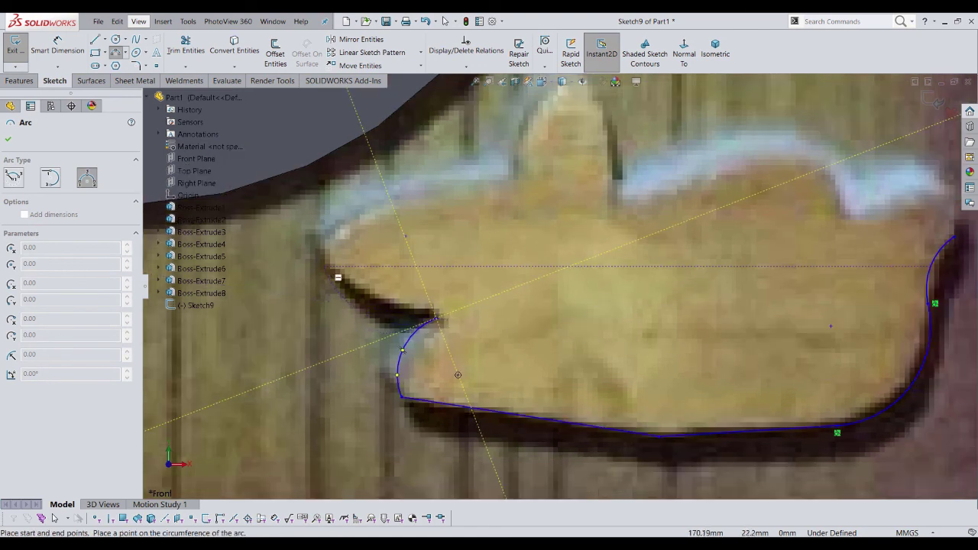
pyautogui.click(436, 317)
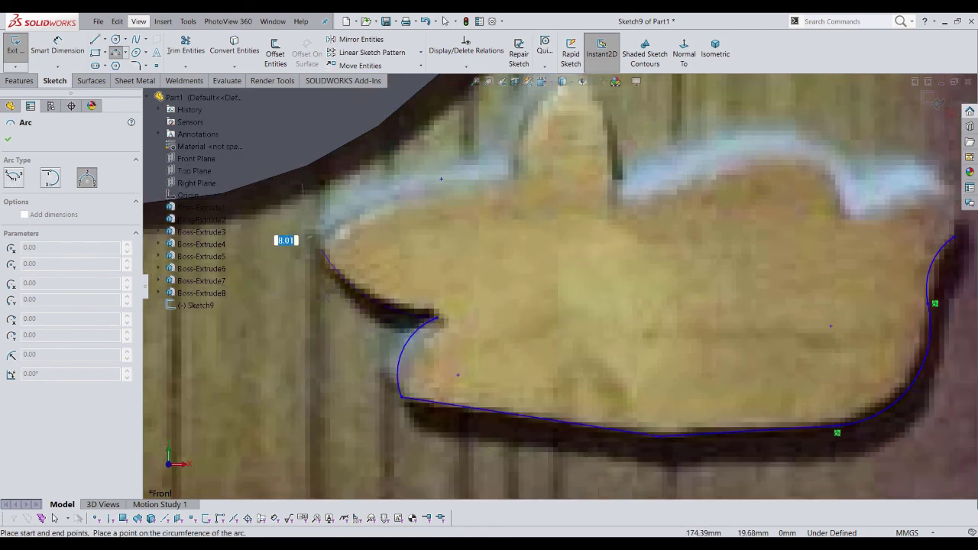
pyautogui.press('Escape')
pyautogui.scroll(2, 428, 321)
pyautogui.scroll(-3, 428, 321)
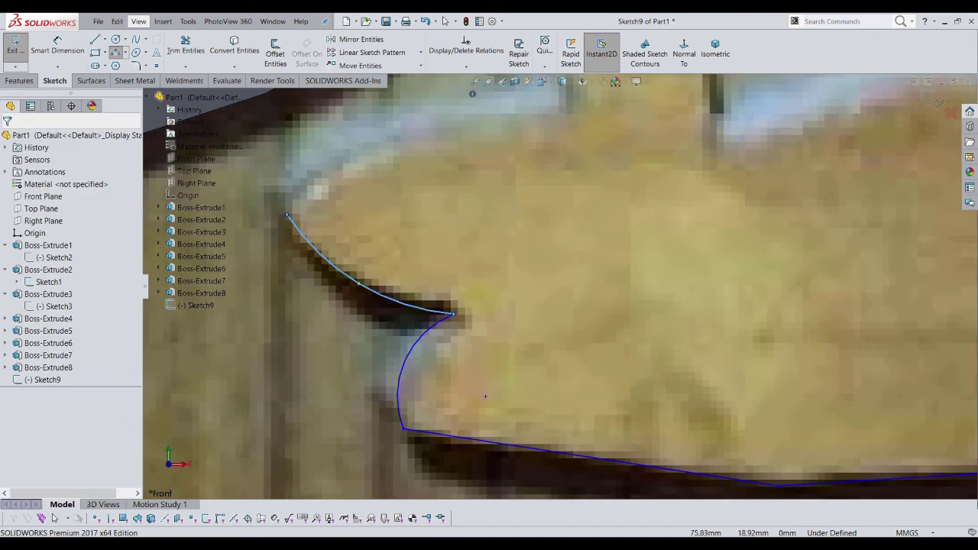
pyautogui.scroll(-3, 428, 321)
pyautogui.click(504, 297)
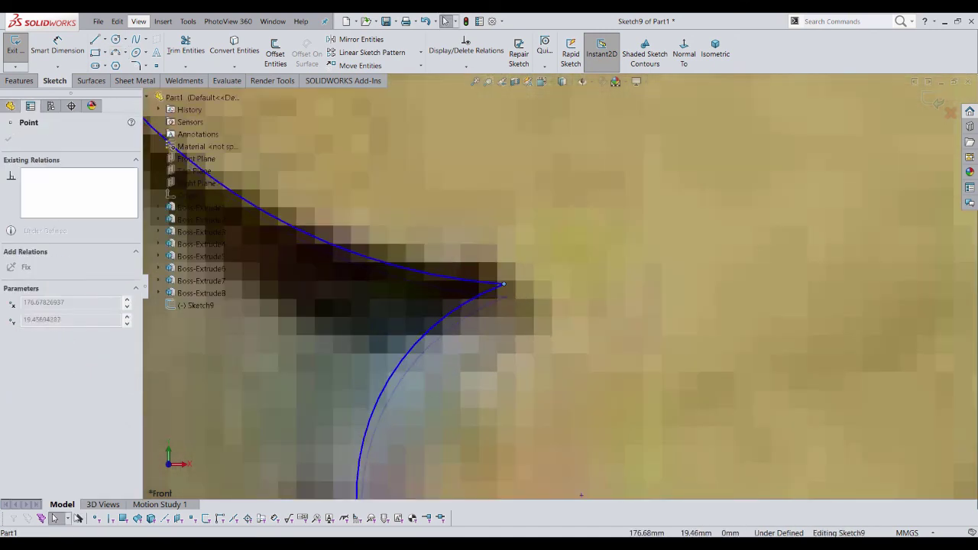
pyautogui.scroll(3, 543, 284)
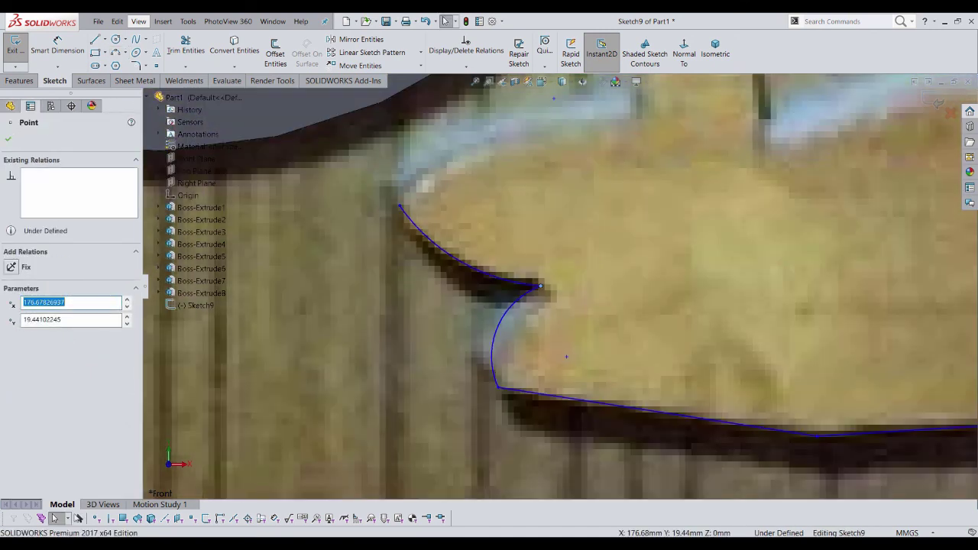
pyautogui.scroll(-2, 310, 110)
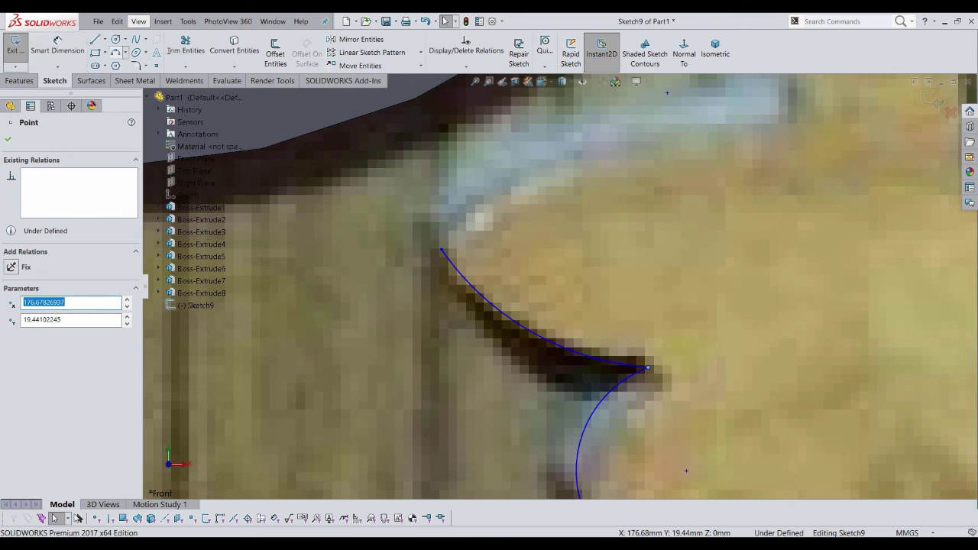
pyautogui.click(116, 52)
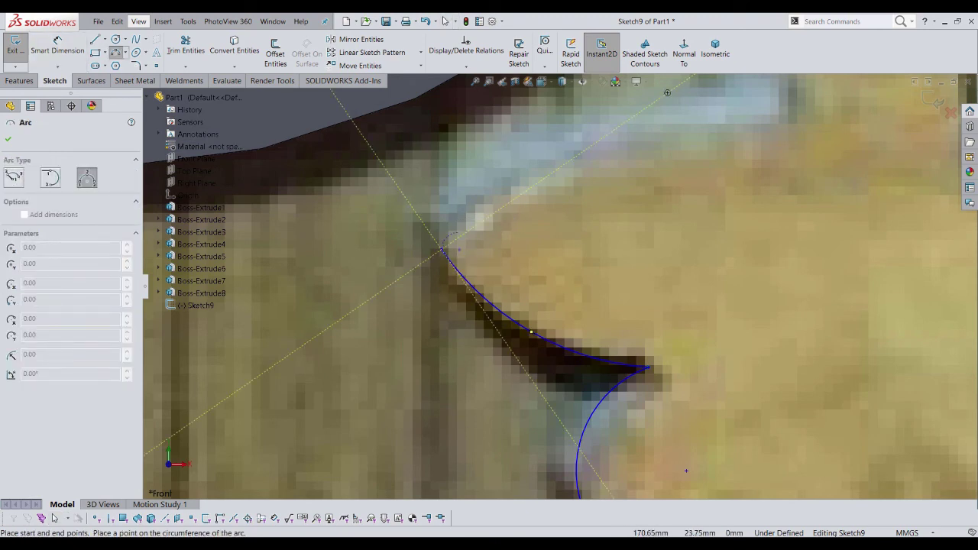
pyautogui.scroll(2, 562, 294)
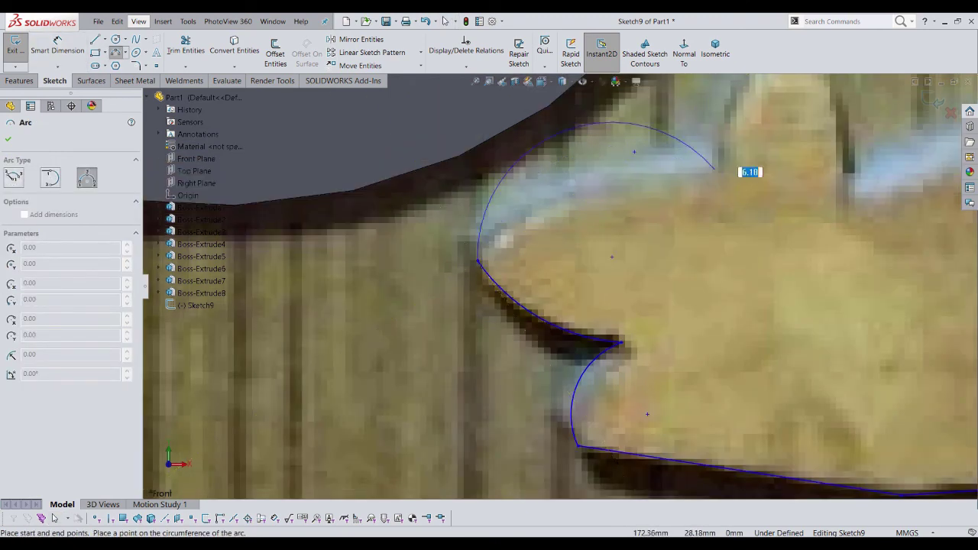
pyautogui.click(715, 167)
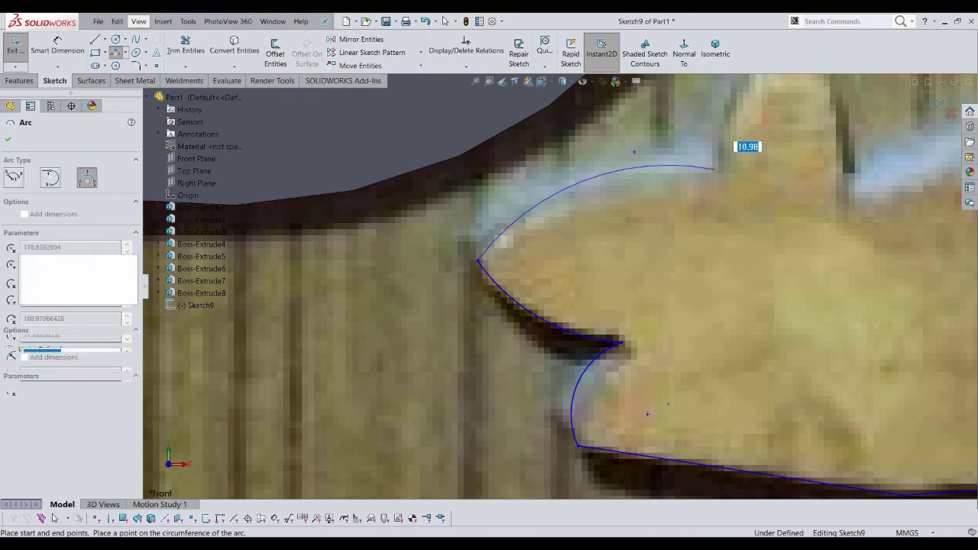
pyautogui.press('Escape')
pyautogui.scroll(3, 688, 305)
pyautogui.scroll(-4, 688, 305)
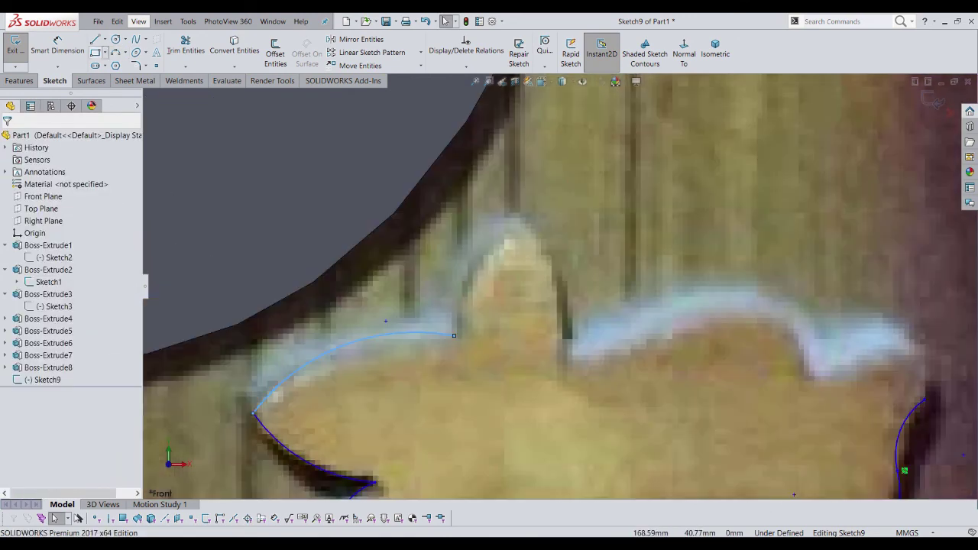
# Draw arcs up the peak's left side and down its right side, forming a pointed arch
pyautogui.click(115, 52)
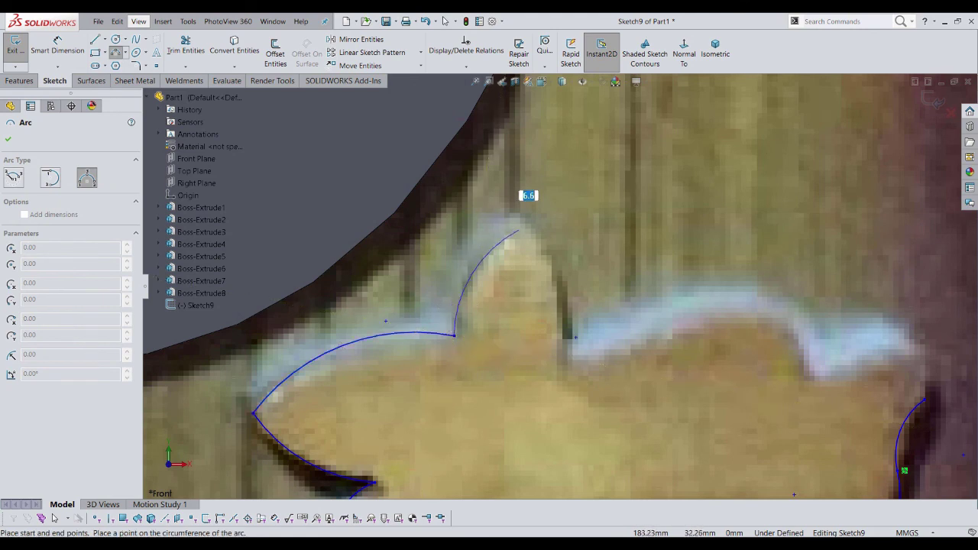
pyautogui.click(528, 197)
pyautogui.press('Escape')
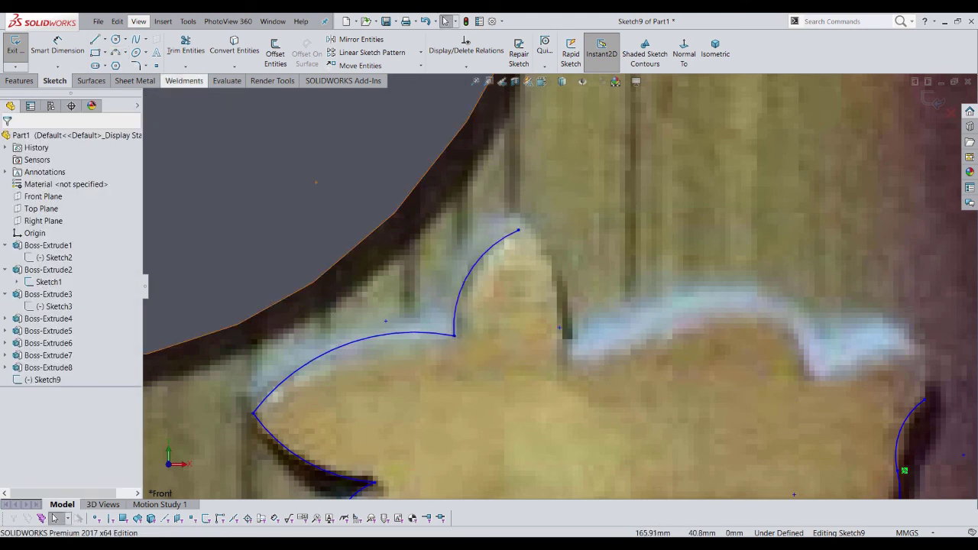
pyautogui.moveTo(519, 230); pyautogui.dragTo(560, 328)
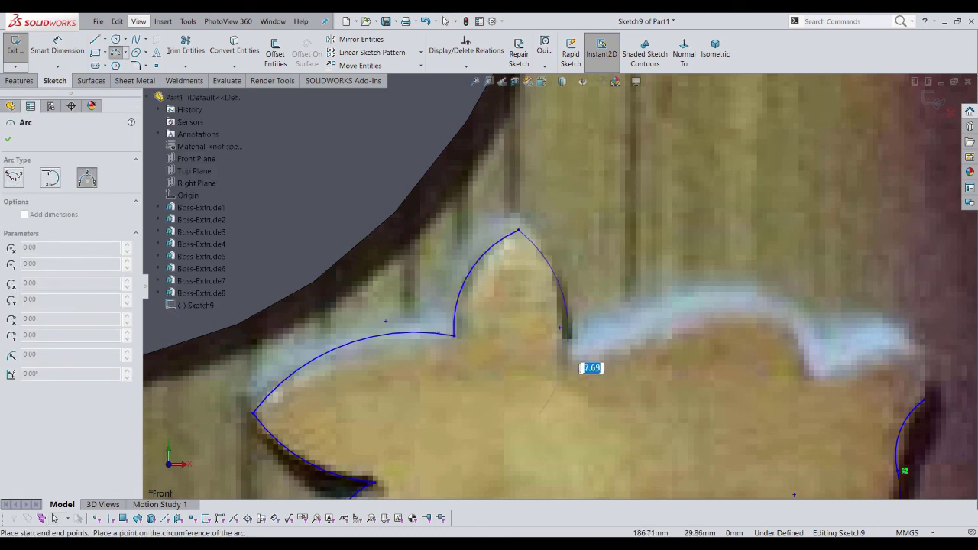
pyautogui.click(580, 294)
pyautogui.press('Escape')
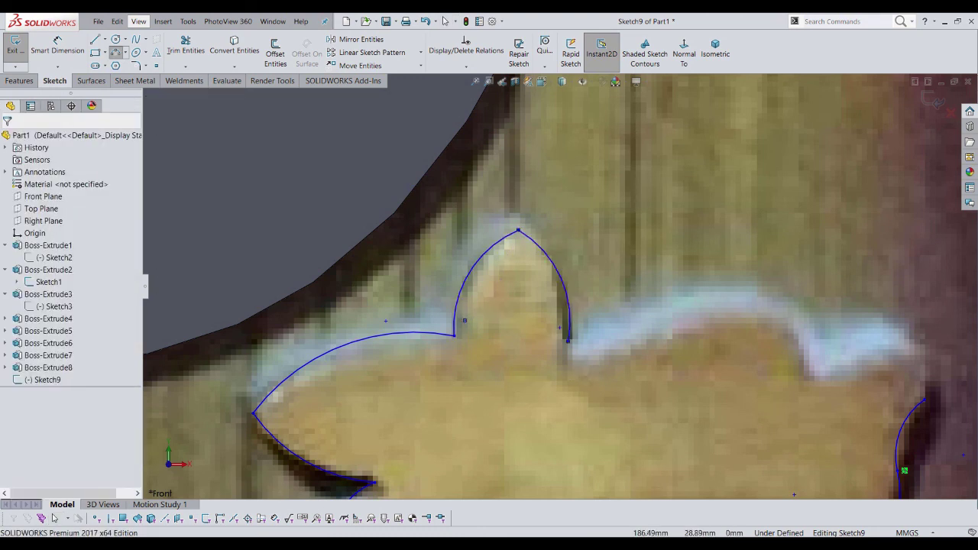
# Lay out an arc along the light band, then cancel it
pyautogui.press('Return')
pyautogui.scroll(-2, 775, 450)
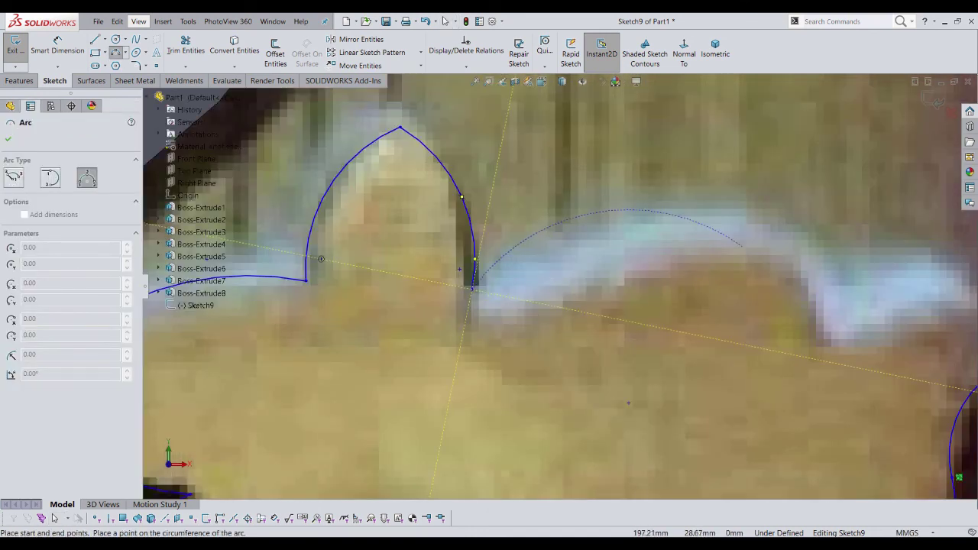
pyautogui.moveTo(472, 289); pyautogui.dragTo(743, 236)
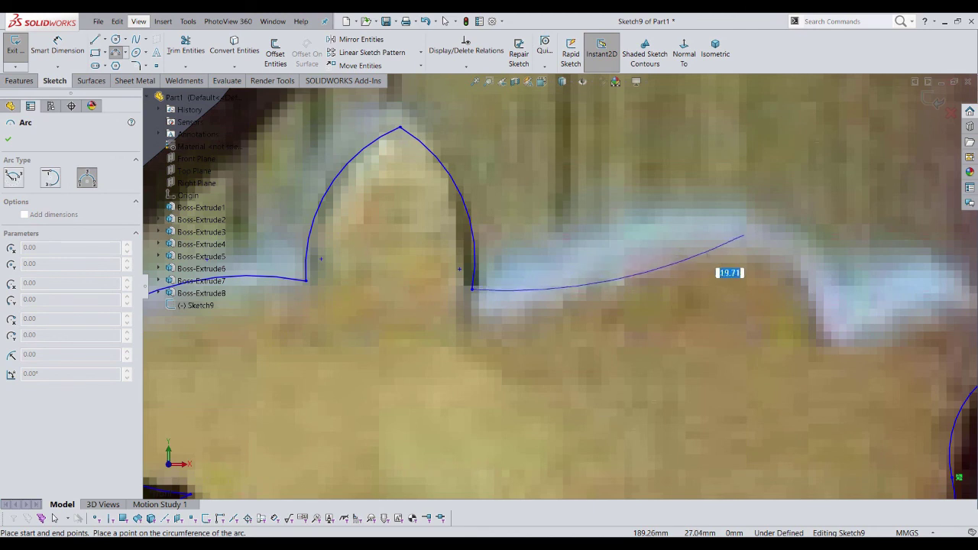
pyautogui.press('Escape')
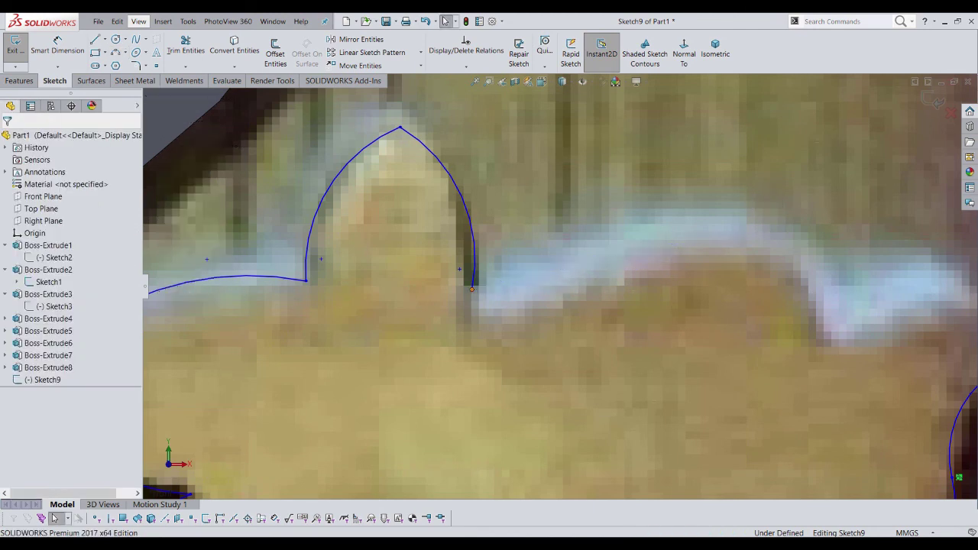
# Lower the arch's right endpoint and draw a long arc reshaped to follow the light band
pyautogui.moveTo(472, 289); pyautogui.dragTo(468, 320)
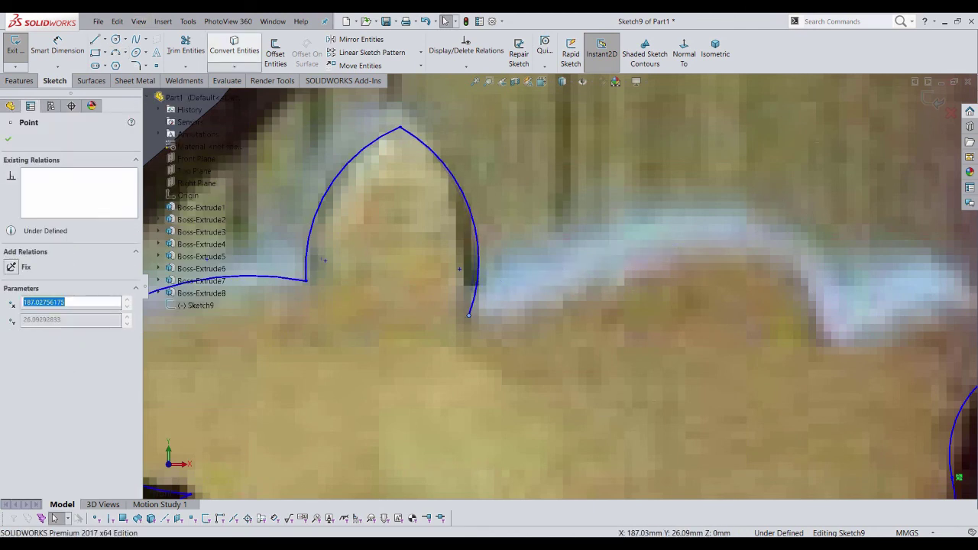
pyautogui.press('a')
pyautogui.click(469, 314)
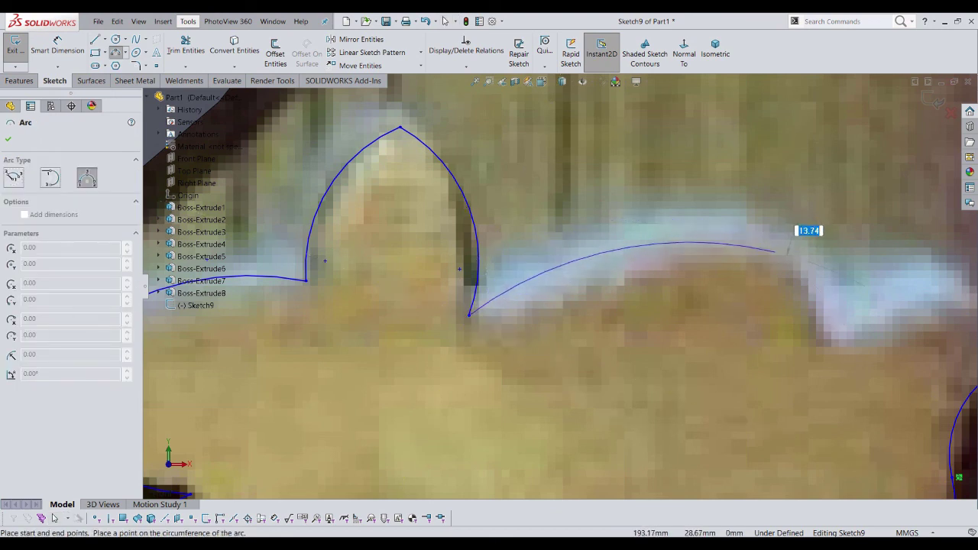
pyautogui.click(775, 251)
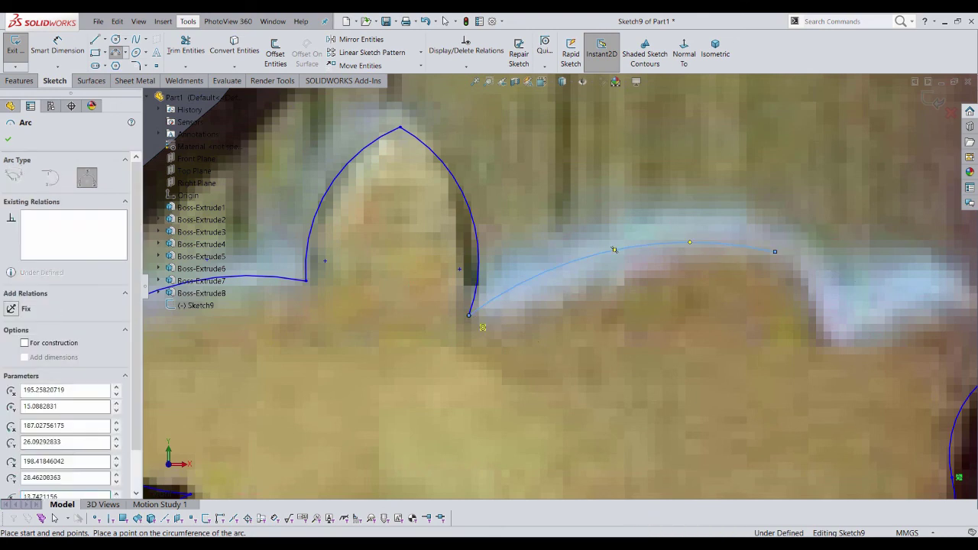
pyautogui.click(53, 518)
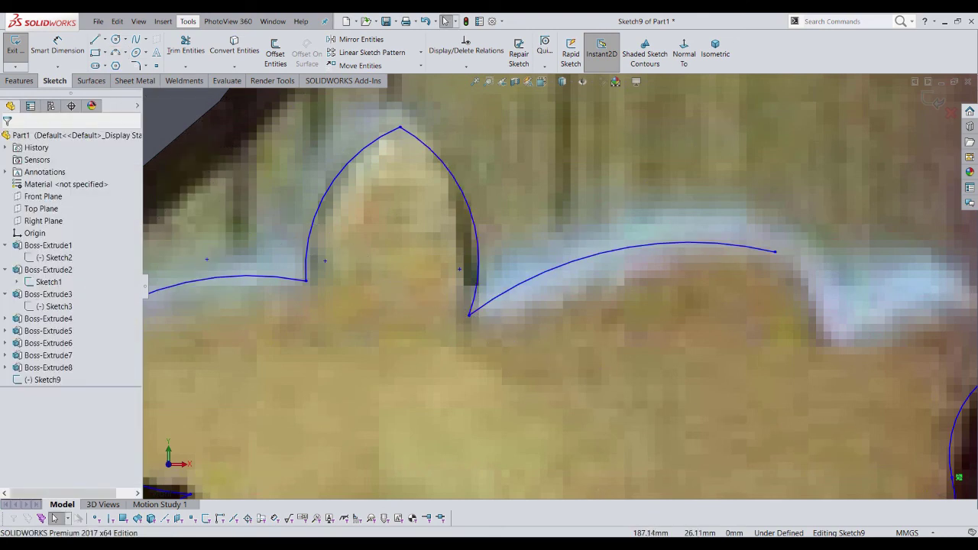
pyautogui.moveTo(469, 315); pyautogui.dragTo(475, 319)
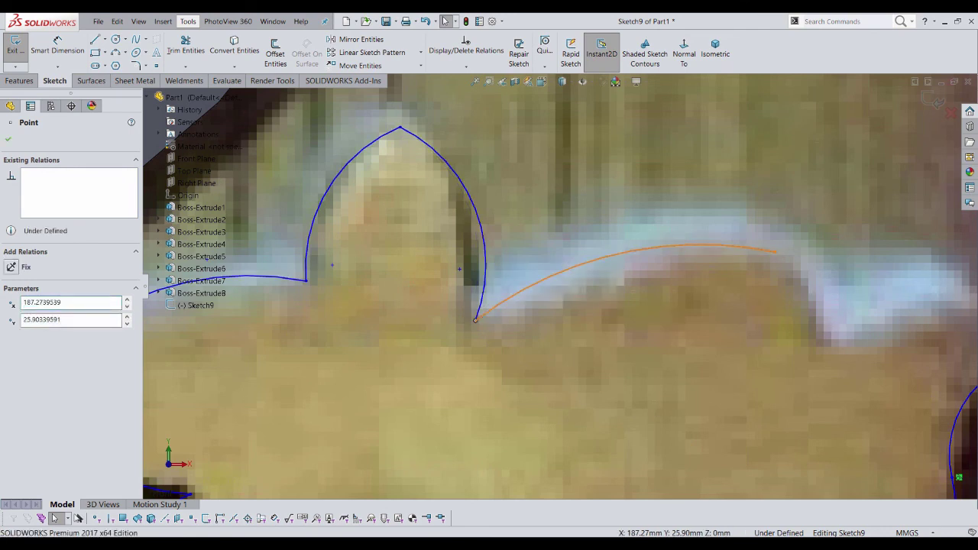
pyautogui.moveTo(642, 253); pyautogui.dragTo(642, 263)
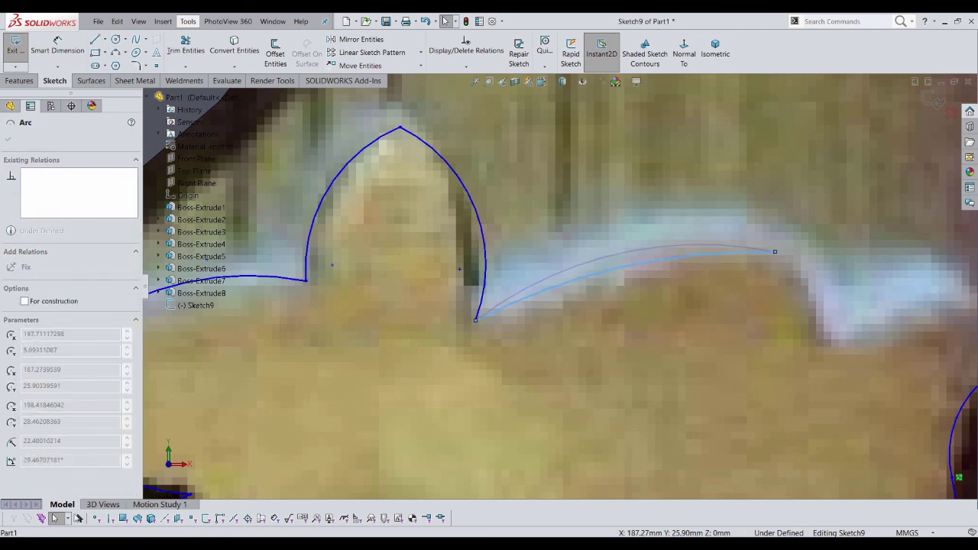
pyautogui.scroll(2, 558, 285)
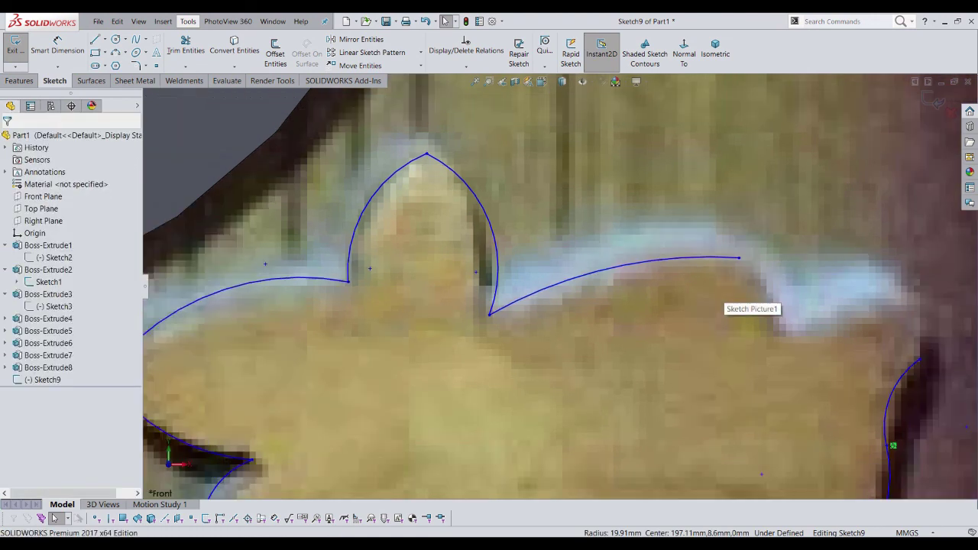
# Start a spline from the long arc's end down the band's edge
pyautogui.click(136, 39)
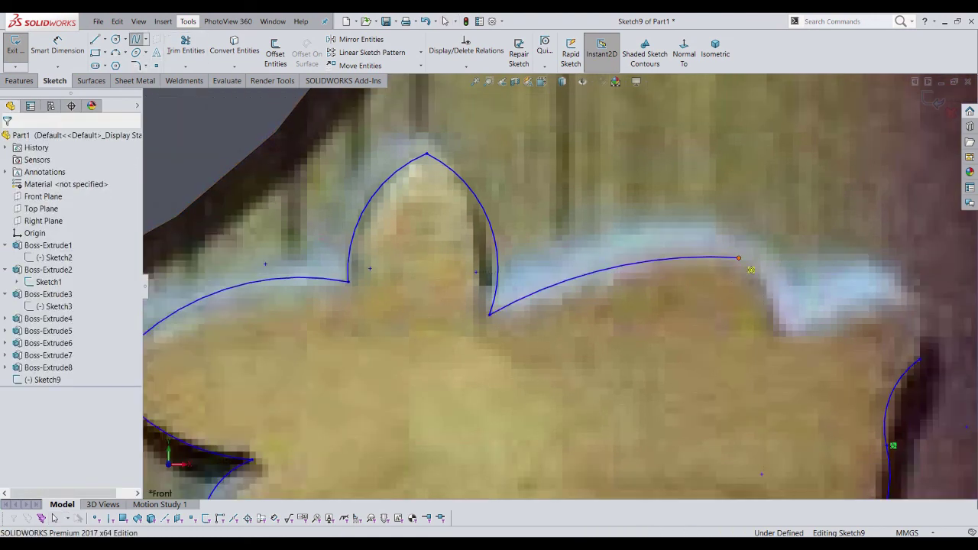
pyautogui.click(740, 259)
pyautogui.click(761, 276)
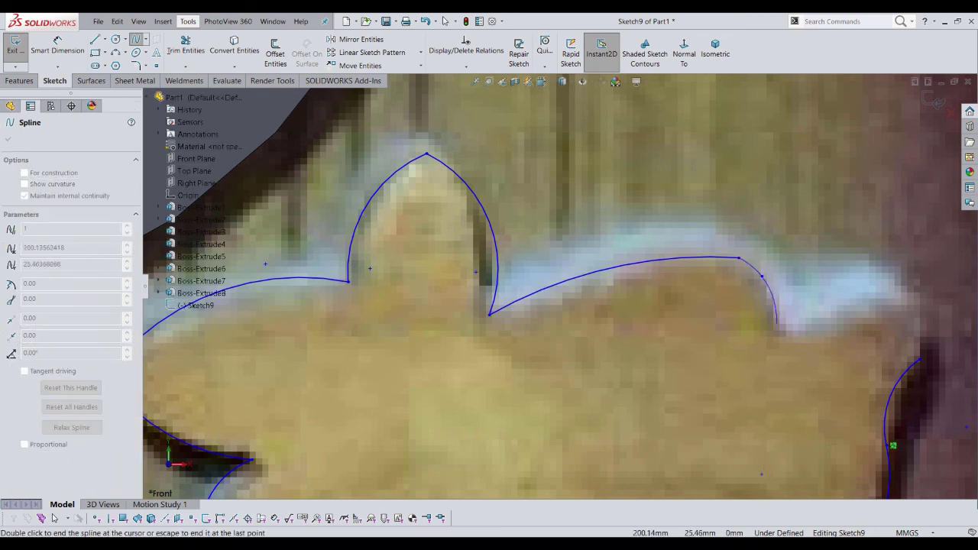